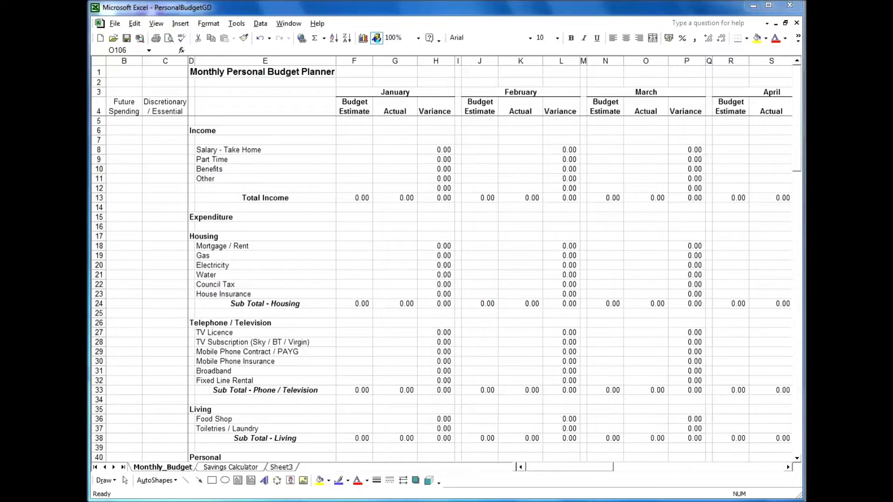
- Look through the Monthly_Budget sheet's months and expense categories down to the MOT Test item under Motor Vehicle
{"action": "left_click", "coordinate": [554, 467]}
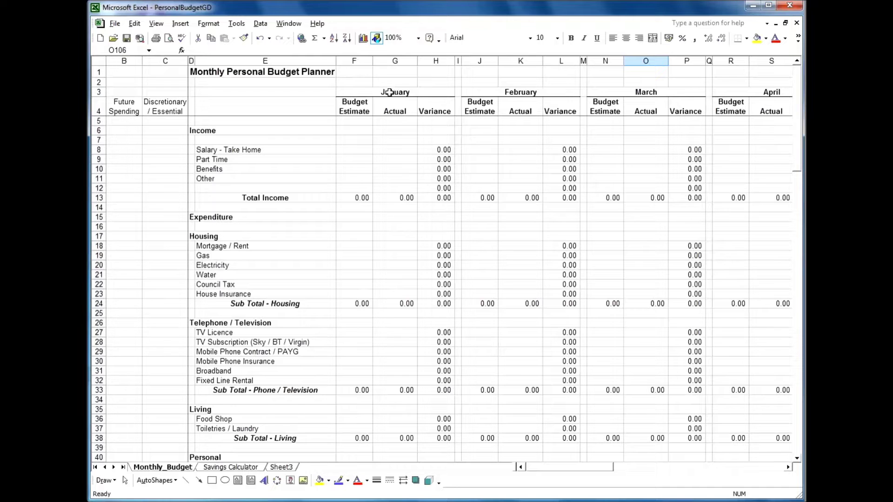
{"action": "left_click_drag", "start_coordinate": [607, 467], "coordinate": [240, 428]}
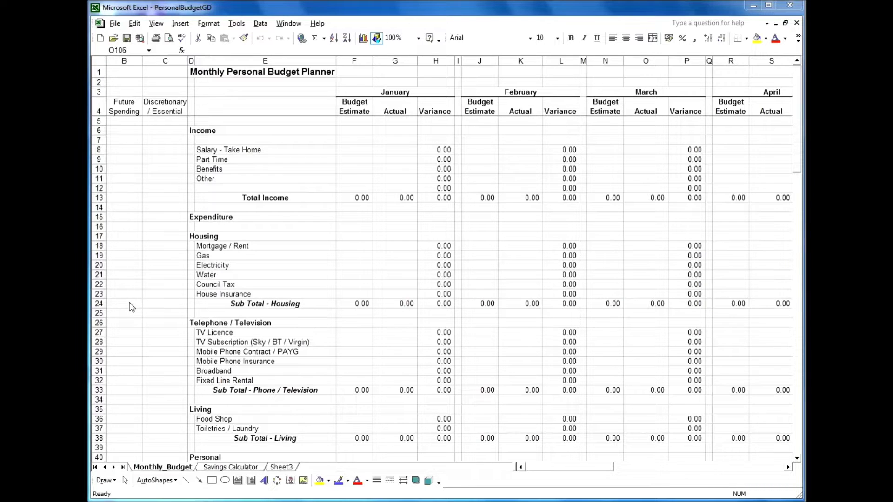
{"action": "scroll", "coordinate": [129, 302], "scroll_direction": "down", "scroll_amount": 17}
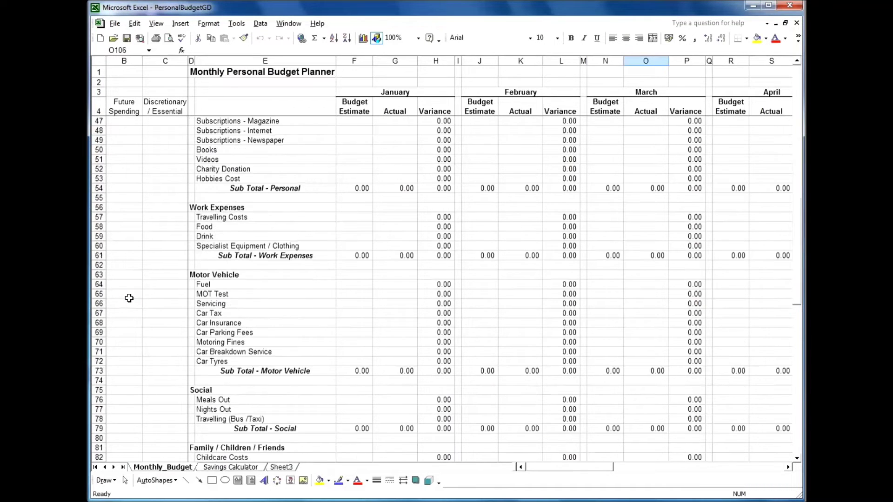
{"action": "scroll", "coordinate": [132, 291], "scroll_direction": "up", "scroll_amount": 1}
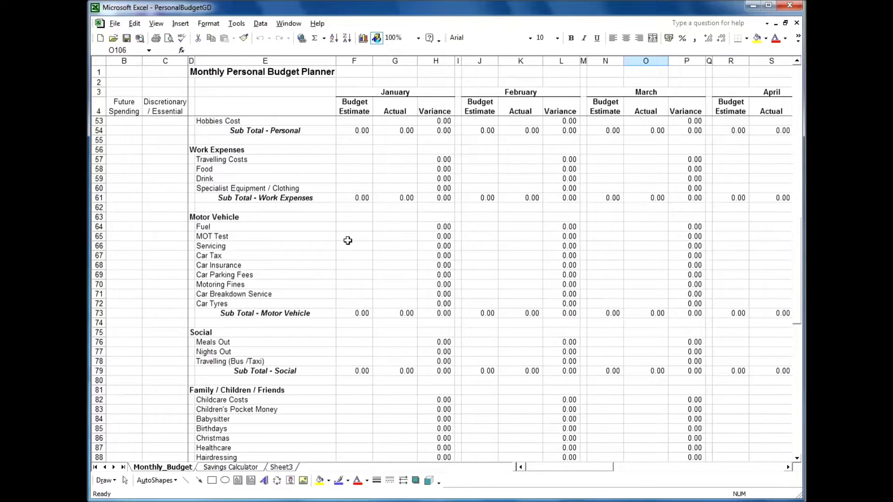
{"action": "left_click", "coordinate": [245, 237]}
{"action": "left_click", "coordinate": [245, 238]}
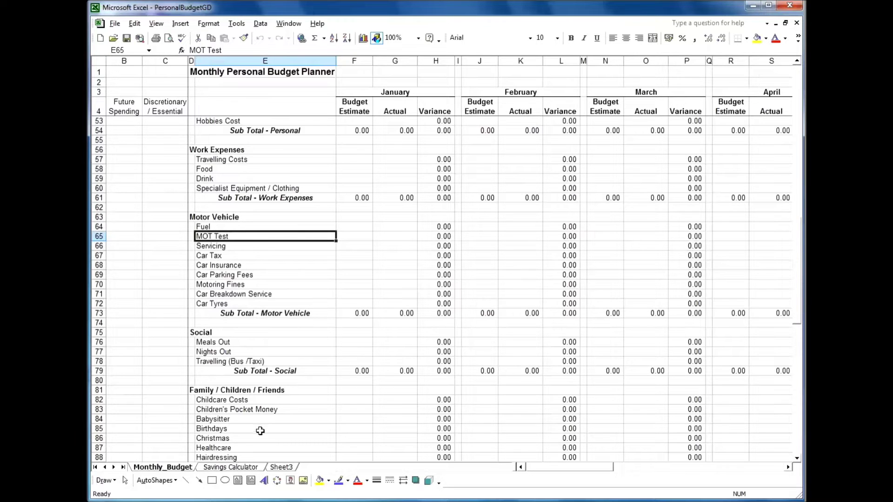
- On the Savings Calculator sheet, enter 50 as the amount required to be saved and 8 as the number of months
{"action": "left_click", "coordinate": [245, 468]}
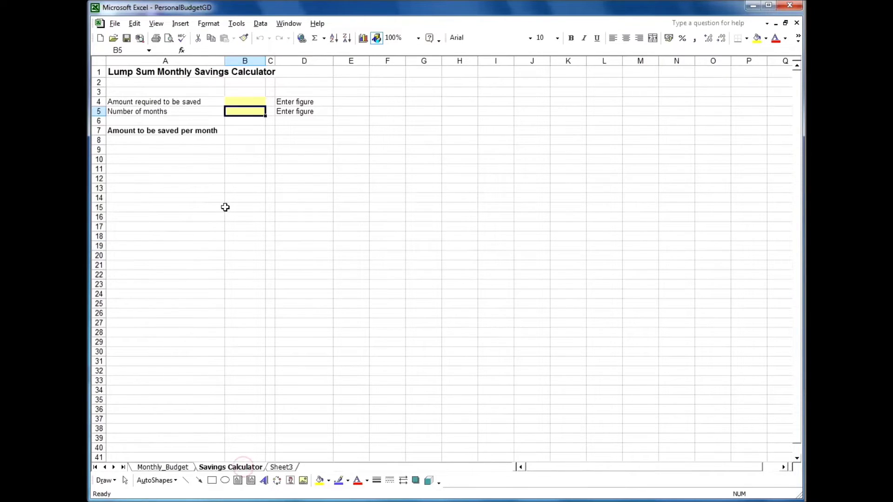
{"action": "left_click", "coordinate": [247, 101]}
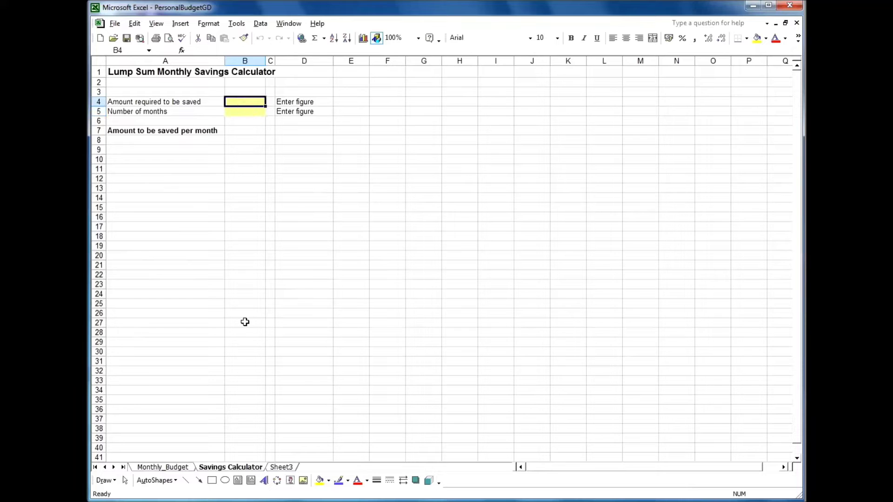
{"action": "left_click", "coordinate": [161, 468]}
{"action": "left_click", "coordinate": [222, 466]}
{"action": "left_click", "coordinate": [189, 468]}
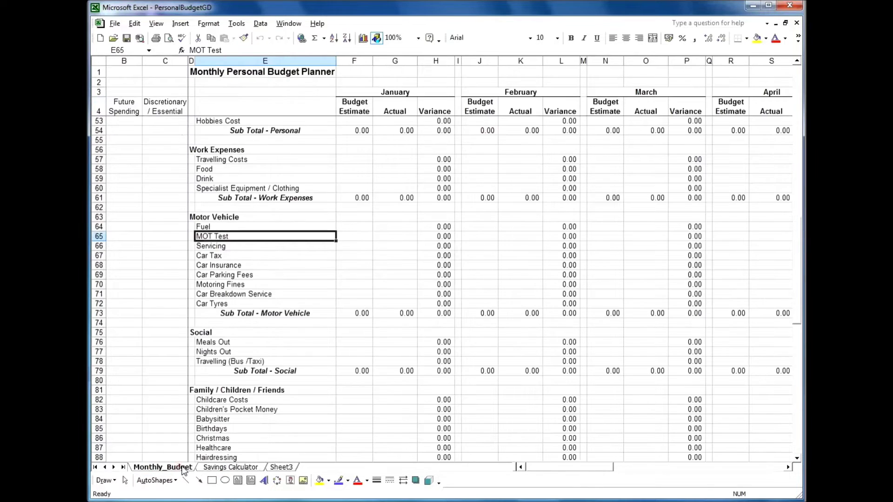
{"action": "left_click", "coordinate": [213, 467]}
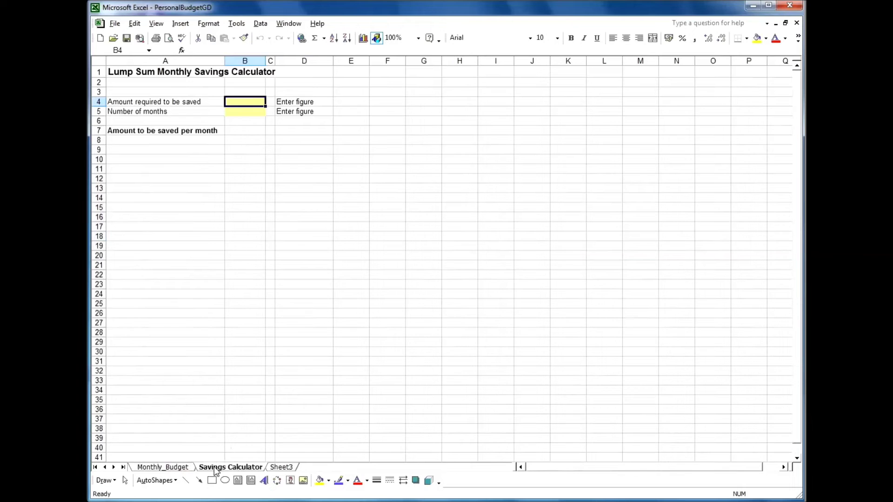
{"action": "left_click", "coordinate": [243, 101]}
{"action": "type", "text": "50"}
{"action": "key", "text": "Return"}
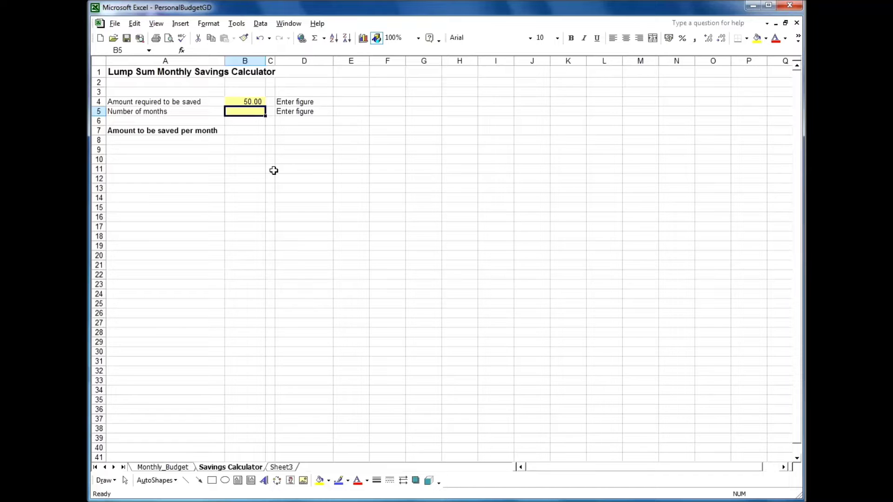
{"action": "type", "text": "8"}
{"action": "key", "text": "Return"}
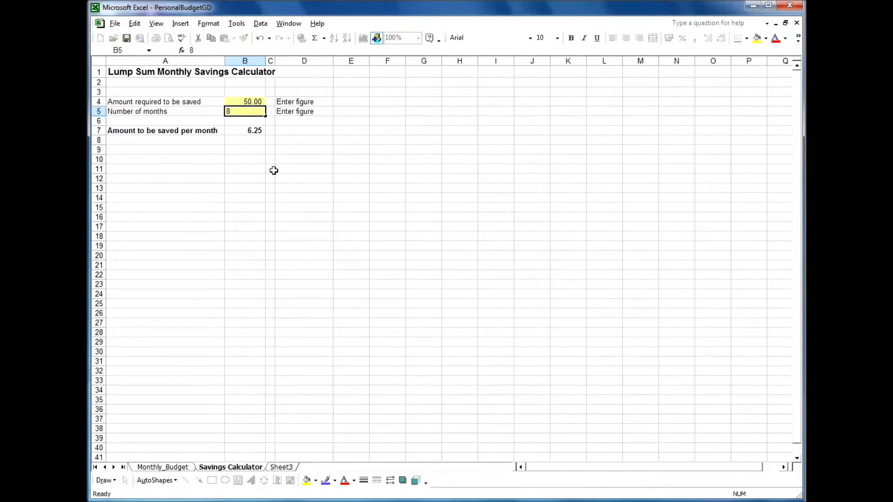
{"action": "left_click", "coordinate": [261, 134]}
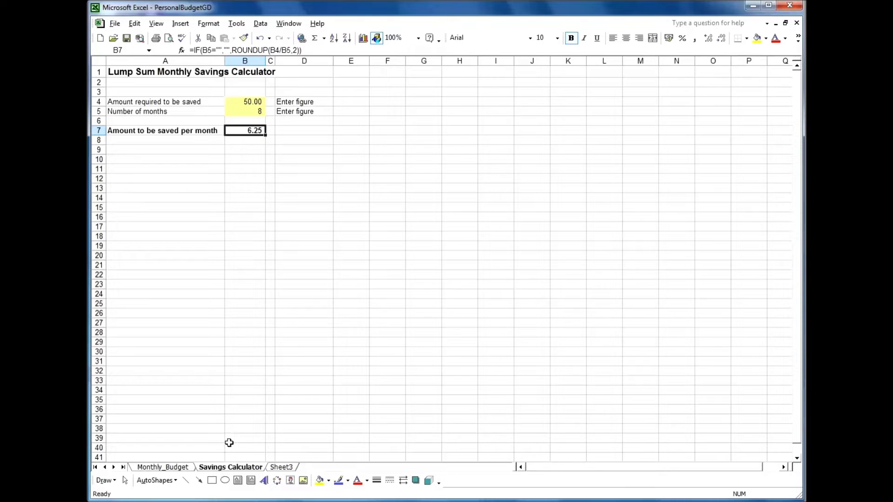
- On the Monthly_Budget sheet, enter 6.25 as both the January budget estimate and the January actual for MOT Test
{"action": "left_click", "coordinate": [173, 469]}
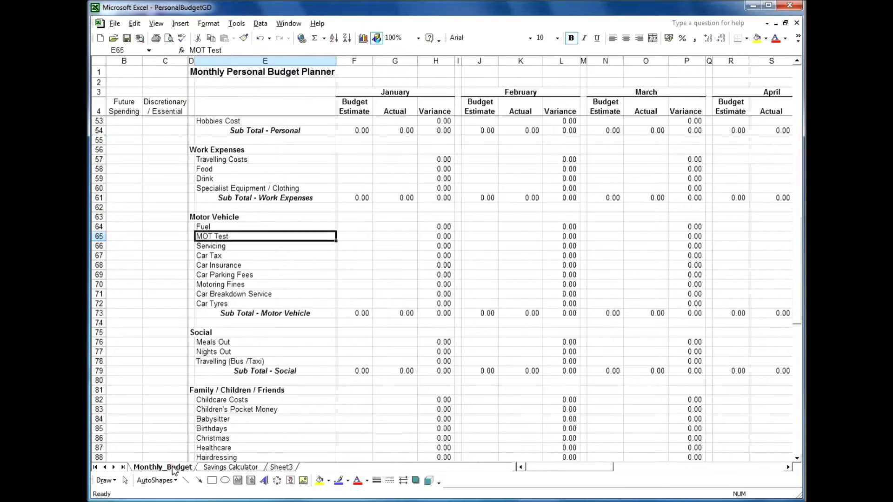
{"action": "left_click", "coordinate": [357, 241]}
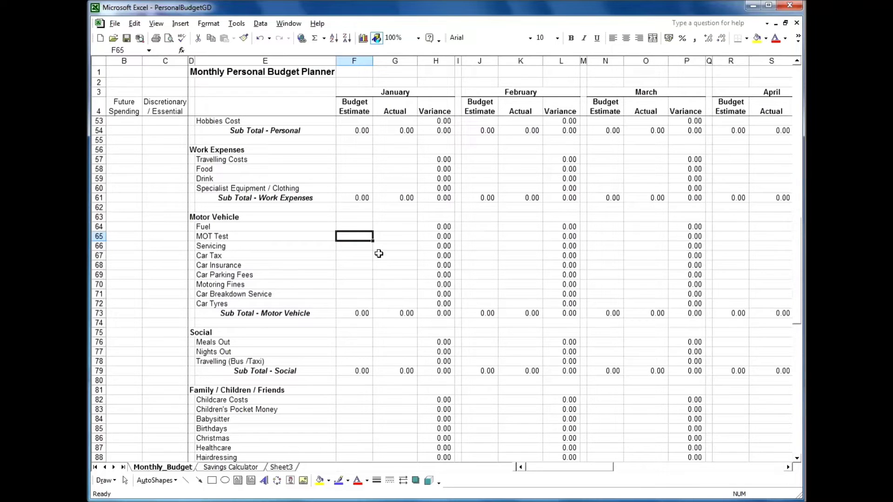
{"action": "type", "text": "6.25"}
{"action": "key", "text": "Return"}
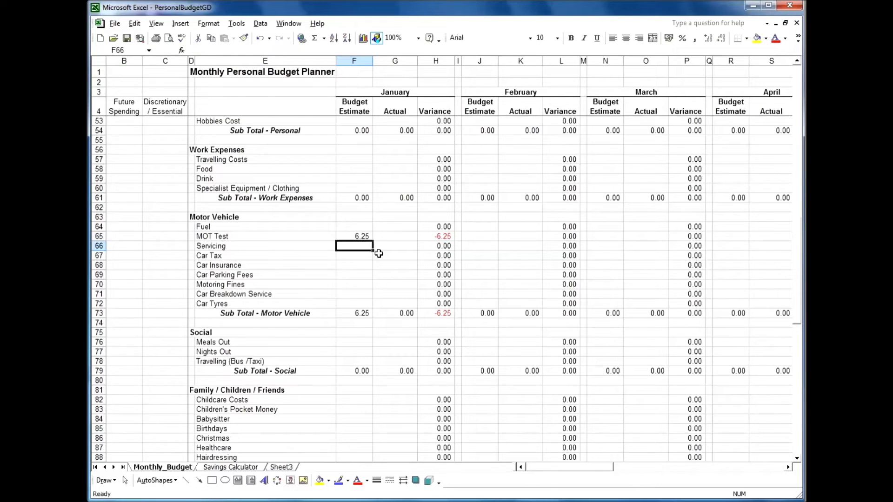
{"action": "key", "text": "Right"}
{"action": "type", "text": "6.25"}
{"action": "key", "text": "Return"}
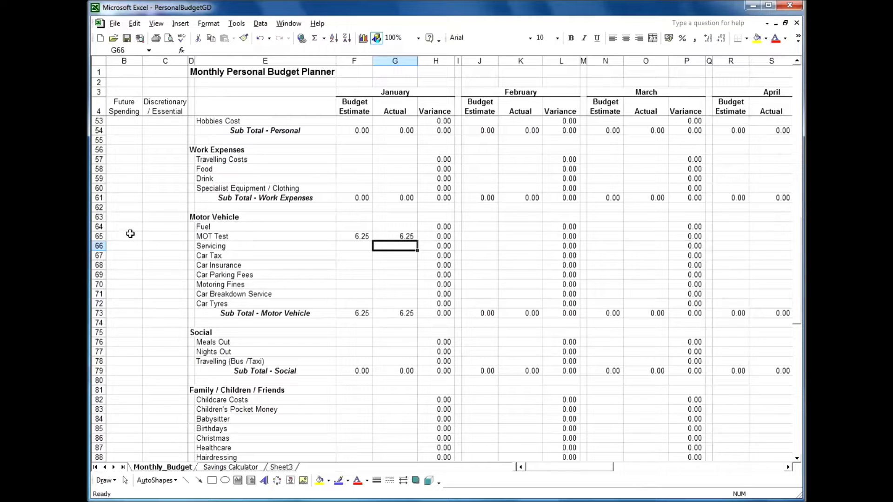
- Mark the MOT Test row with N in the Future Spending column
{"action": "left_click", "coordinate": [128, 235]}
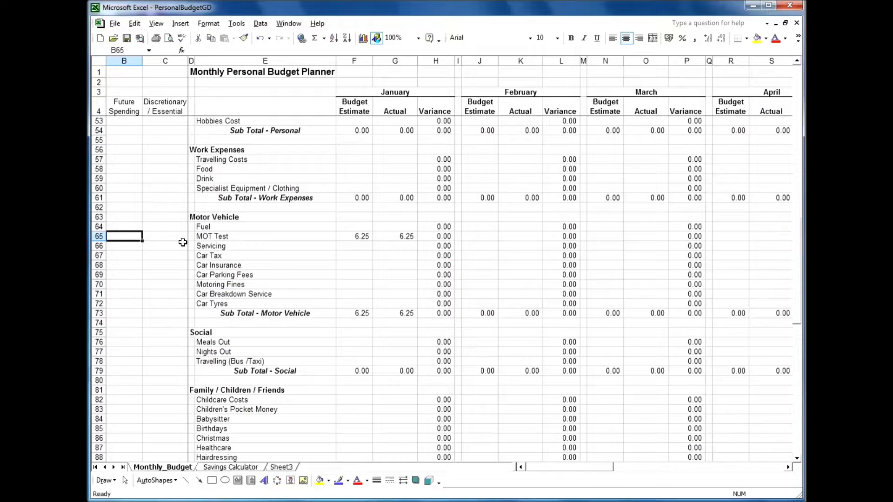
{"action": "type", "text": "N"}
{"action": "key", "text": "Return"}
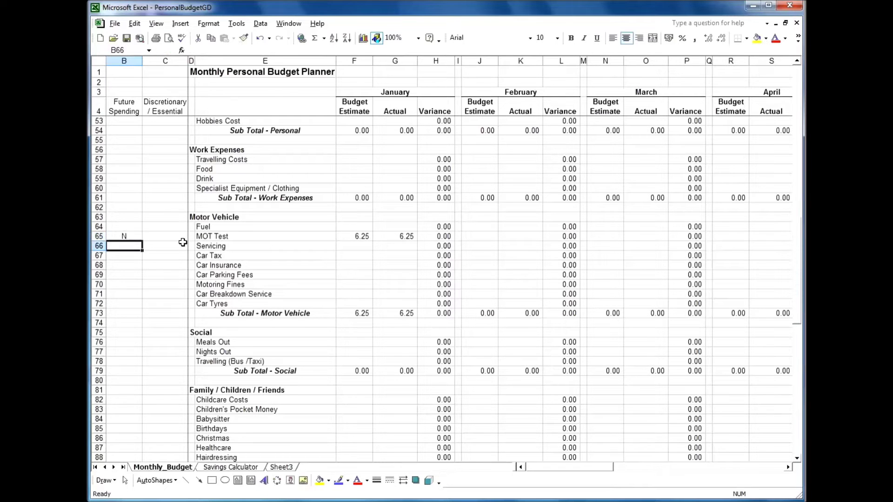
{"action": "key", "text": "Up"}
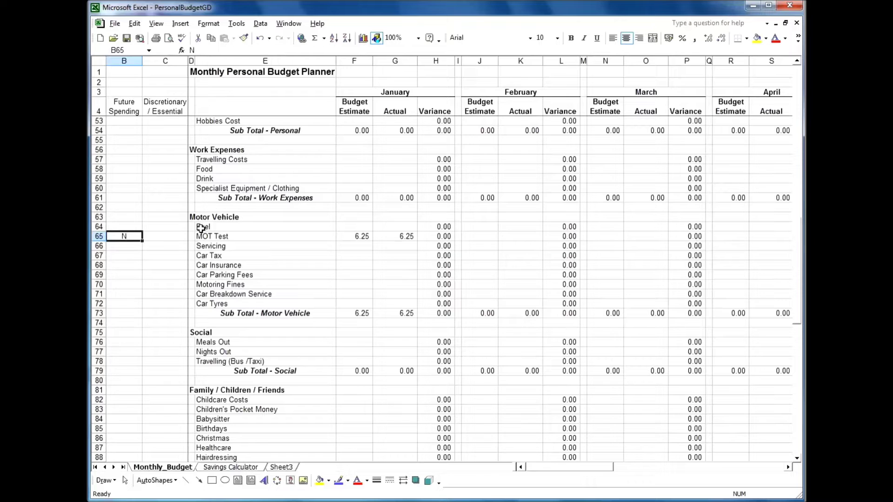
- Examine the expenditure totals and the Amount to save for future Spending row below the Investment / Savings section
{"action": "scroll", "coordinate": [371, 247], "scroll_direction": "down", "scroll_amount": 16}
{"action": "scroll", "coordinate": [359, 269], "scroll_direction": "down", "scroll_amount": 3}
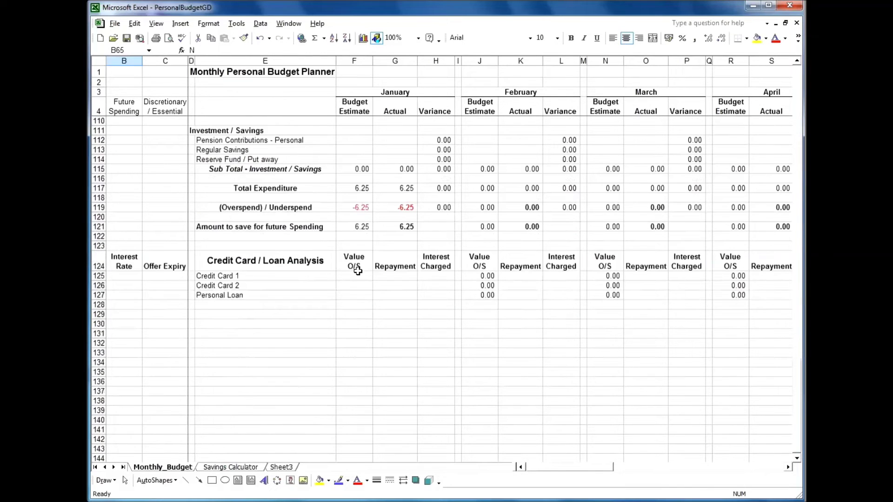
{"action": "left_click", "coordinate": [273, 230]}
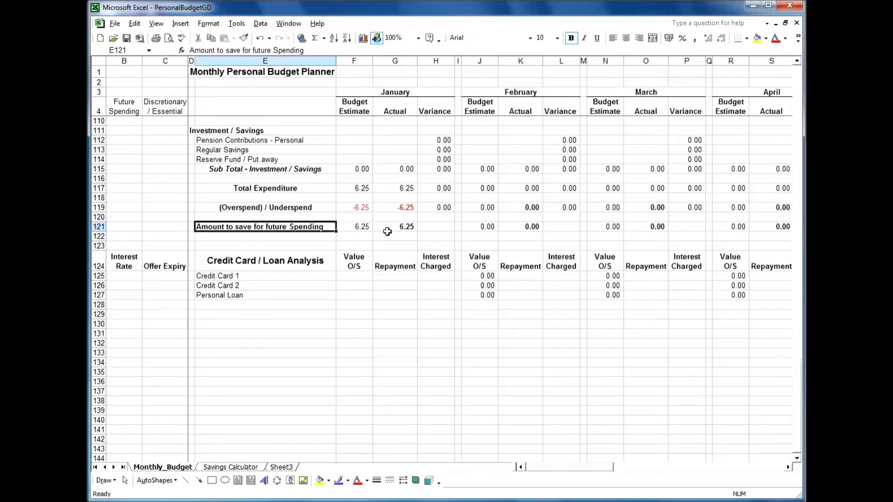
{"action": "scroll", "coordinate": [388, 232], "scroll_direction": "up", "scroll_amount": 1}
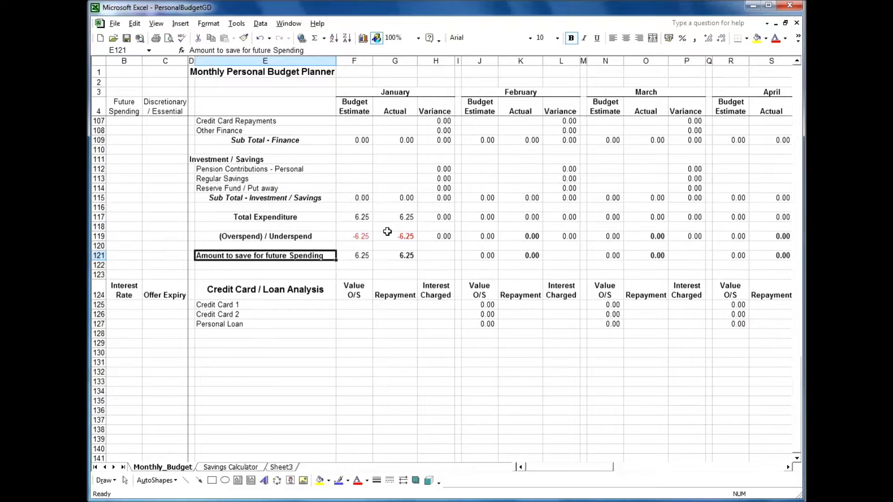
{"action": "scroll", "coordinate": [407, 256], "scroll_direction": "up", "scroll_amount": 17}
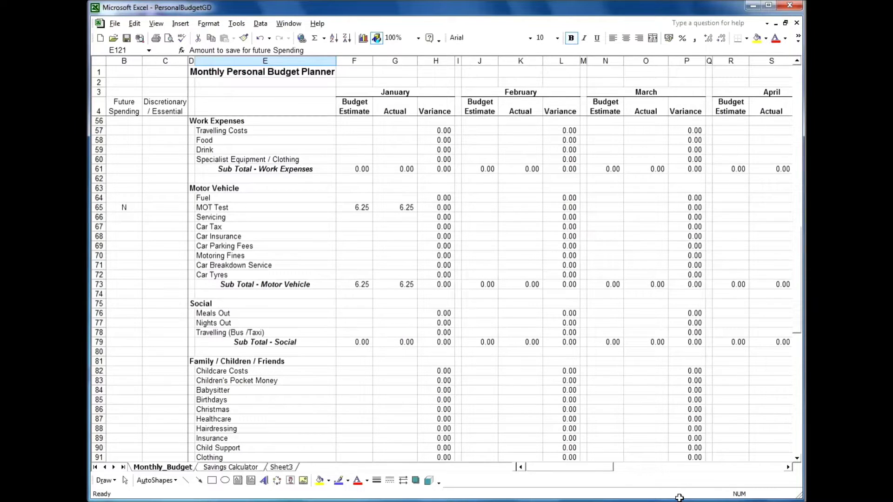
{"action": "scroll", "coordinate": [679, 497], "scroll_direction": "up", "scroll_amount": 6}
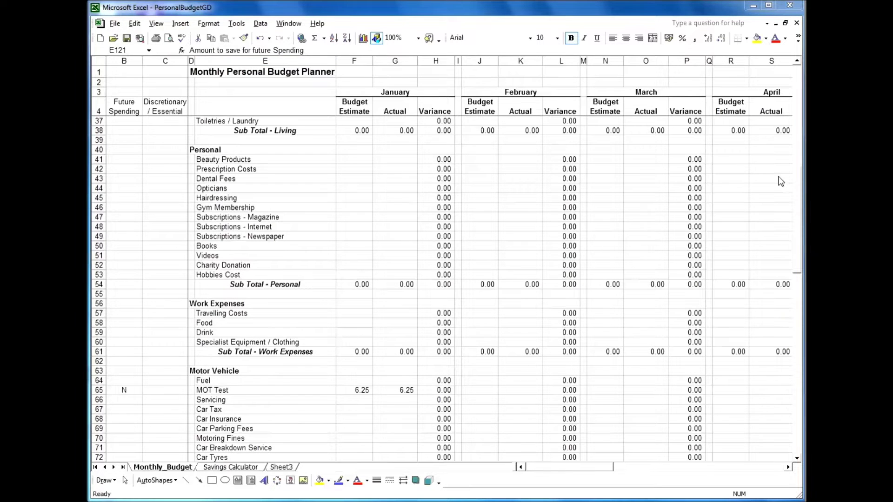
{"action": "left_click", "coordinate": [796, 159]}
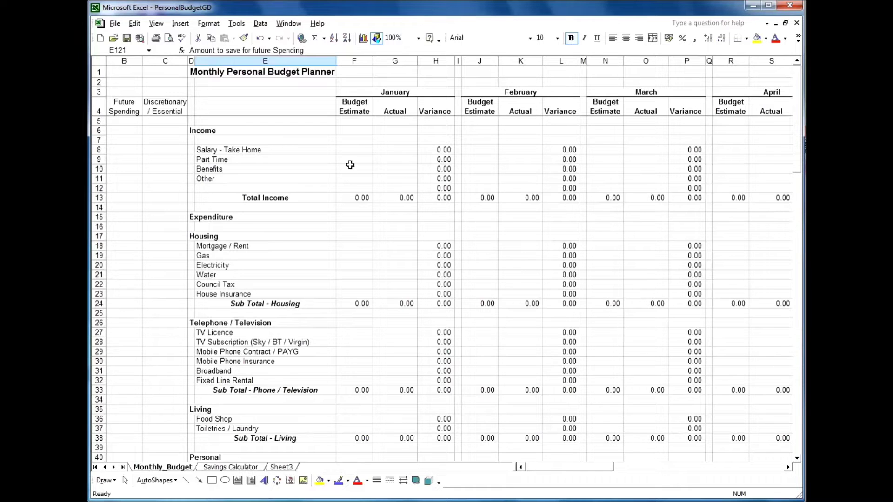
- Enter the January take-home salary with a budget estimate of 1500 and an actual of 1600
{"action": "left_click", "coordinate": [357, 149]}
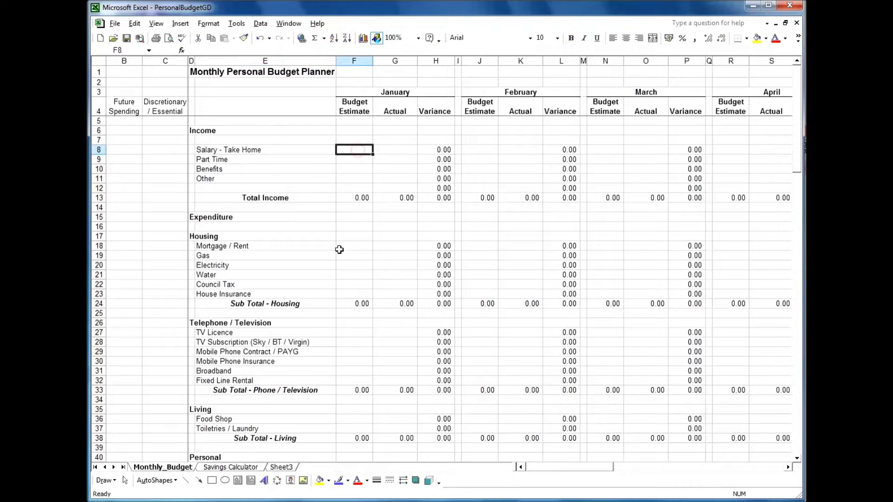
{"action": "type", "text": "1500"}
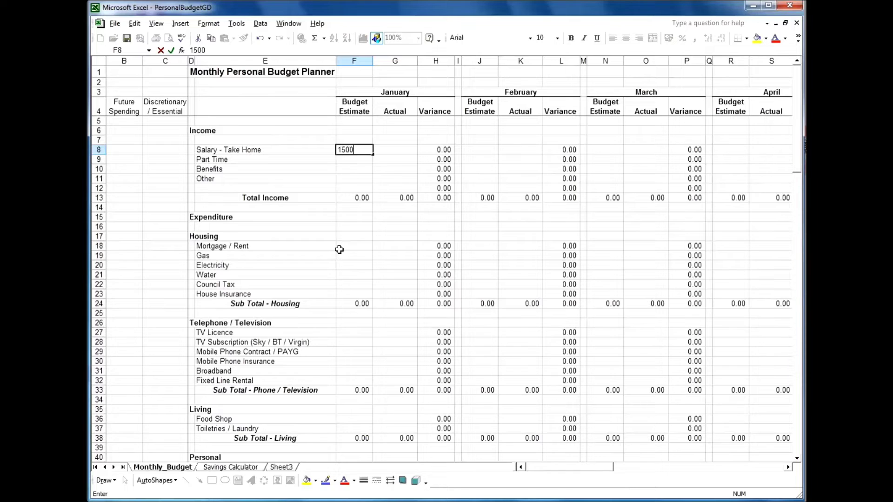
{"action": "key", "text": "Tab"}
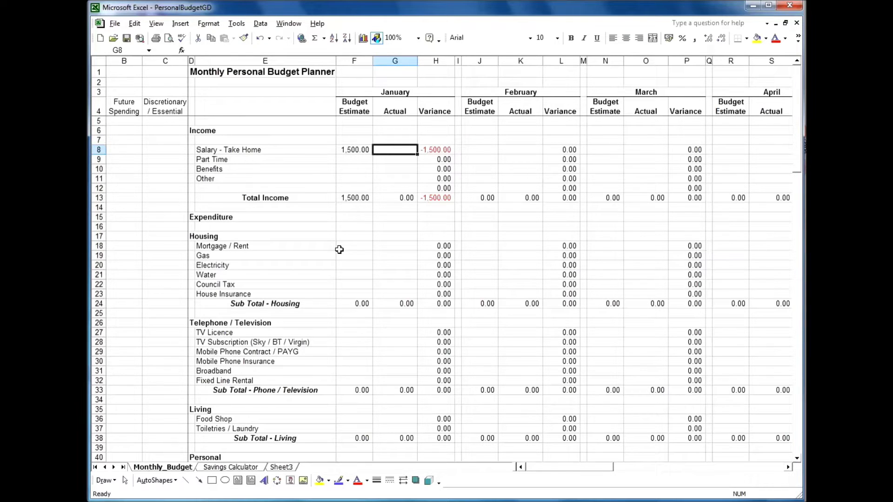
{"action": "type", "text": "1"}
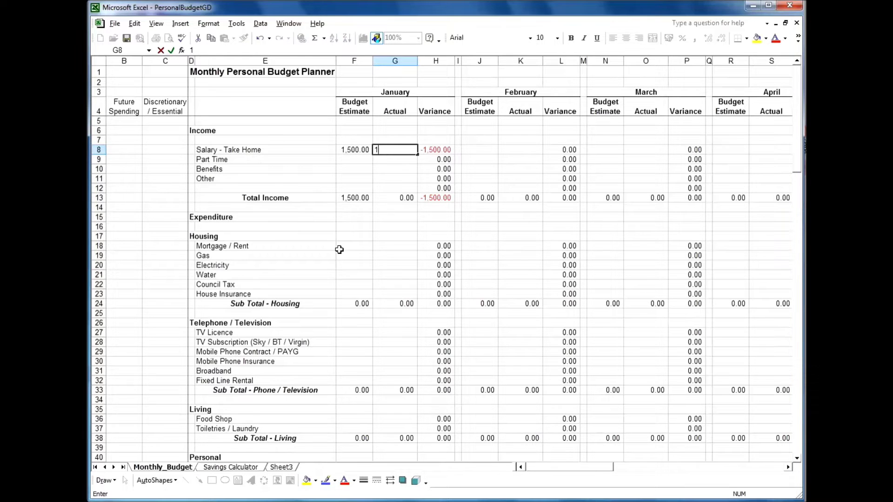
{"action": "type", "text": "100"}
{"action": "key", "text": "Return"}
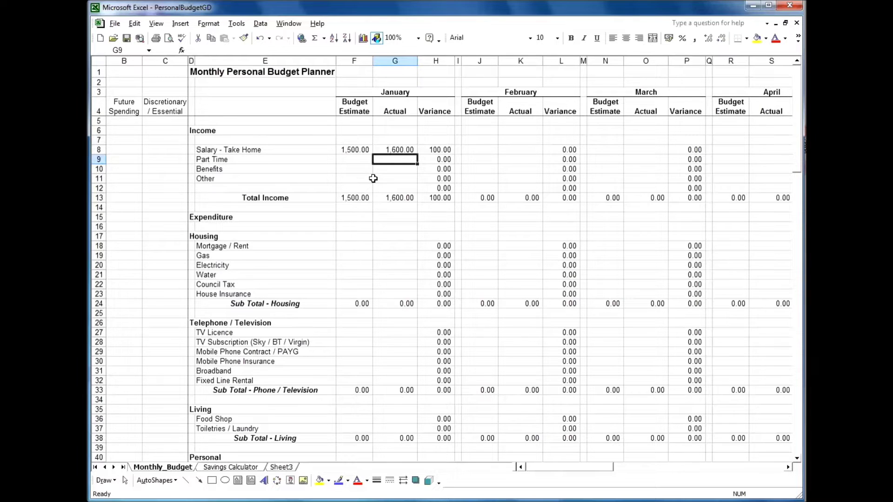
{"action": "scroll", "coordinate": [376, 180], "scroll_direction": "down", "scroll_amount": 3}
{"action": "scroll", "coordinate": [377, 181], "scroll_direction": "up", "scroll_amount": 3}
{"action": "left_click", "coordinate": [97, 265]}
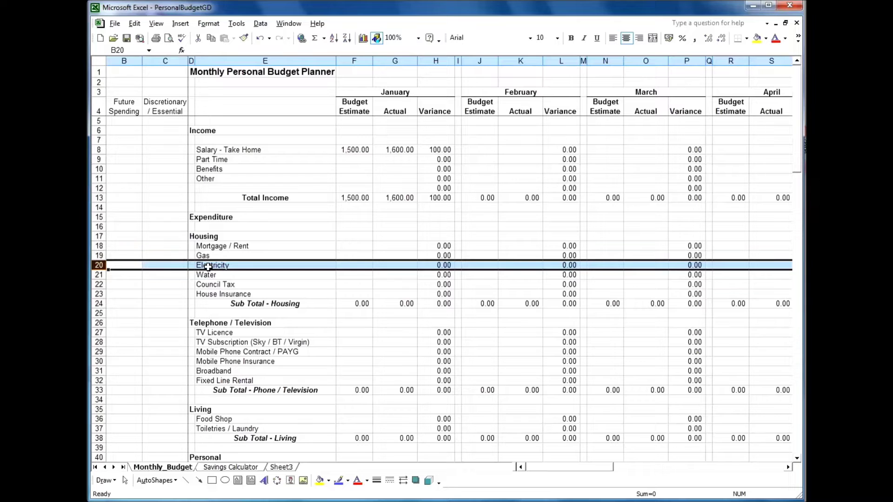
{"action": "left_click", "coordinate": [250, 268]}
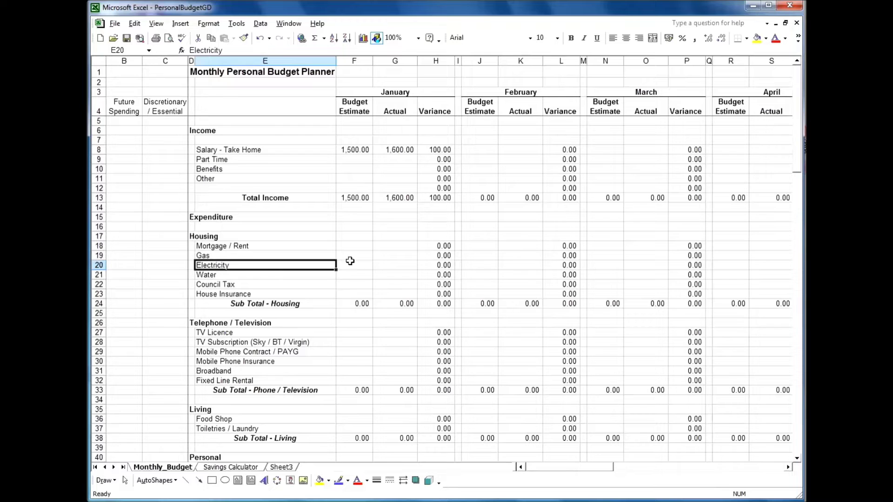
- Enter January budget estimates of 600 for Mortgage / Rent and 80 for Gas in the Housing section
{"action": "left_click", "coordinate": [355, 247]}
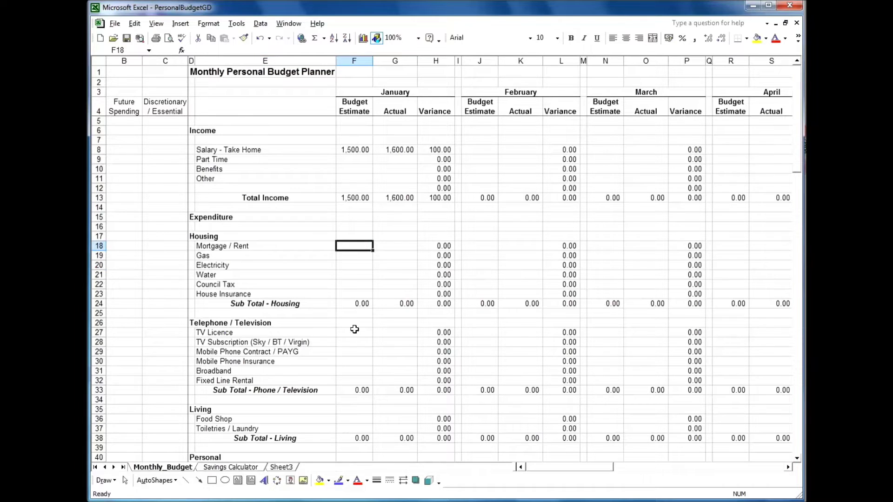
{"action": "type", "text": "600"}
{"action": "key", "text": "Return"}
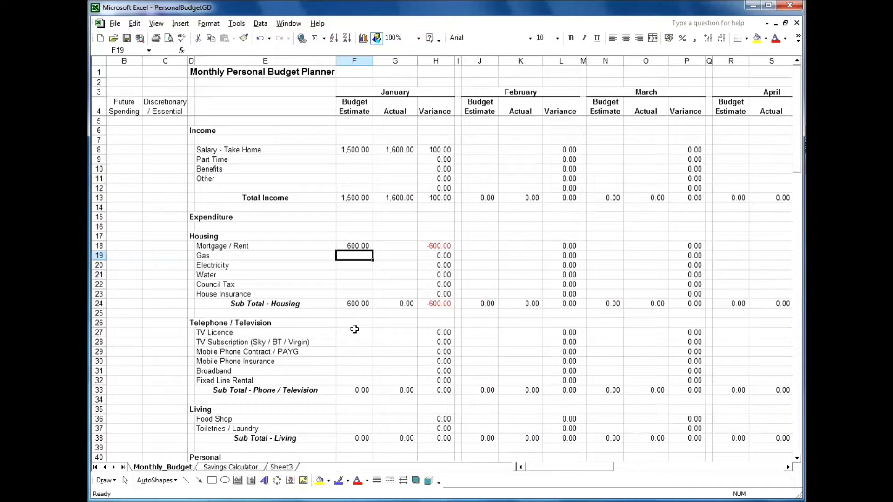
{"action": "type", "text": "80"}
{"action": "key", "text": "Return"}
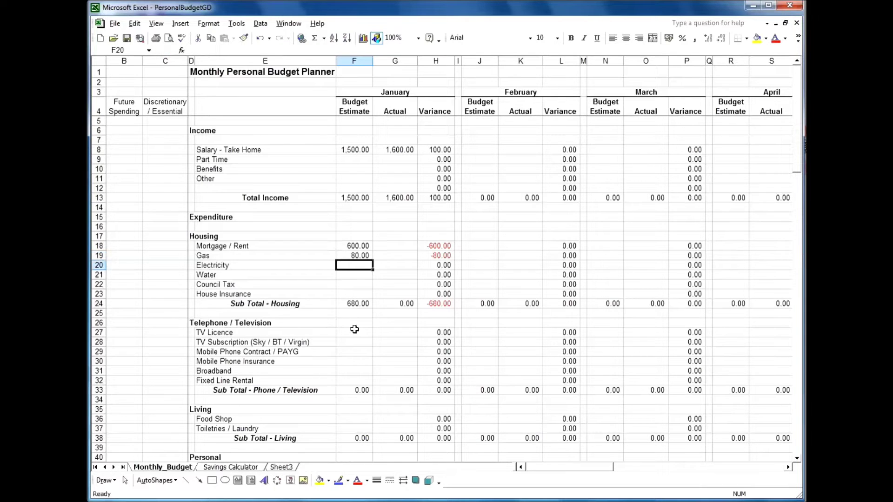
- Enter a January budget estimate of 30 for Electricity in the Housing section
{"action": "type", "text": "30"}
{"action": "key", "text": "Up"}
{"action": "key", "text": "Up"}
{"action": "key", "text": "Up"}
{"action": "key", "text": "Right"}
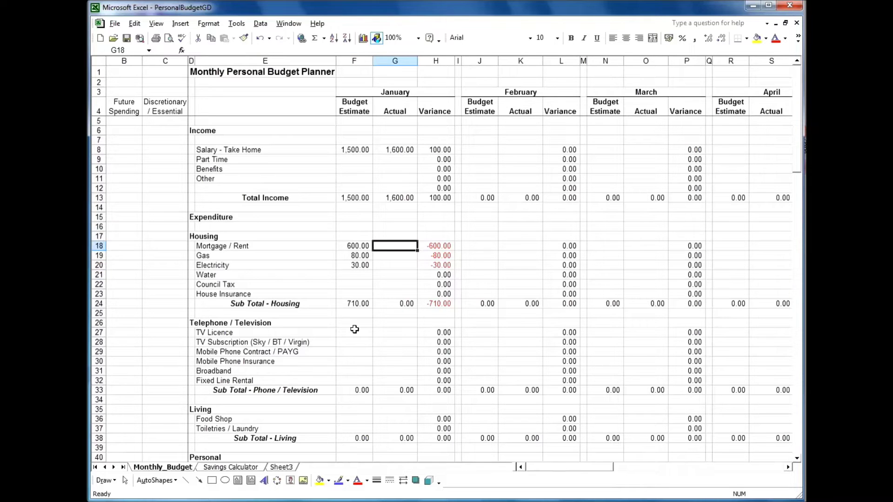
- Enter January actuals of 600 for Mortgage / Rent, 80 for Gas and 30 for Electricity
{"action": "key", "text": "Down"}
{"action": "key", "text": "Down"}
{"action": "key", "text": "Up"}
{"action": "key", "text": "Up"}
{"action": "key", "text": "Up"}
{"action": "key", "text": "Down"}
{"action": "type", "text": "600"}
{"action": "key", "text": "Return"}
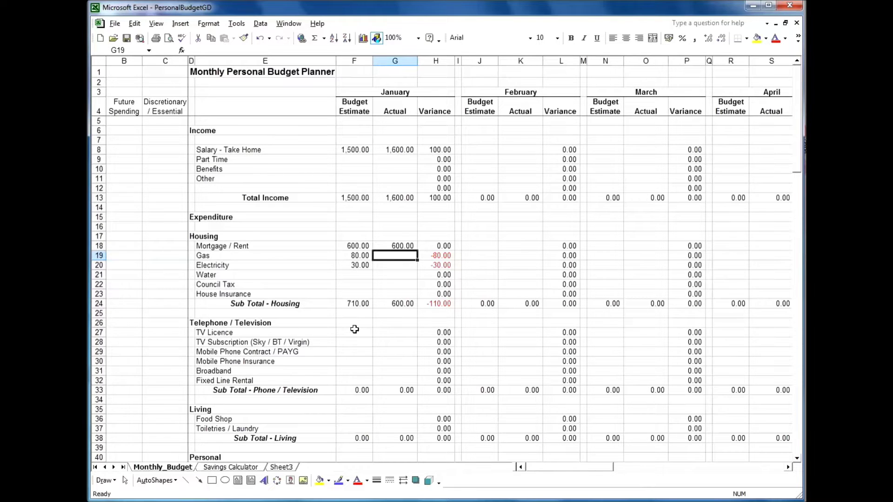
{"action": "type", "text": "80"}
{"action": "key", "text": "Return"}
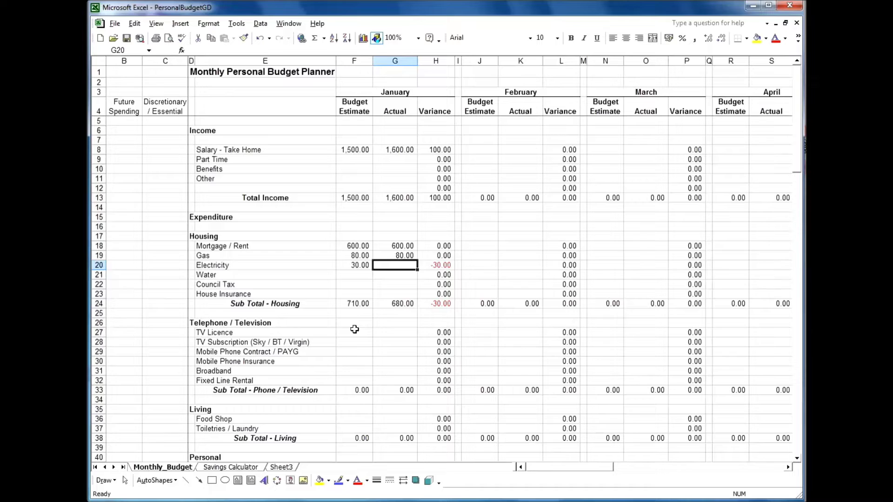
{"action": "type", "text": "30"}
{"action": "key", "text": "Return"}
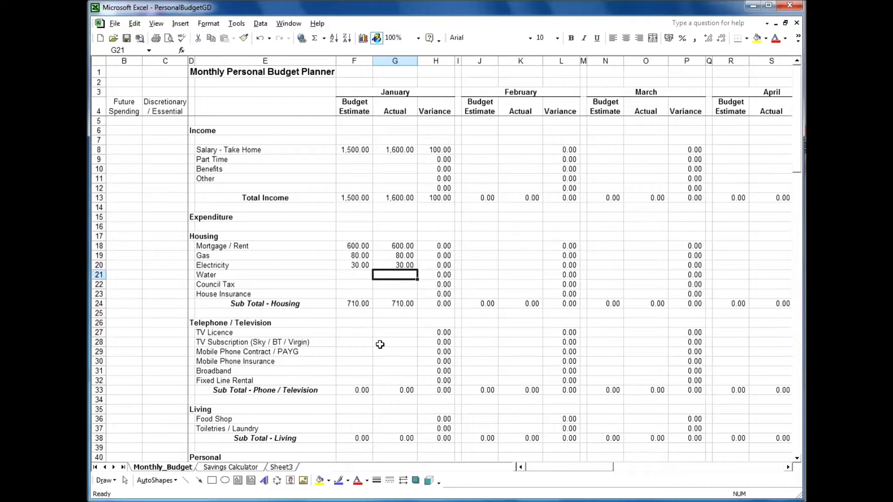
- Enter 12 as both the January budget estimate and the actual for TV Licence
{"action": "scroll", "coordinate": [401, 296], "scroll_direction": "down", "scroll_amount": 2}
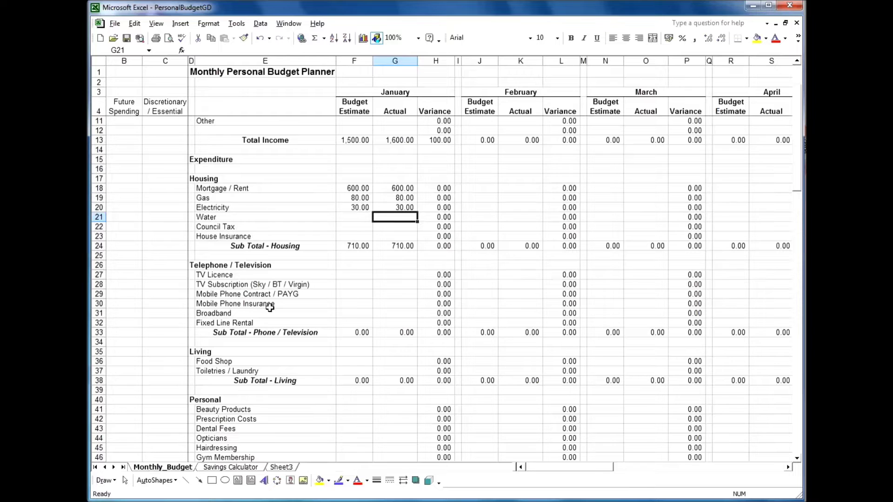
{"action": "left_click", "coordinate": [354, 275]}
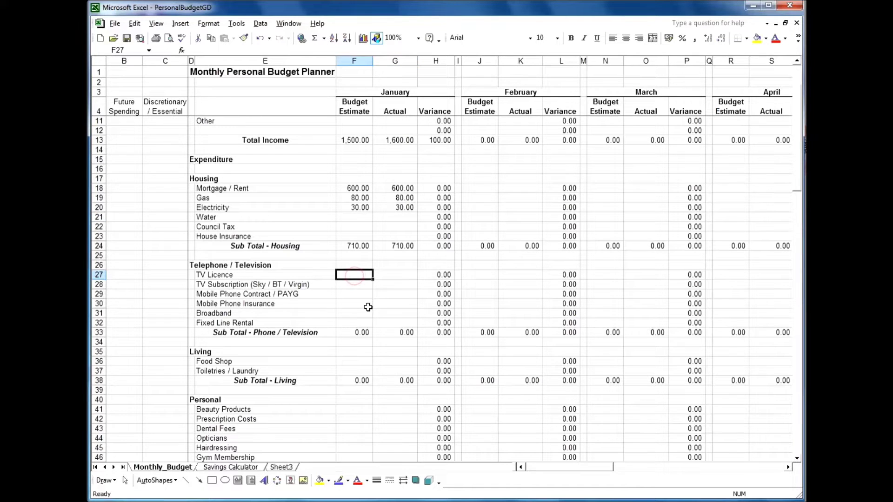
{"action": "type", "text": "12"}
{"action": "key", "text": "Return"}
{"action": "key", "text": "Up"}
{"action": "key", "text": "Right"}
{"action": "type", "text": "12"}
{"action": "key", "text": "Return"}
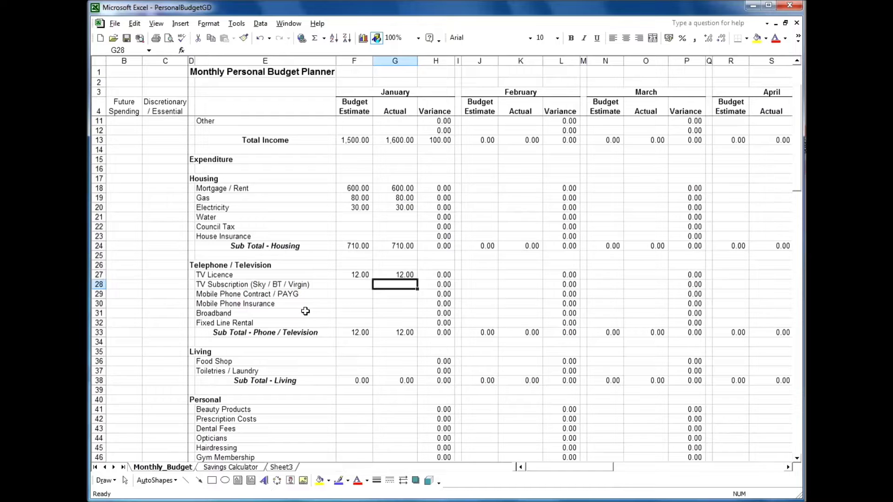
- Enter a January budget estimate of 300 and an actual of 340 for Food Shop in the Living section
{"action": "left_click", "coordinate": [352, 290]}
{"action": "left_click", "coordinate": [354, 303]}
{"action": "scroll", "coordinate": [354, 321], "scroll_direction": "down", "scroll_amount": 2}
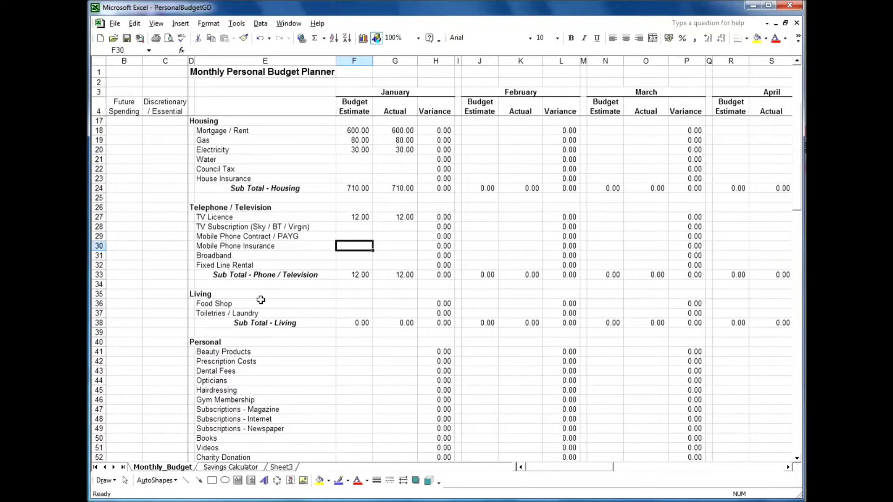
{"action": "left_click", "coordinate": [347, 303]}
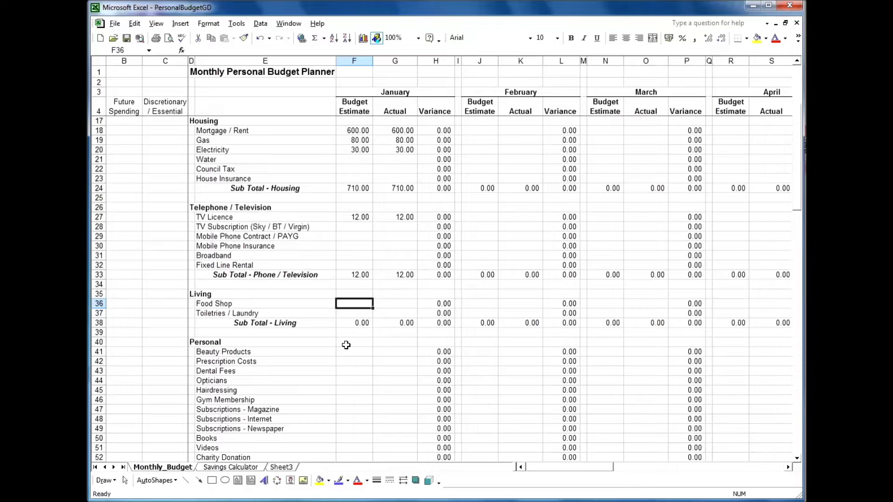
{"action": "type", "text": "300"}
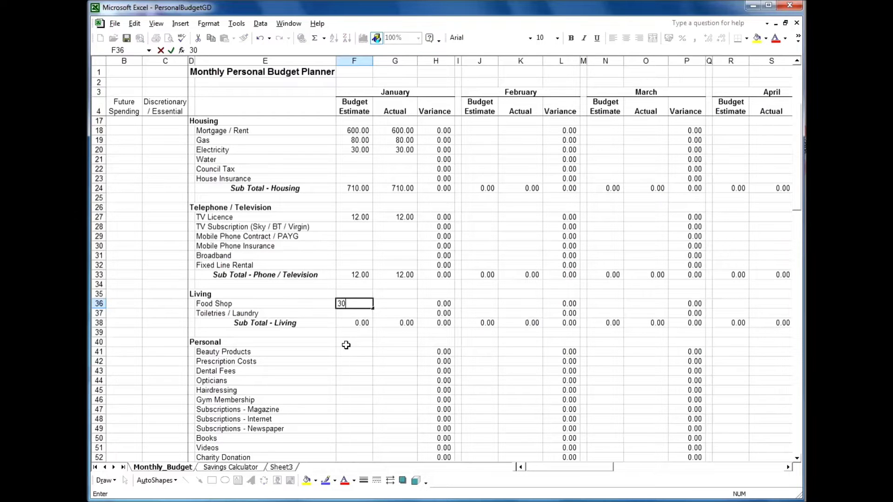
{"action": "key", "text": "Return"}
{"action": "key", "text": "Up"}
{"action": "key", "text": "Right"}
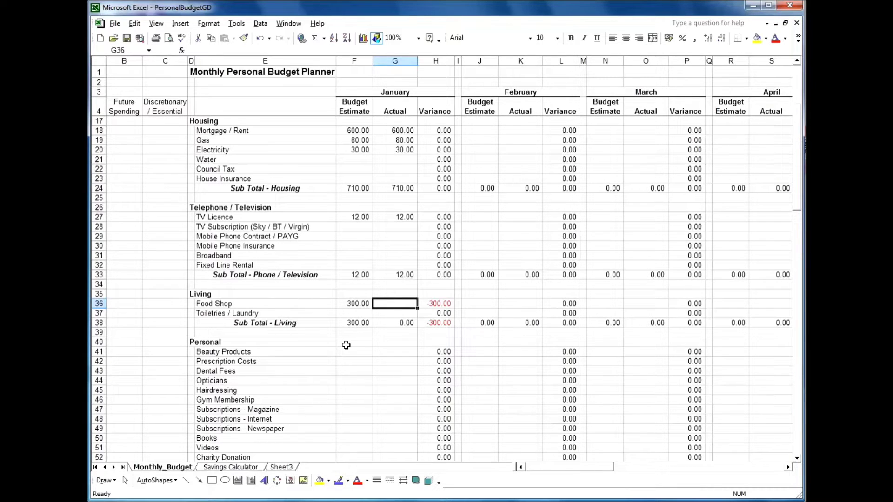
{"action": "type", "text": "34"}
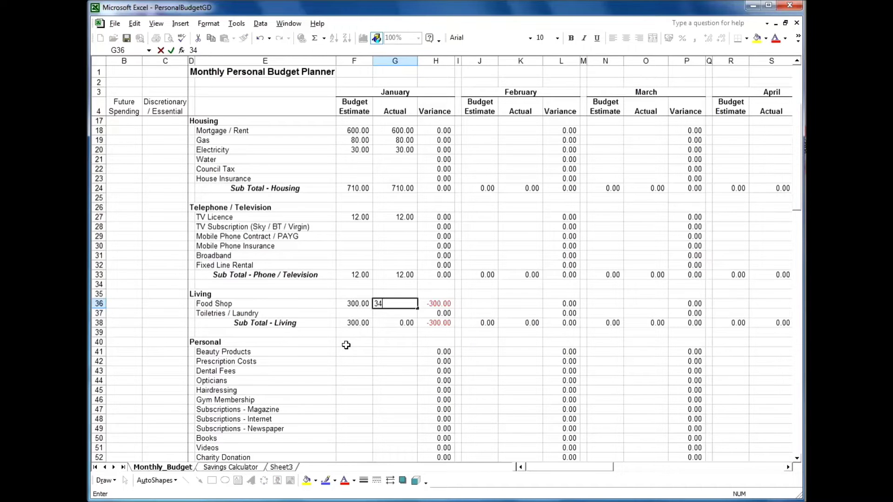
{"action": "type", "text": "0"}
{"action": "key", "text": "Return"}
- Calculate the monthly saving for Dental Fees on the Savings Calculator sheet, with 18 required to be saved over 12 months
{"action": "scroll", "coordinate": [346, 345], "scroll_direction": "down", "scroll_amount": 2}
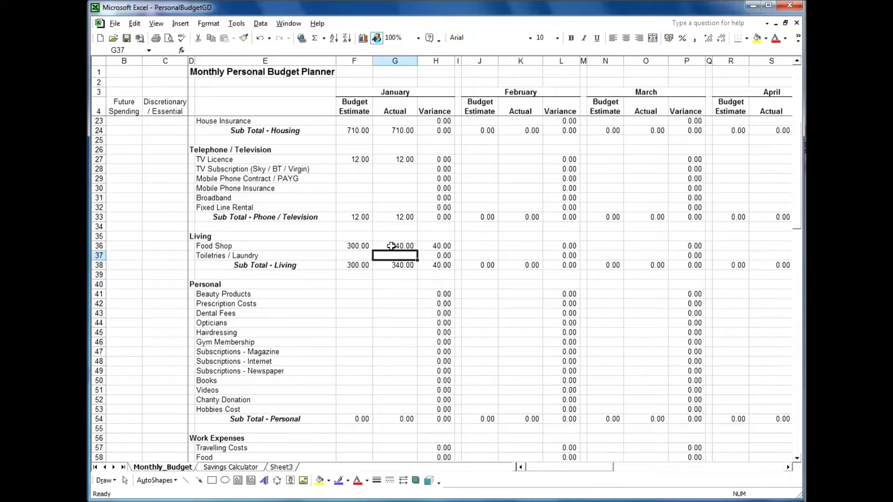
{"action": "scroll", "coordinate": [380, 342], "scroll_direction": "up", "scroll_amount": 2}
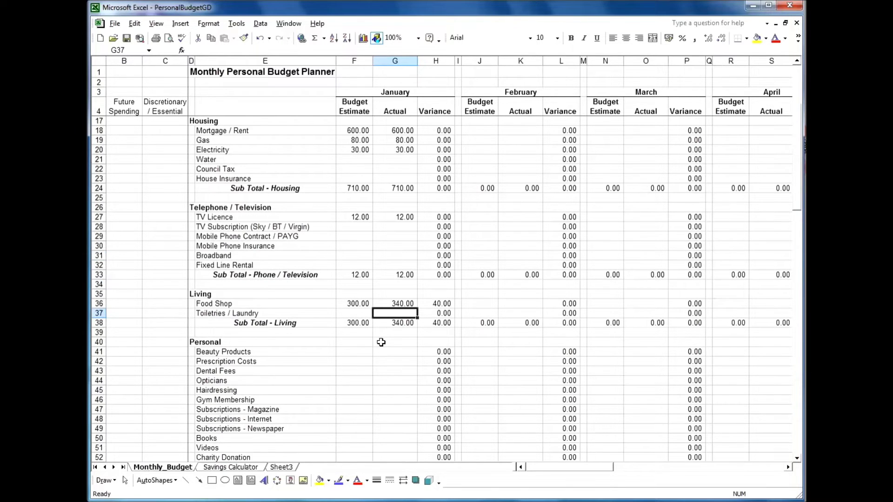
{"action": "scroll", "coordinate": [381, 342], "scroll_direction": "down", "scroll_amount": 6}
{"action": "scroll", "coordinate": [364, 323], "scroll_direction": "down", "scroll_amount": 6}
{"action": "scroll", "coordinate": [363, 320], "scroll_direction": "up", "scroll_amount": 10}
{"action": "scroll", "coordinate": [363, 318], "scroll_direction": "down", "scroll_amount": 2}
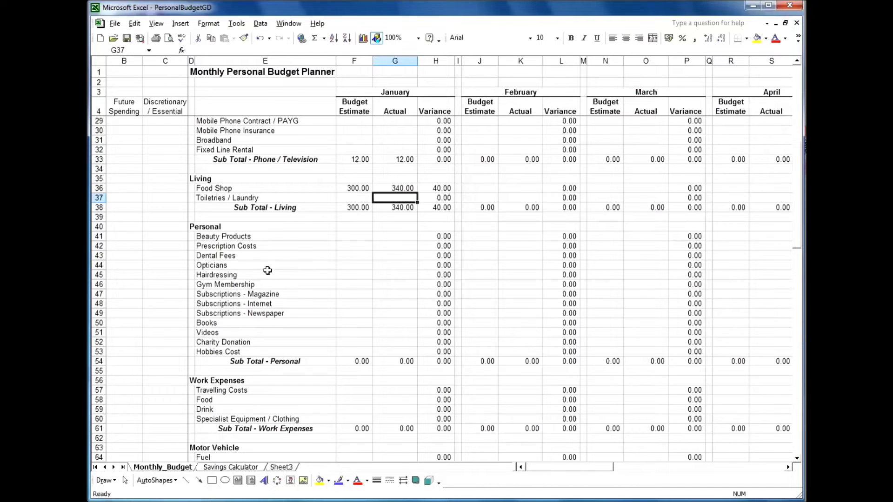
{"action": "left_click", "coordinate": [358, 255]}
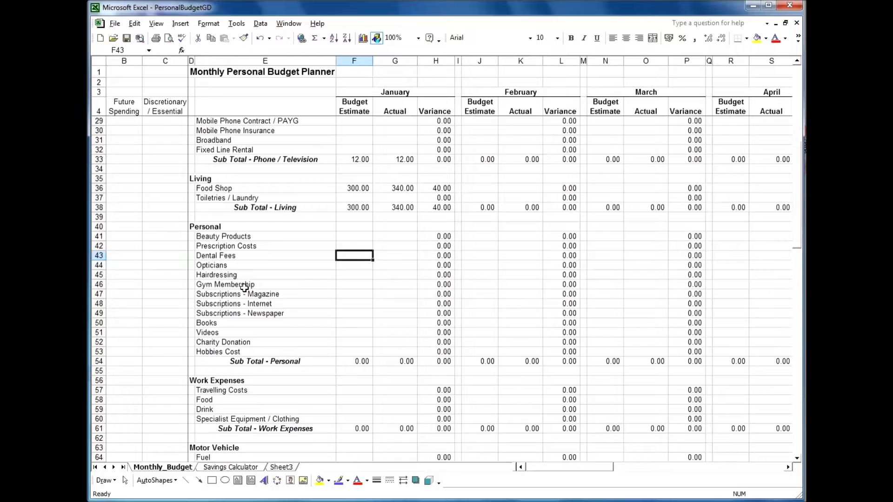
{"action": "left_click", "coordinate": [238, 468]}
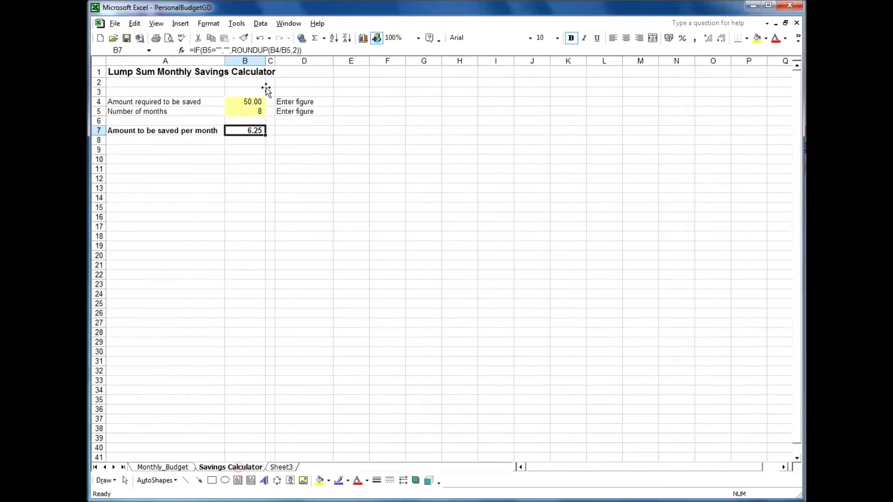
{"action": "left_click", "coordinate": [249, 102]}
{"action": "type", "text": "18"}
{"action": "key", "text": "Return"}
{"action": "type", "text": "12"}
{"action": "key", "text": "Return"}
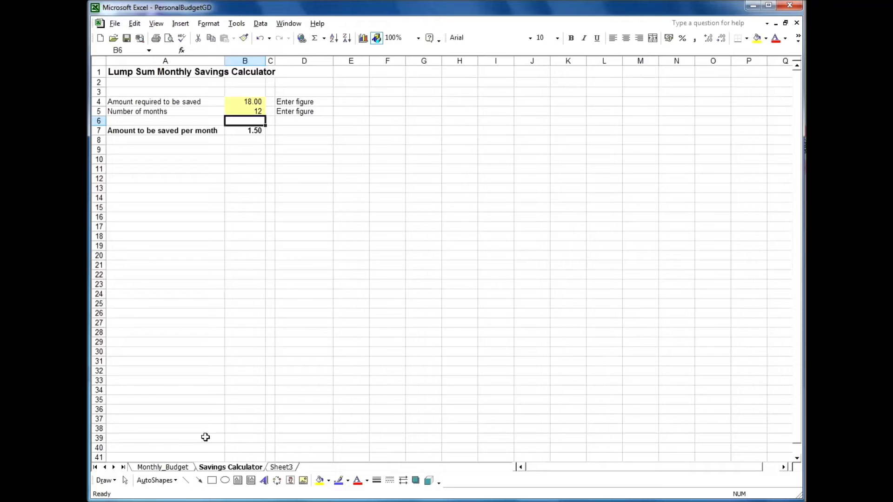
- Mark the Dental Fees row on the Monthly_Budget sheet with N in the Future Spending column
{"action": "left_click", "coordinate": [156, 468]}
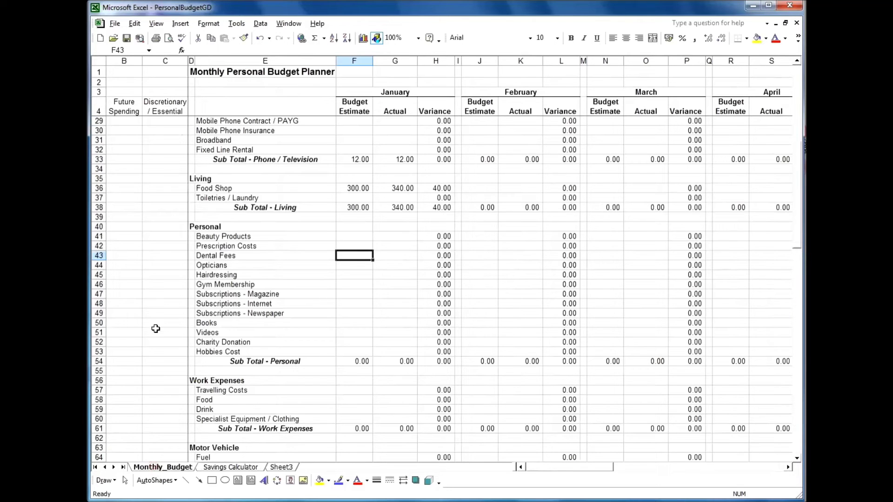
{"action": "left_click", "coordinate": [125, 254]}
{"action": "type", "text": "N"}
{"action": "key", "text": "Return"}
- Enter the calculated monthly saving of 1.5 as both the January budget estimate and the actual for Dental Fees
{"action": "key", "text": "Right"}
{"action": "key", "text": "Right"}
{"action": "key", "text": "Right"}
{"action": "key", "text": "Right"}
{"action": "key", "text": "Up"}
{"action": "key", "text": "Right"}
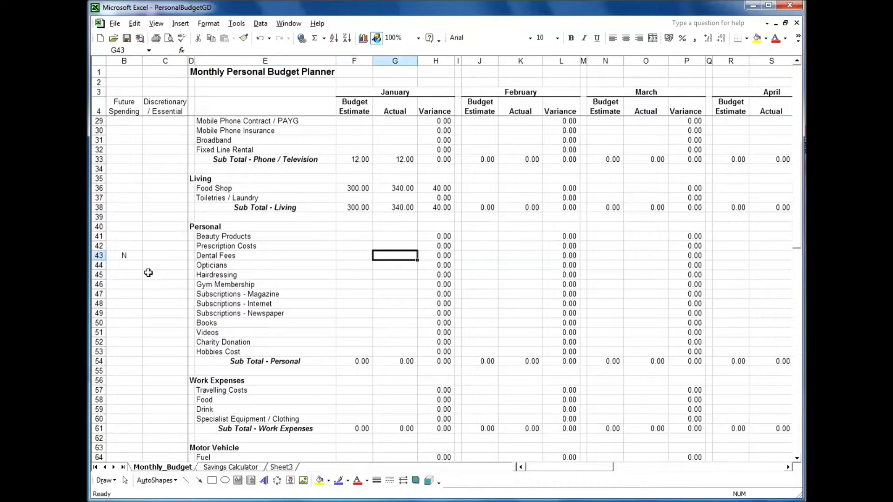
{"action": "left_click", "coordinate": [222, 467]}
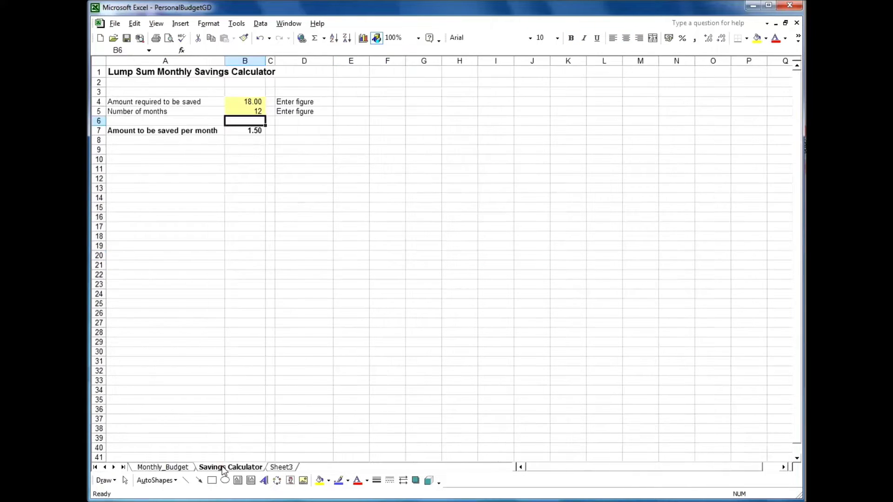
{"action": "left_click", "coordinate": [151, 466]}
{"action": "type", "text": "1.5"}
{"action": "key", "text": "Return"}
{"action": "key", "text": "Up"}
{"action": "key", "text": "Left"}
{"action": "type", "text": "1.5"}
{"action": "key", "text": "Return"}
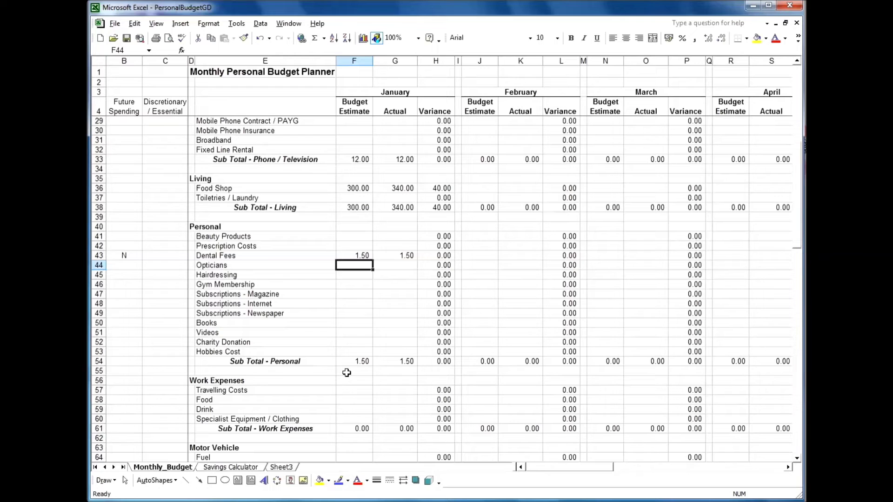
- Check the January Total Expenditure, (Overspend) / Underspend and Amount to save for future Spending rows
{"action": "scroll", "coordinate": [377, 252], "scroll_direction": "down", "scroll_amount": 4}
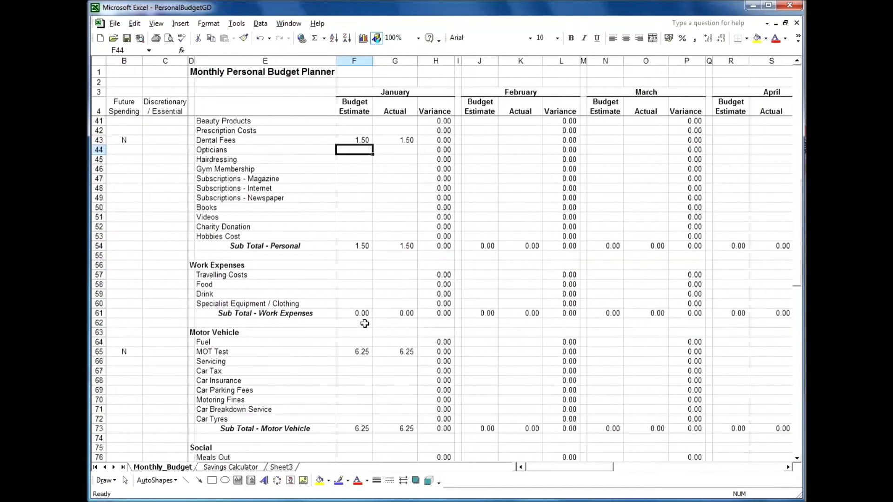
{"action": "scroll", "coordinate": [364, 323], "scroll_direction": "down", "scroll_amount": 20}
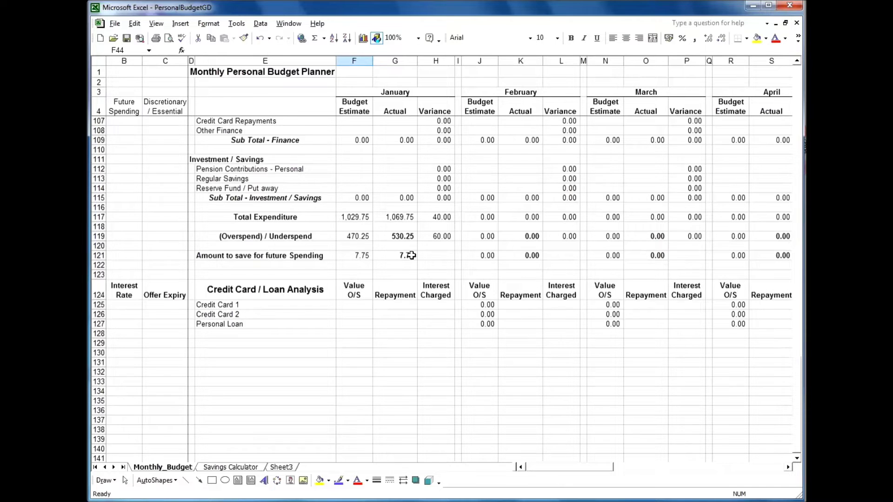
{"action": "scroll", "coordinate": [396, 261], "scroll_direction": "up", "scroll_amount": 13}
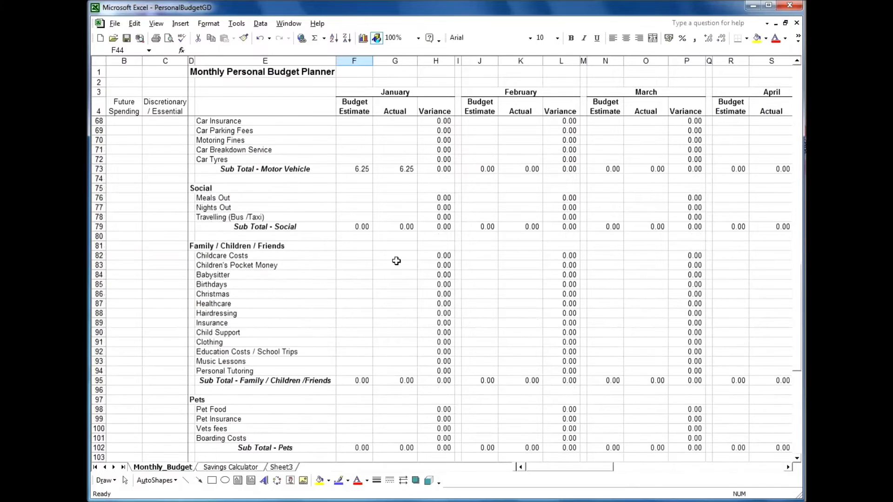
{"action": "scroll", "coordinate": [397, 260], "scroll_direction": "up", "scroll_amount": 2}
{"action": "scroll", "coordinate": [398, 261], "scroll_direction": "up", "scroll_amount": 3}
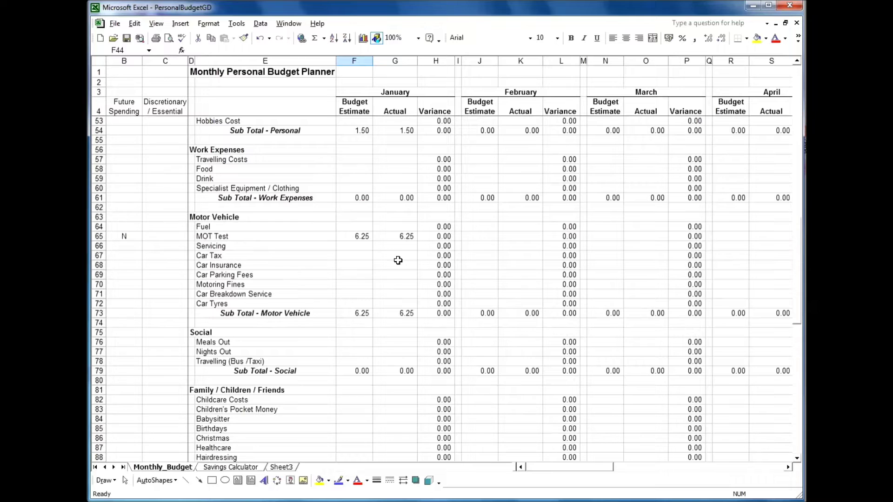
- Calculate the monthly saving for Car Tax by setting the Savings Calculator's amount required to be saved to 150
{"action": "left_click", "coordinate": [235, 255]}
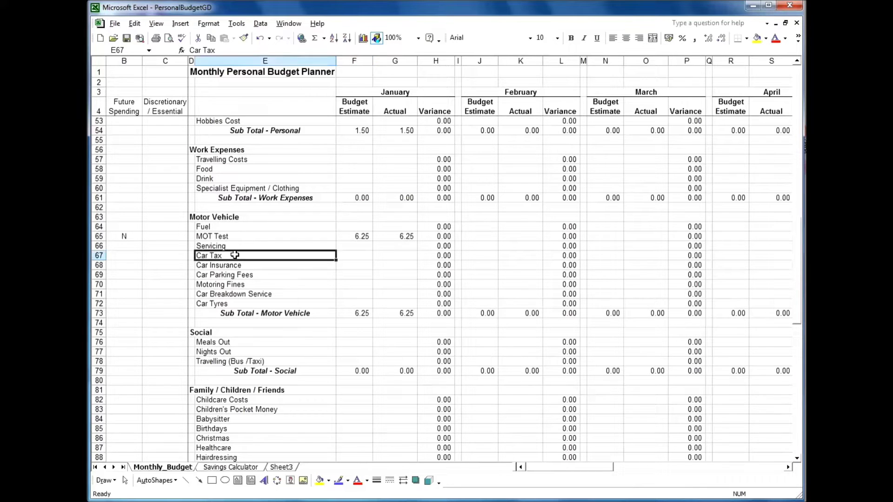
{"action": "left_click", "coordinate": [352, 254]}
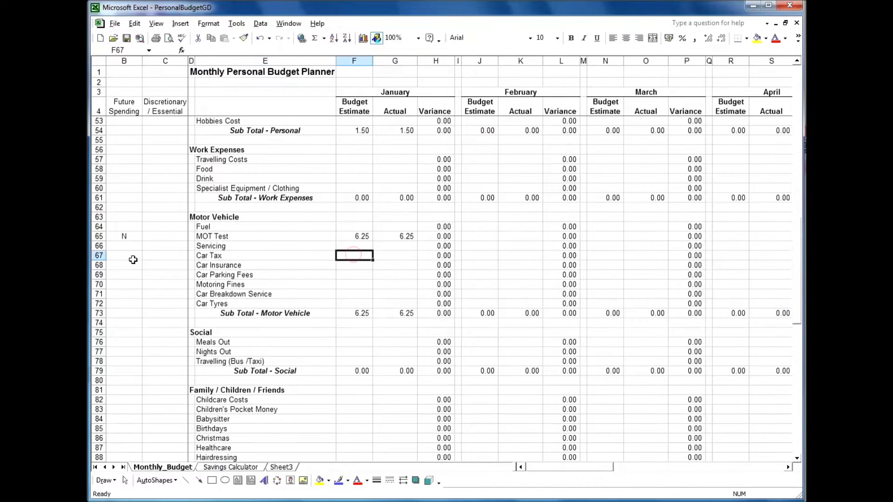
{"action": "left_click", "coordinate": [232, 467]}
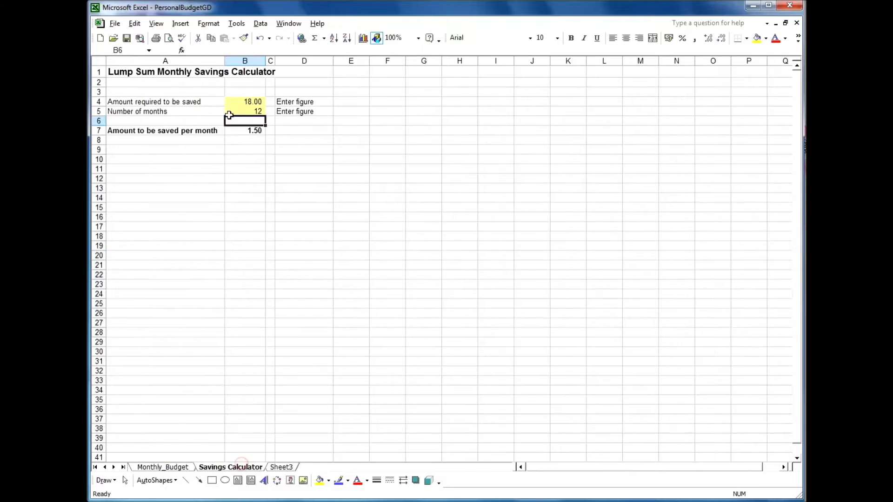
{"action": "left_click", "coordinate": [235, 102]}
{"action": "type", "text": "150"}
{"action": "key", "text": "Return"}
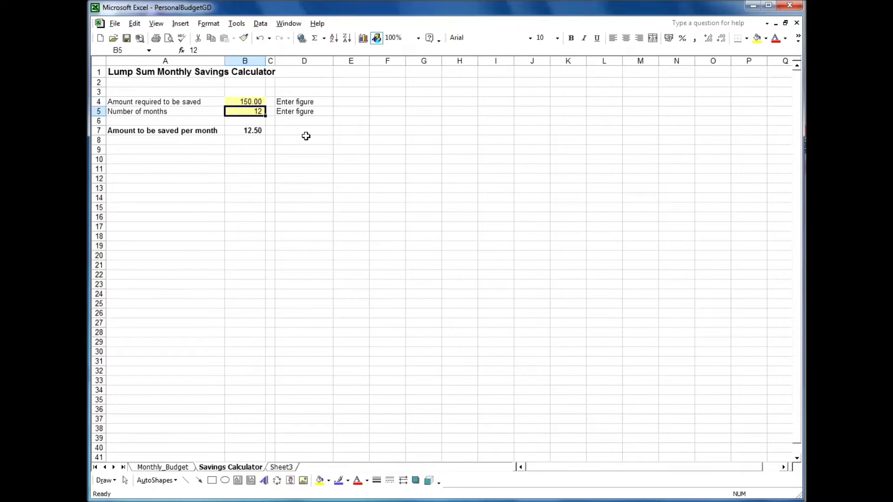
- Enter 12.5 as both the January budget estimate and the actual for Car Tax on the Monthly_Budget sheet
{"action": "left_click", "coordinate": [165, 467]}
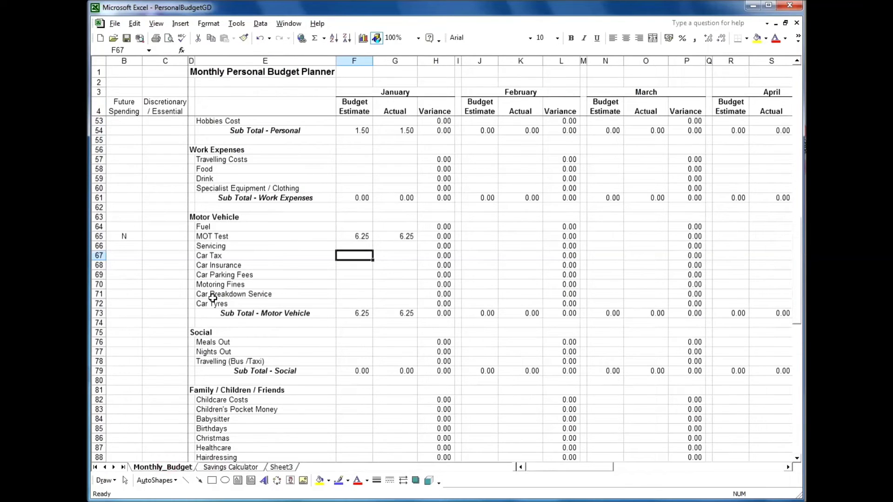
{"action": "type", "text": "12.5"}
{"action": "key", "text": "Tab"}
{"action": "type", "text": "12"}
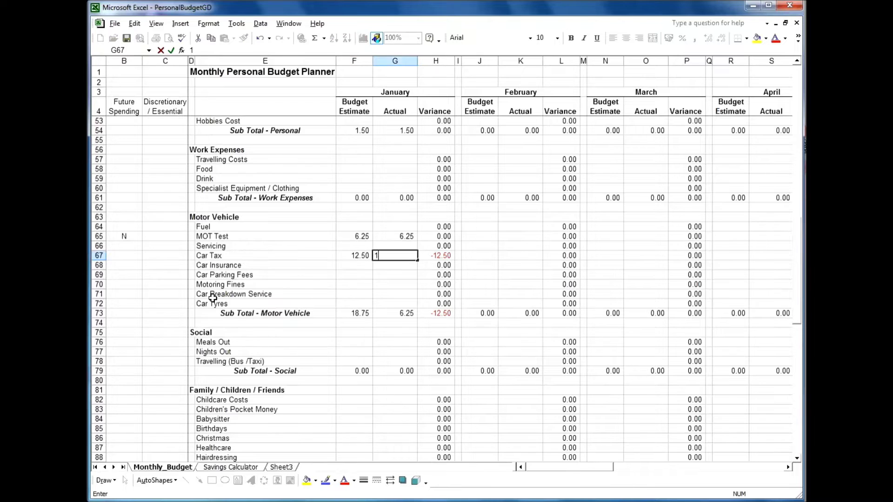
{"action": "type", "text": ".5"}
{"action": "key", "text": "Return"}
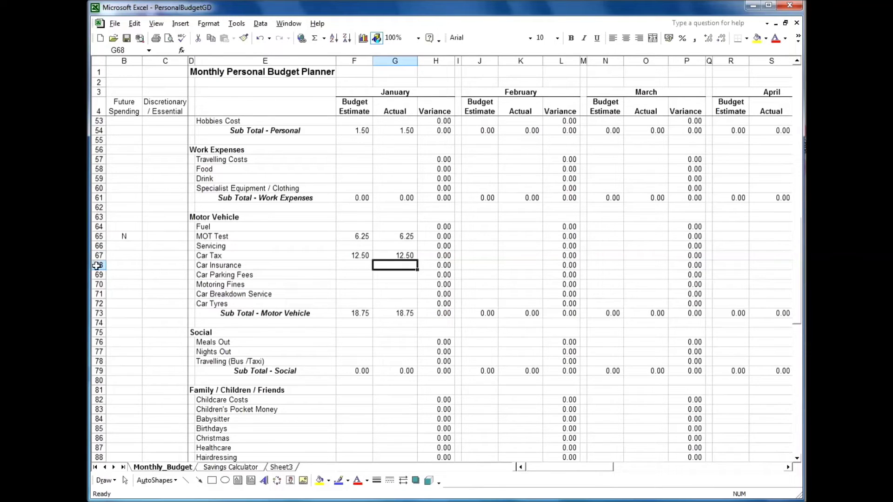
- Mark the Car Tax row with N in the Future Spending column
{"action": "left_click", "coordinate": [115, 255]}
{"action": "type", "text": "N"}
{"action": "key", "text": "Return"}
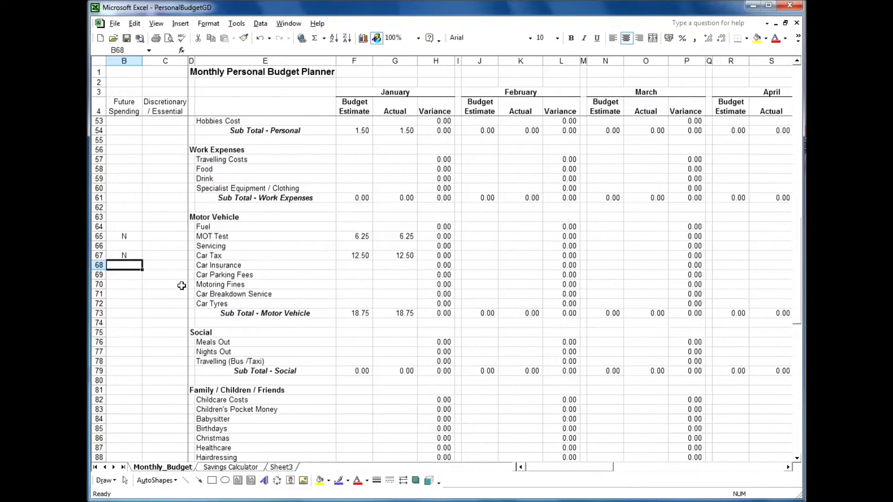
{"action": "scroll", "coordinate": [182, 284], "scroll_direction": "down", "scroll_amount": 1}
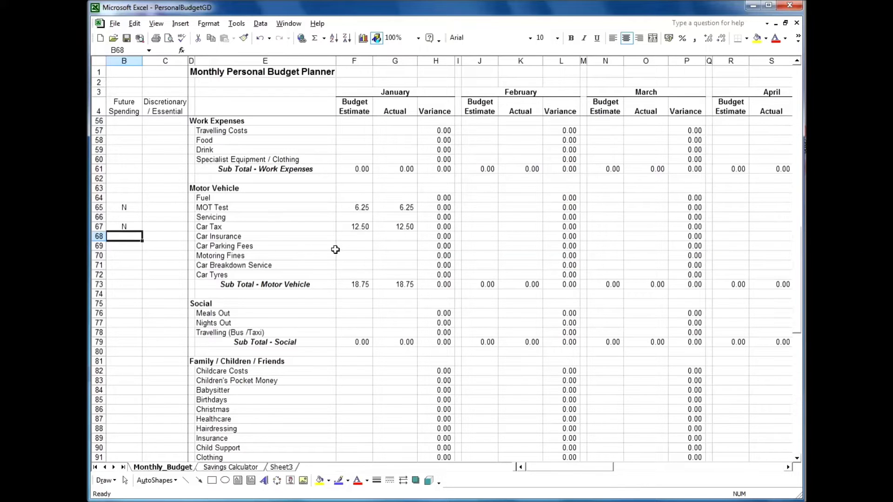
- Enter 150 as the January budget estimate for Nights Out in the Social section
{"action": "left_click", "coordinate": [352, 248]}
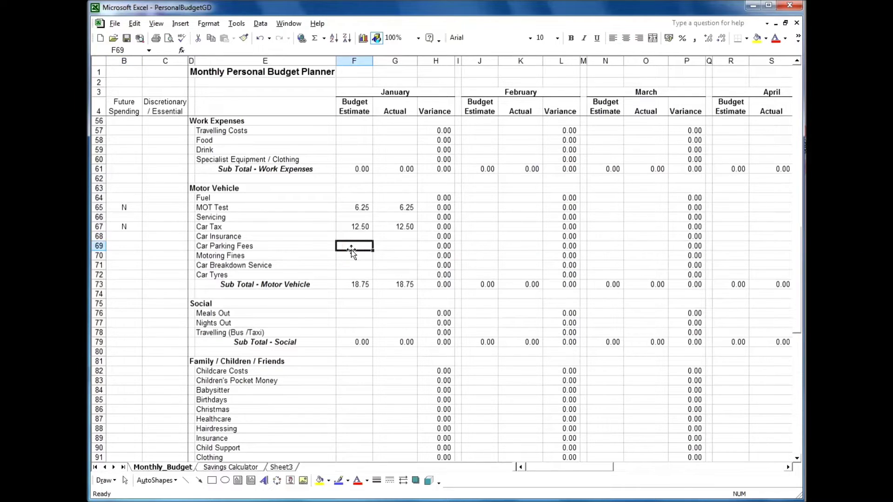
{"action": "scroll", "coordinate": [350, 250], "scroll_direction": "down", "scroll_amount": 1}
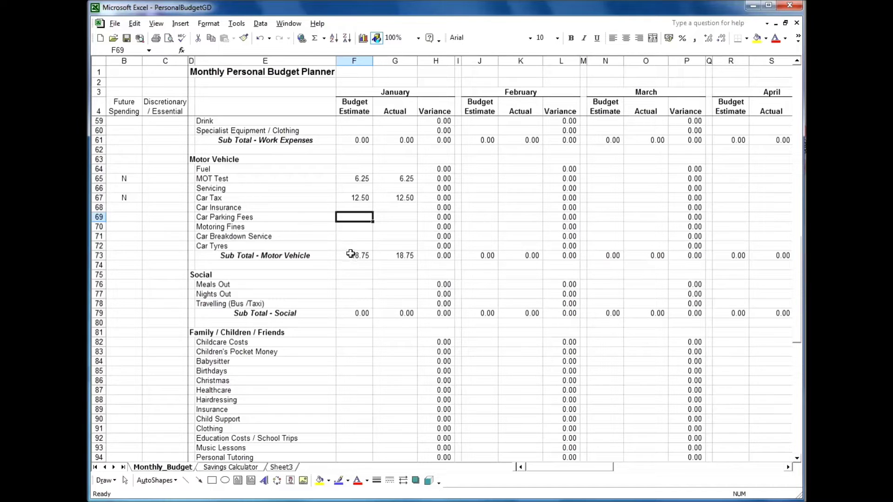
{"action": "scroll", "coordinate": [359, 298], "scroll_direction": "down", "scroll_amount": 1}
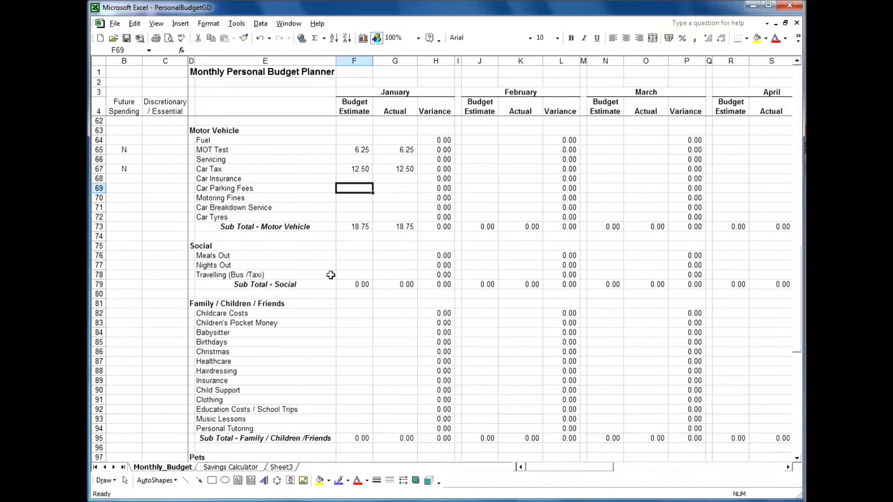
{"action": "left_click", "coordinate": [358, 258]}
{"action": "left_click", "coordinate": [351, 265]}
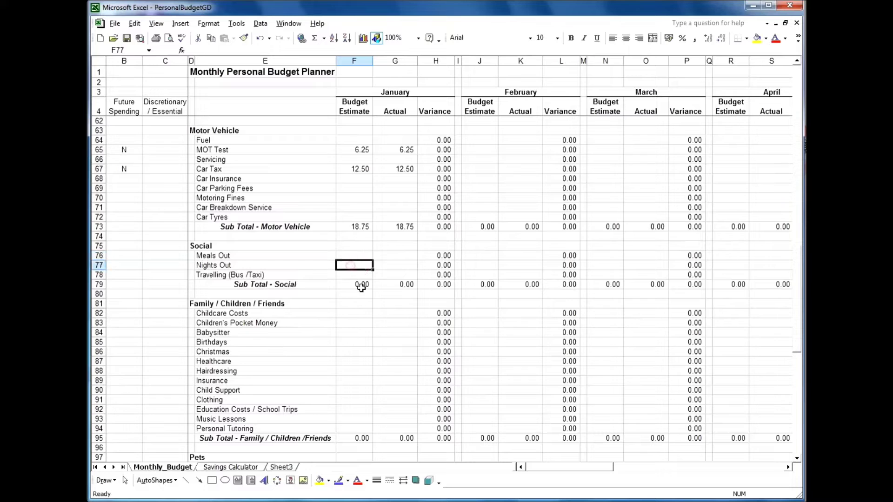
{"action": "type", "text": "150"}
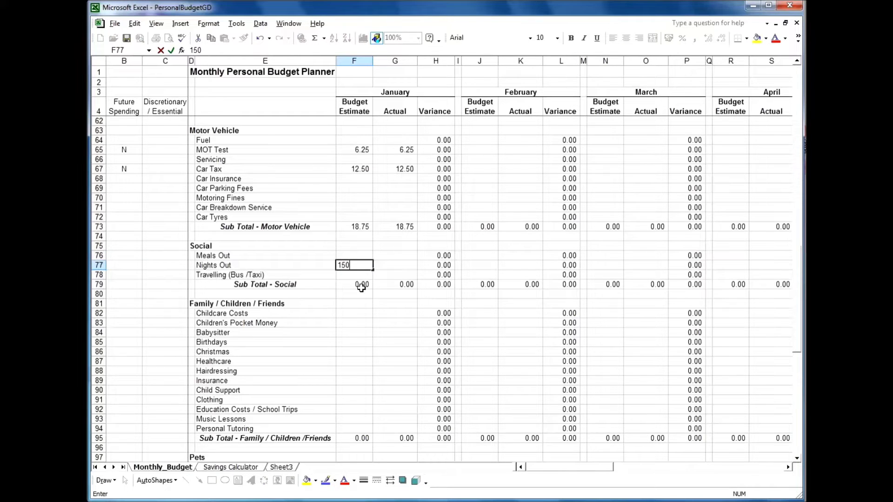
{"action": "key", "text": "Return"}
{"action": "key", "text": "Up"}
{"action": "key", "text": "Right"}
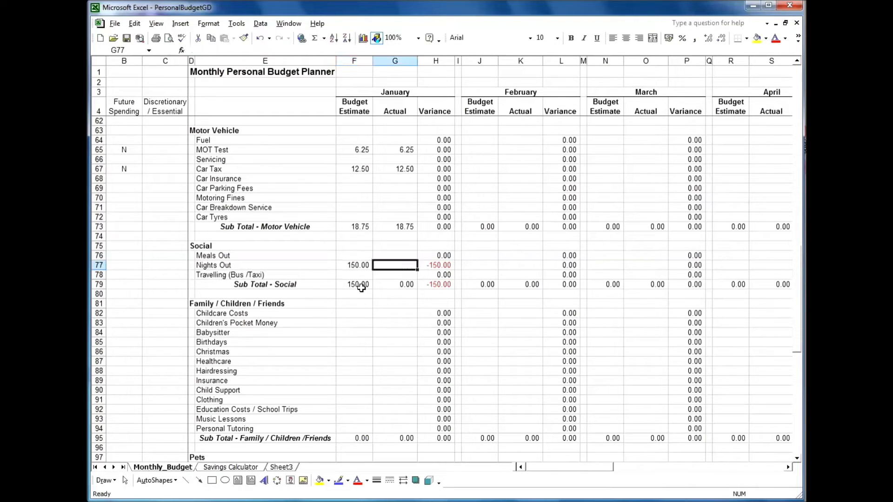
- Enter 130 as the January actual for Nights Out
{"action": "scroll", "coordinate": [338, 360], "scroll_direction": "down", "scroll_amount": 11}
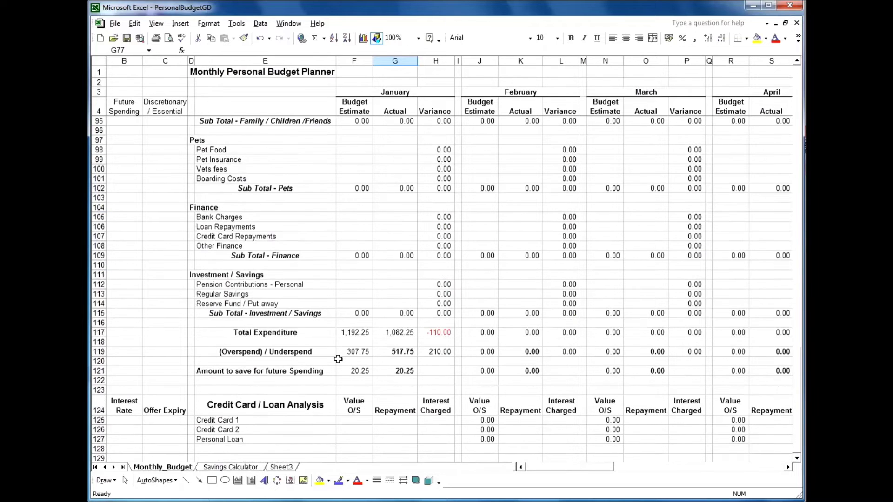
{"action": "scroll", "coordinate": [338, 360], "scroll_direction": "up", "scroll_amount": 9}
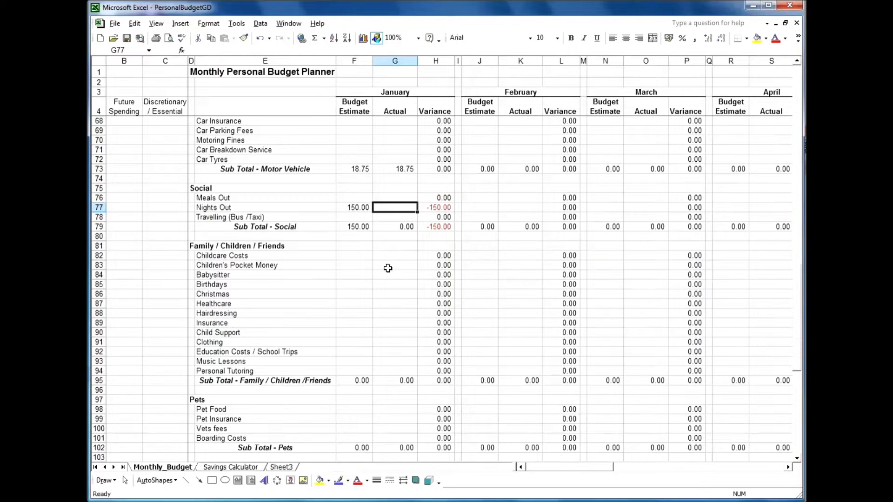
{"action": "type", "text": "130"}
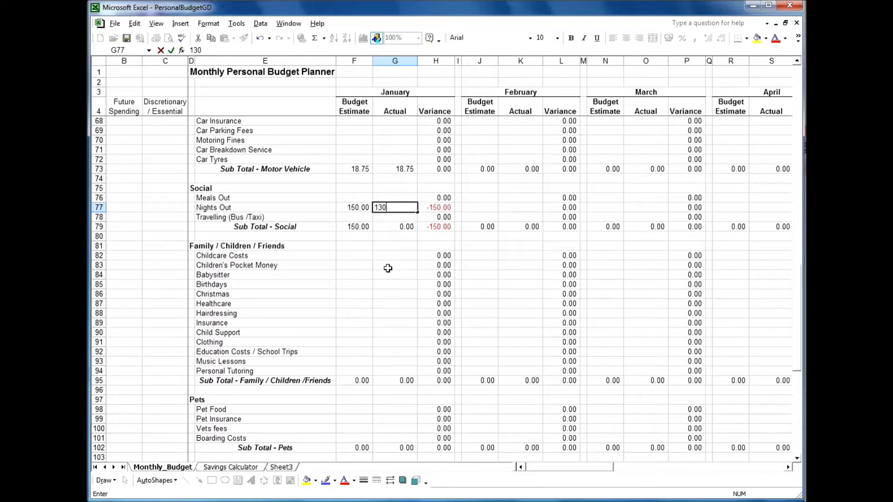
{"action": "key", "text": "Return"}
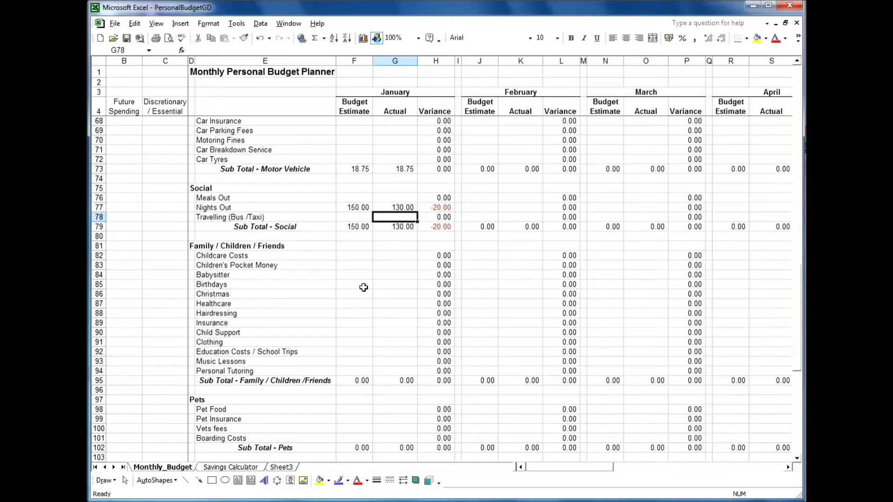
- Enter 300 as both the January budget estimate and the actual for Childcare Costs
{"action": "scroll", "coordinate": [414, 238], "scroll_direction": "down", "scroll_amount": 2}
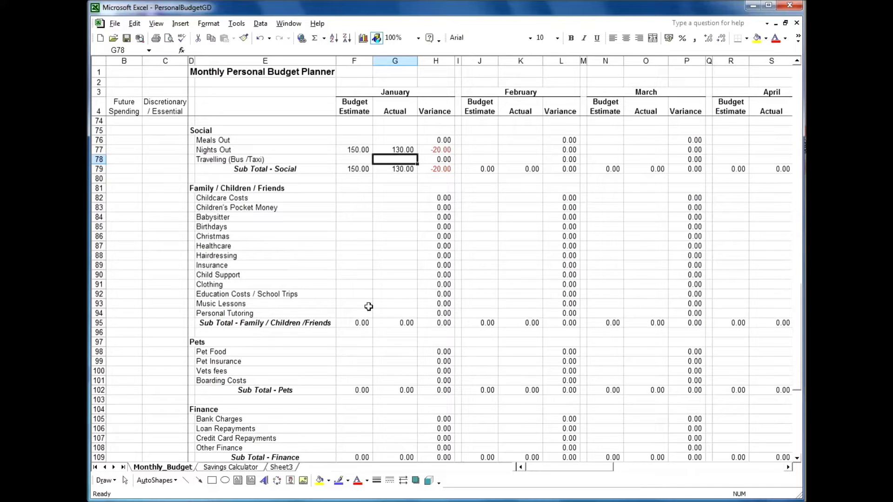
{"action": "left_click", "coordinate": [357, 193]}
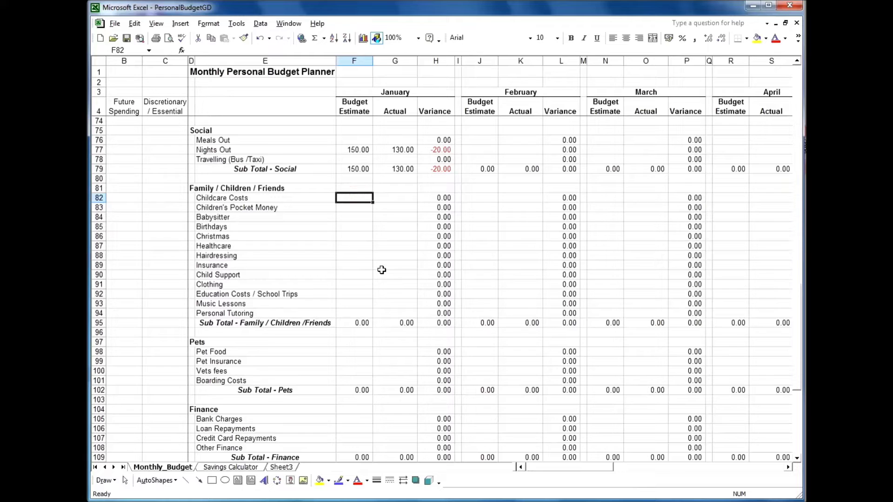
{"action": "type", "text": "300"}
{"action": "key", "text": "Return"}
{"action": "key", "text": "Up"}
{"action": "key", "text": "Right"}
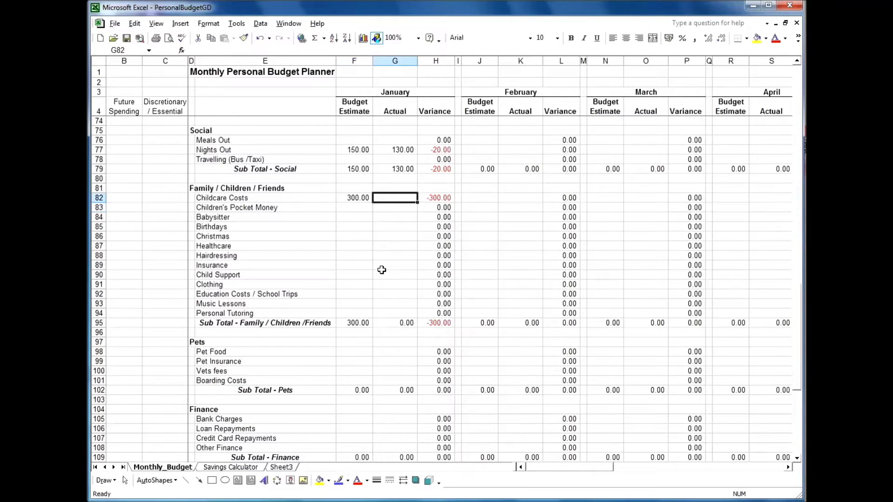
{"action": "type", "text": "300"}
{"action": "key", "text": "Return"}
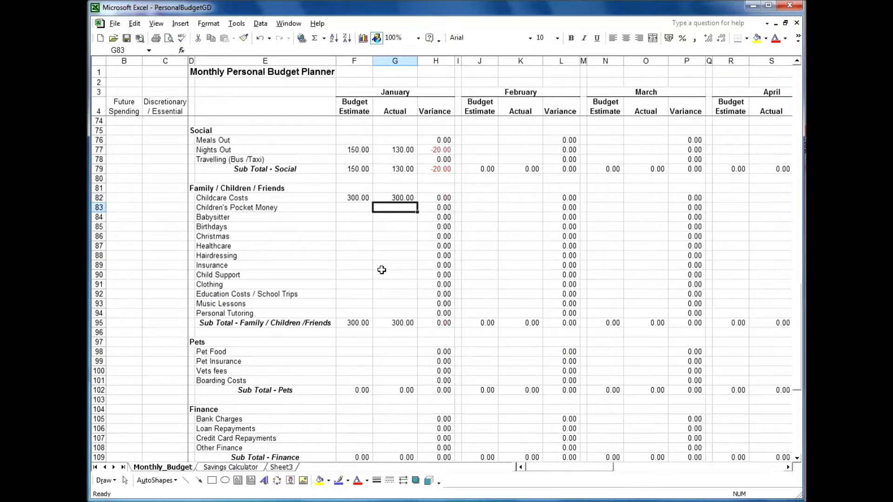
- Check the January totals and the Family / Children / Friends items, including the Insurance row and its Future Spending cell
{"action": "scroll", "coordinate": [363, 287], "scroll_direction": "down", "scroll_amount": 4}
{"action": "scroll", "coordinate": [363, 288], "scroll_direction": "down", "scroll_amount": 1}
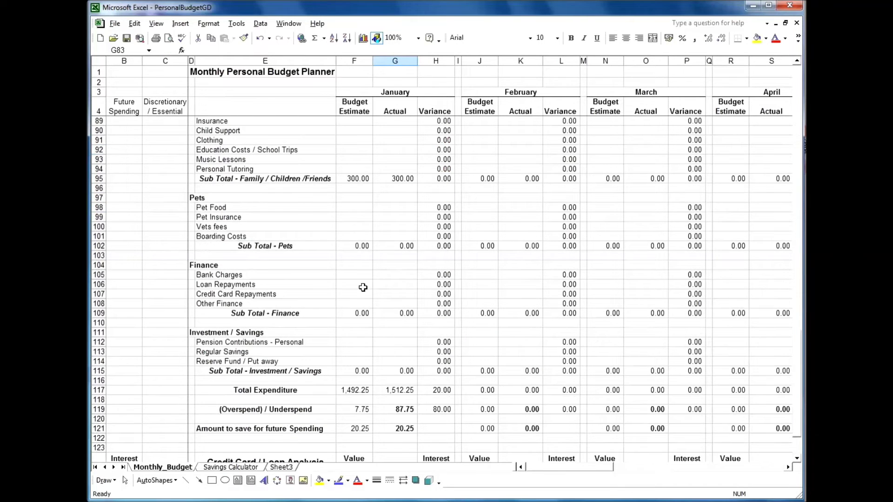
{"action": "scroll", "coordinate": [363, 288], "scroll_direction": "up", "scroll_amount": 4}
{"action": "scroll", "coordinate": [362, 287], "scroll_direction": "down", "scroll_amount": 5}
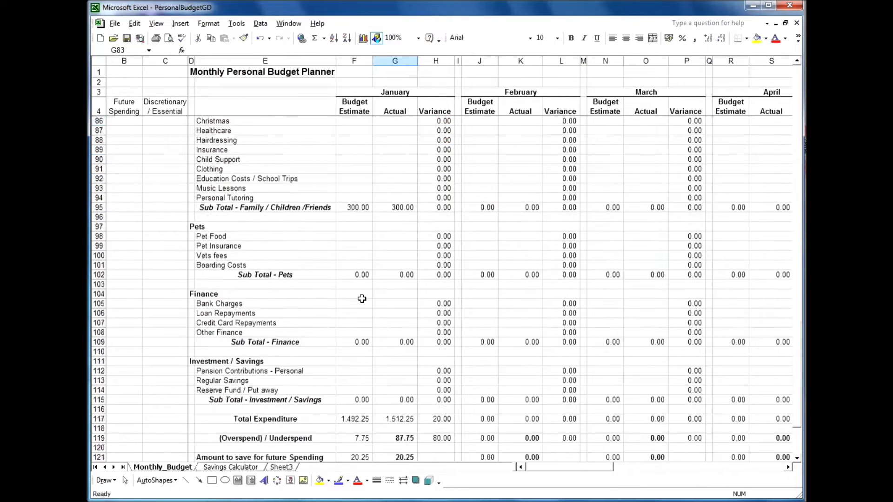
{"action": "scroll", "coordinate": [362, 298], "scroll_direction": "up", "scroll_amount": 7}
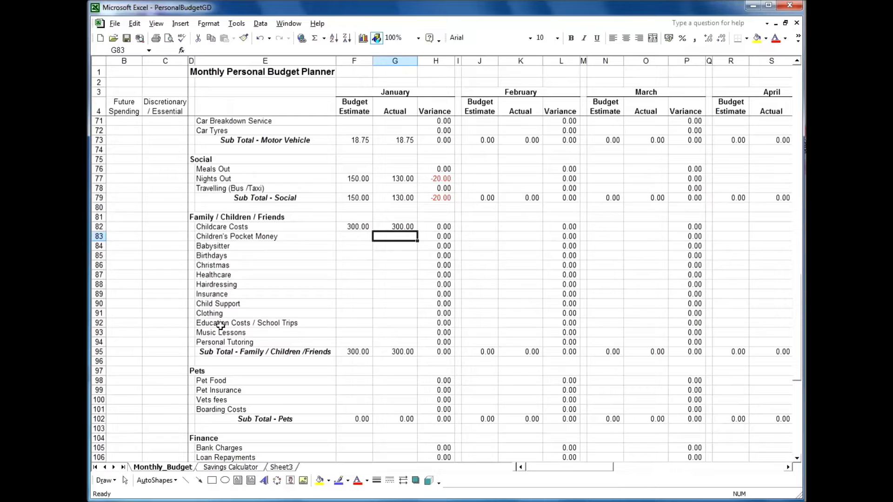
{"action": "left_click", "coordinate": [217, 295]}
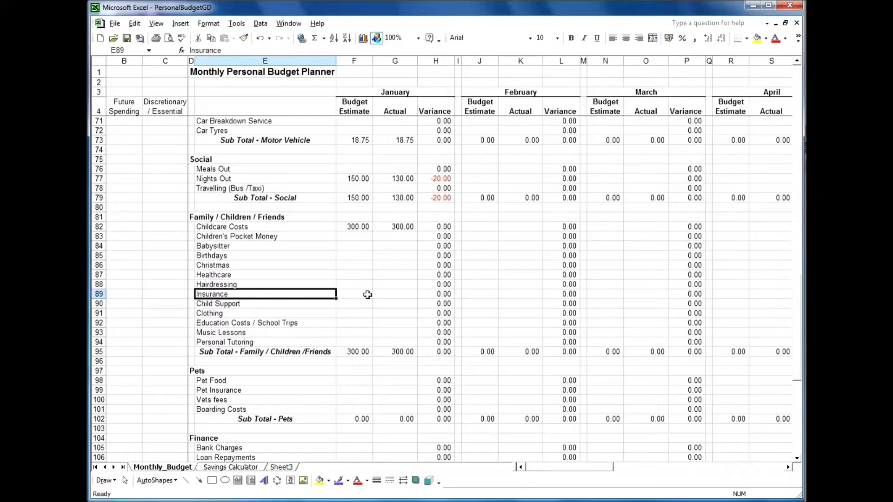
{"action": "scroll", "coordinate": [329, 300], "scroll_direction": "down", "scroll_amount": 2}
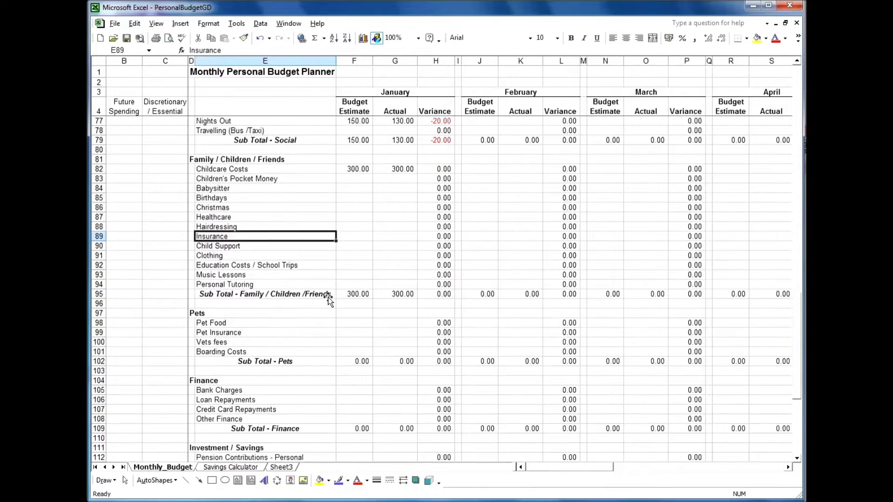
{"action": "left_click", "coordinate": [119, 236]}
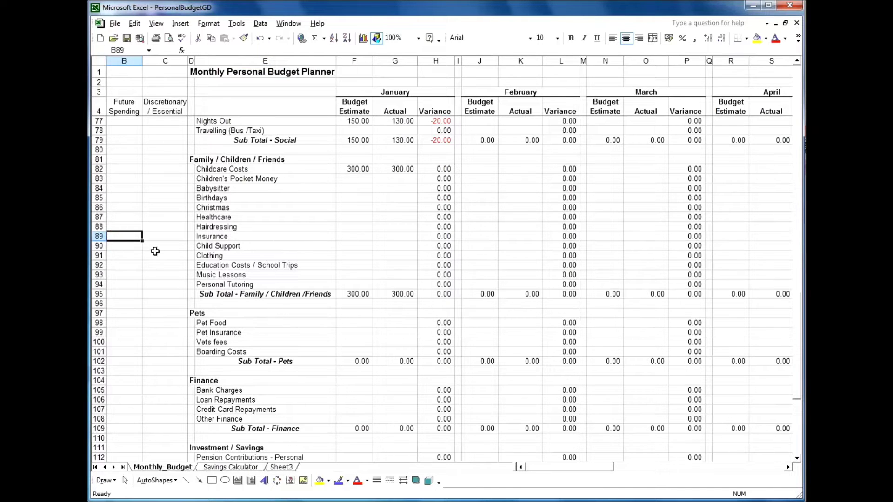
- Review the January entries and subtotals across all sections, including the (Overspend) / Underspend and Amount to save for future Spending rows
{"action": "scroll", "coordinate": [374, 267], "scroll_direction": "down", "scroll_amount": 8}
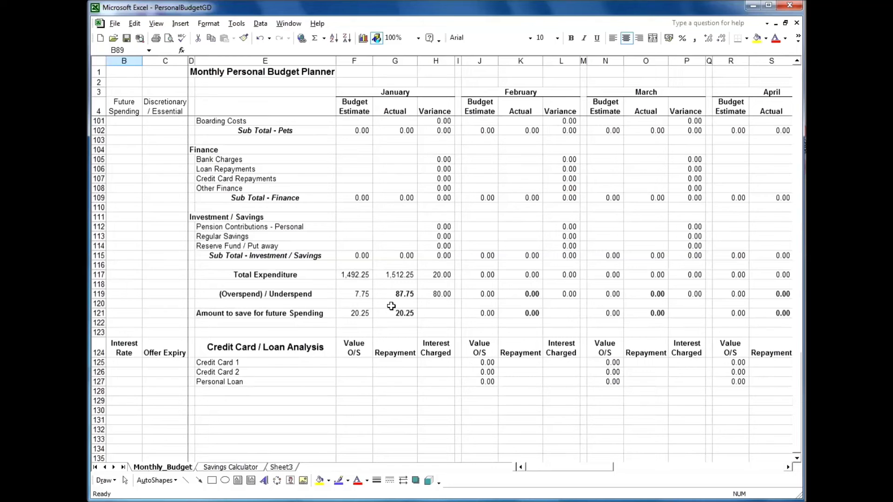
{"action": "scroll", "coordinate": [383, 332], "scroll_direction": "up", "scroll_amount": 3}
{"action": "scroll", "coordinate": [275, 274], "scroll_direction": "up", "scroll_amount": 15}
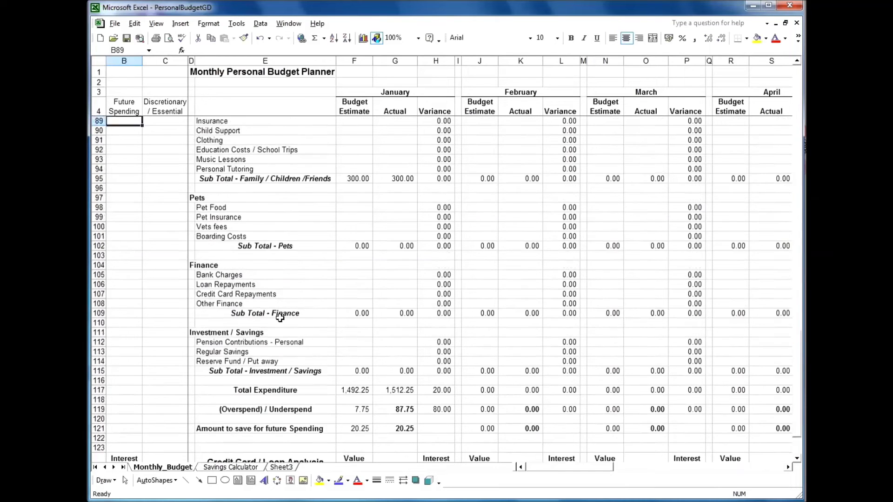
{"action": "scroll", "coordinate": [372, 300], "scroll_direction": "up", "scroll_amount": 7}
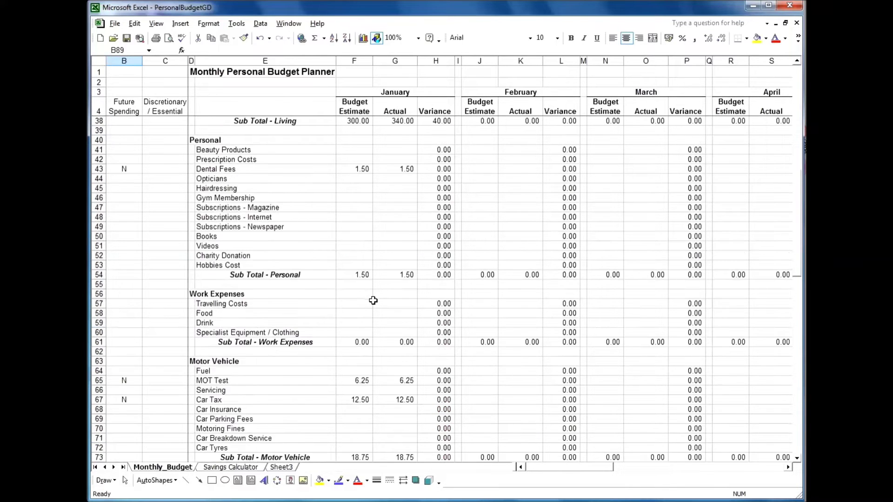
{"action": "scroll", "coordinate": [373, 302], "scroll_direction": "down", "scroll_amount": 10}
{"action": "scroll", "coordinate": [373, 302], "scroll_direction": "down", "scroll_amount": 9}
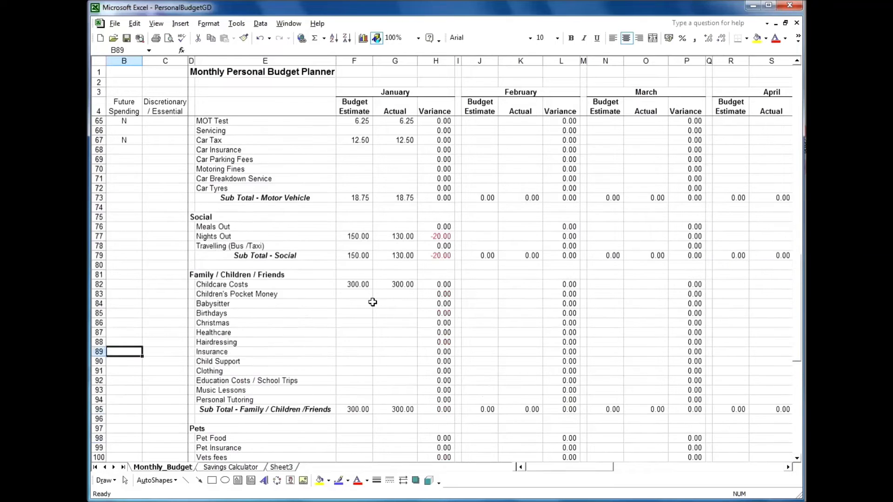
{"action": "scroll", "coordinate": [372, 302], "scroll_direction": "down", "scroll_amount": 2}
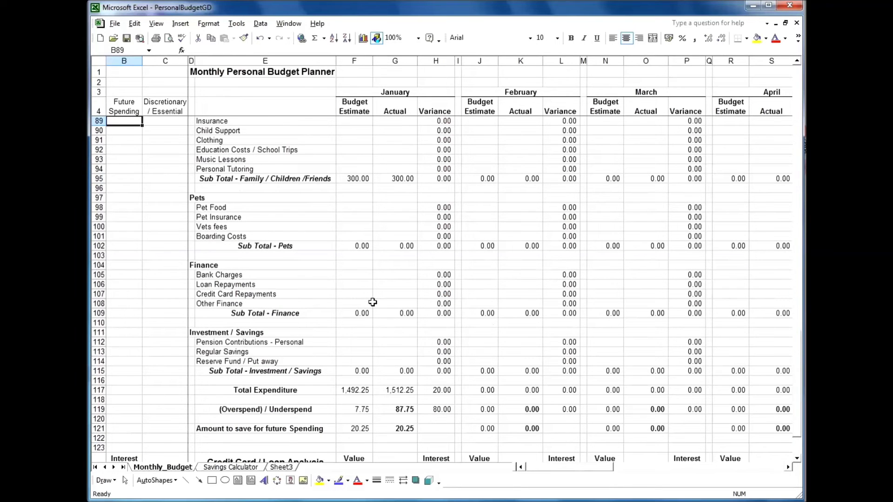
{"action": "scroll", "coordinate": [372, 303], "scroll_direction": "down", "scroll_amount": 1}
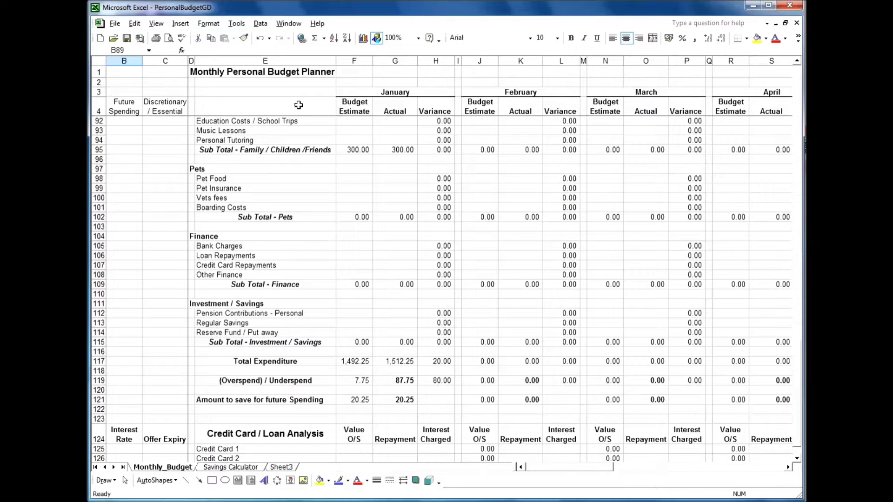
{"action": "scroll", "coordinate": [306, 225], "scroll_direction": "up", "scroll_amount": 2}
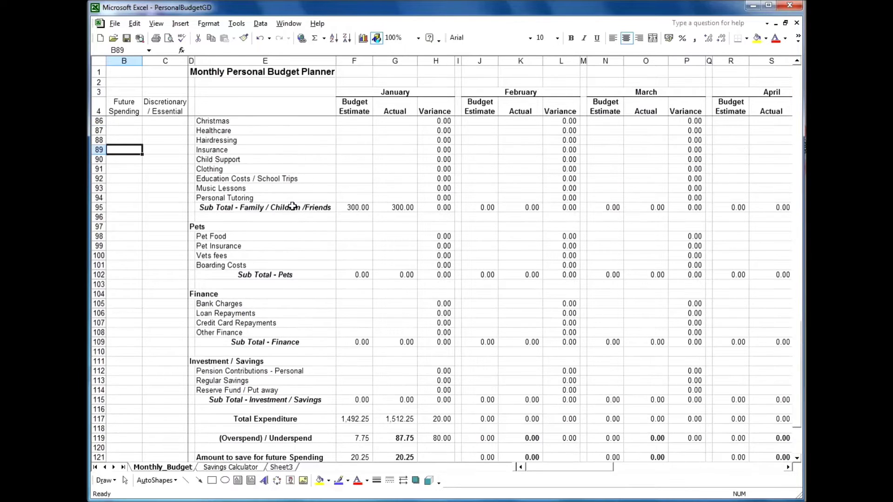
{"action": "scroll", "coordinate": [301, 233], "scroll_direction": "down", "scroll_amount": 2}
{"action": "scroll", "coordinate": [301, 234], "scroll_direction": "down", "scroll_amount": 1}
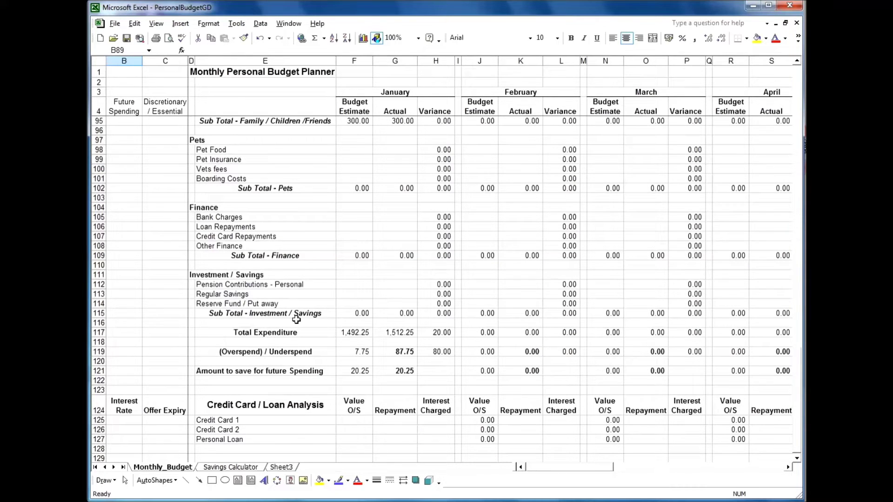
{"action": "scroll", "coordinate": [296, 319], "scroll_direction": "down", "scroll_amount": 1}
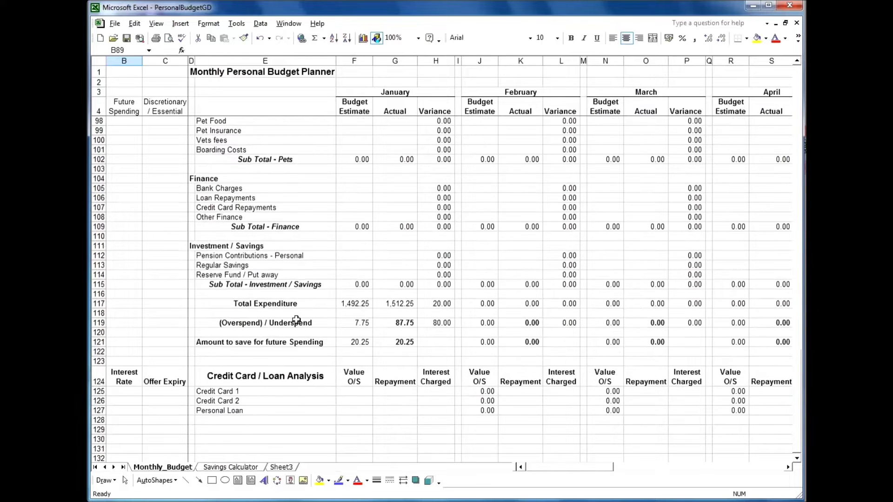
{"action": "scroll", "coordinate": [375, 307], "scroll_direction": "up", "scroll_amount": 18}
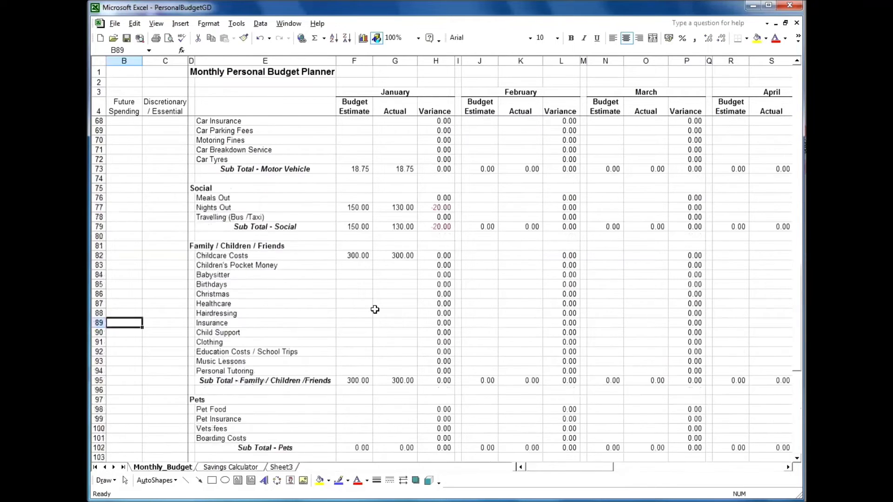
{"action": "scroll", "coordinate": [374, 308], "scroll_direction": "up", "scroll_amount": 13}
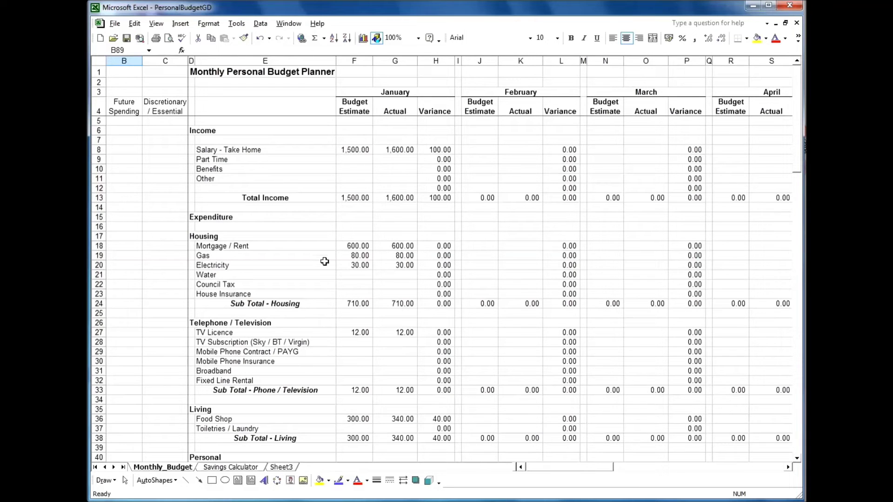
- Compare the January budget estimates for Total Income and Total Expenditure with the (Overspend) / Underspend row
{"action": "left_click", "coordinate": [355, 199]}
{"action": "scroll", "coordinate": [389, 293], "scroll_direction": "down", "scroll_amount": 13}
{"action": "scroll", "coordinate": [386, 296], "scroll_direction": "down", "scroll_amount": 19}
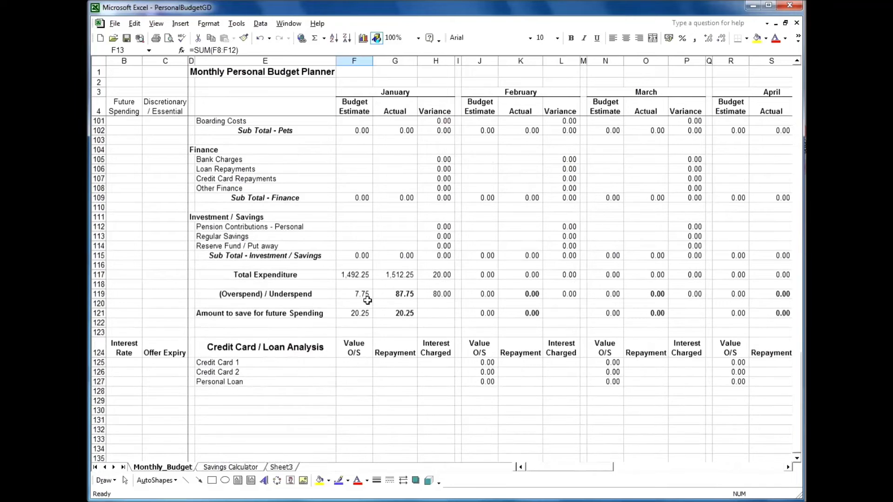
{"action": "left_click", "coordinate": [353, 275]}
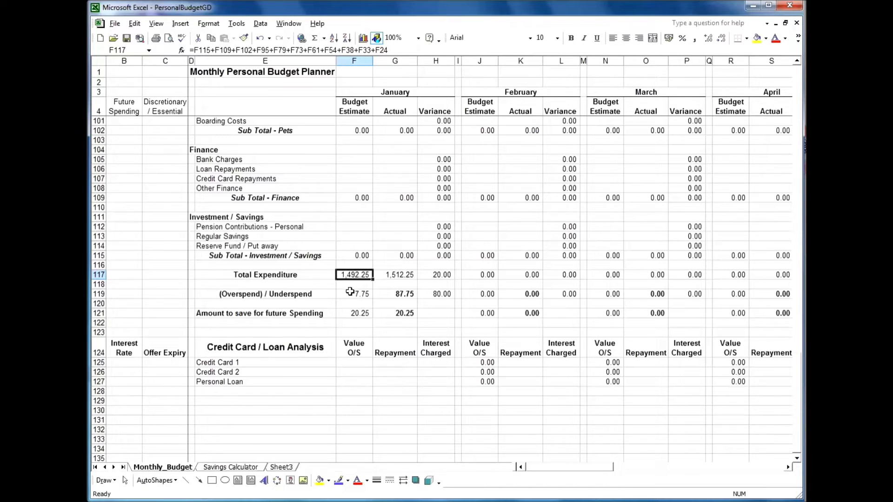
{"action": "scroll", "coordinate": [350, 292], "scroll_direction": "up", "scroll_amount": 1}
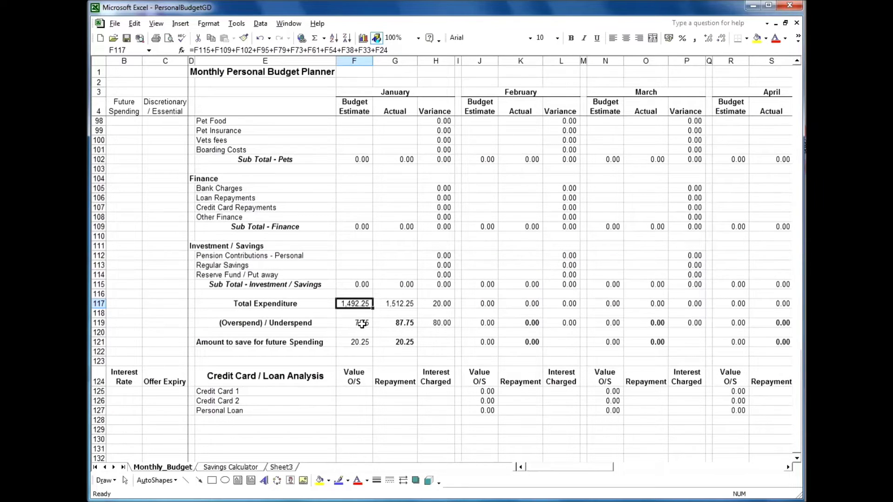
{"action": "scroll", "coordinate": [406, 327], "scroll_direction": "up", "scroll_amount": 20}
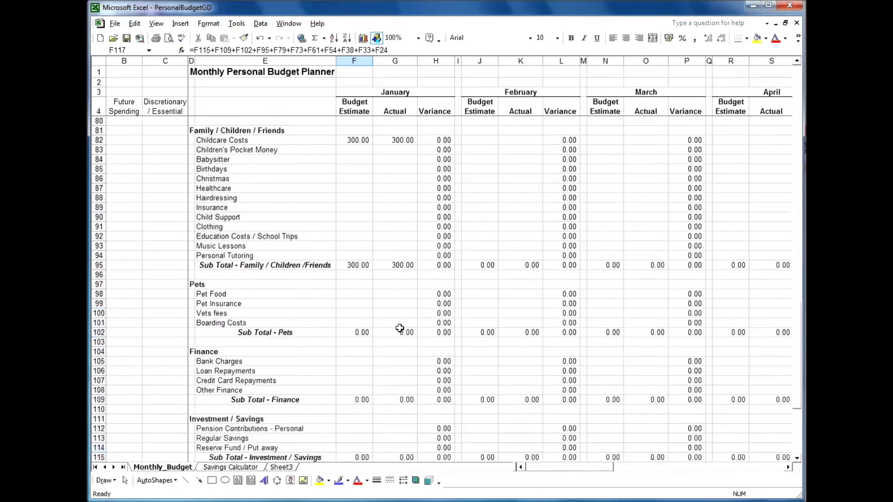
- Compare January's Total Expenditure and (Overspend) / Underspend rows with the income and section entries above
{"action": "scroll", "coordinate": [406, 315], "scroll_direction": "down", "scroll_amount": 20}
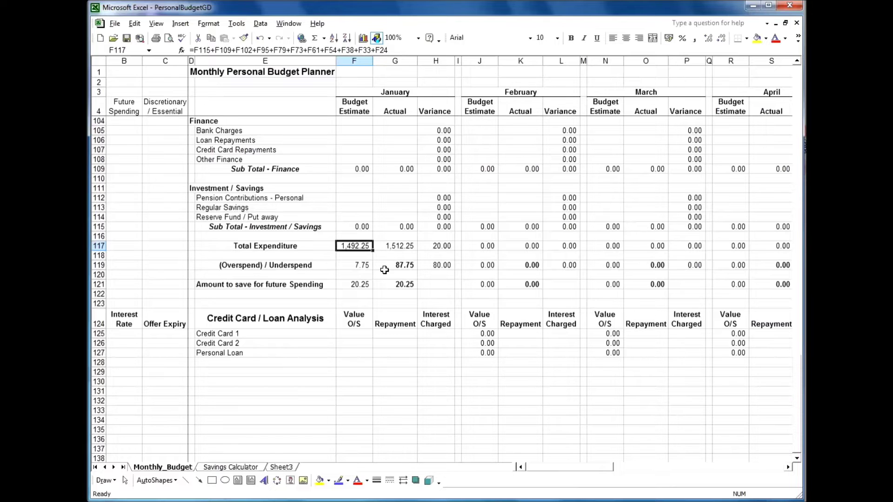
{"action": "scroll", "coordinate": [385, 268], "scroll_direction": "up", "scroll_amount": 20}
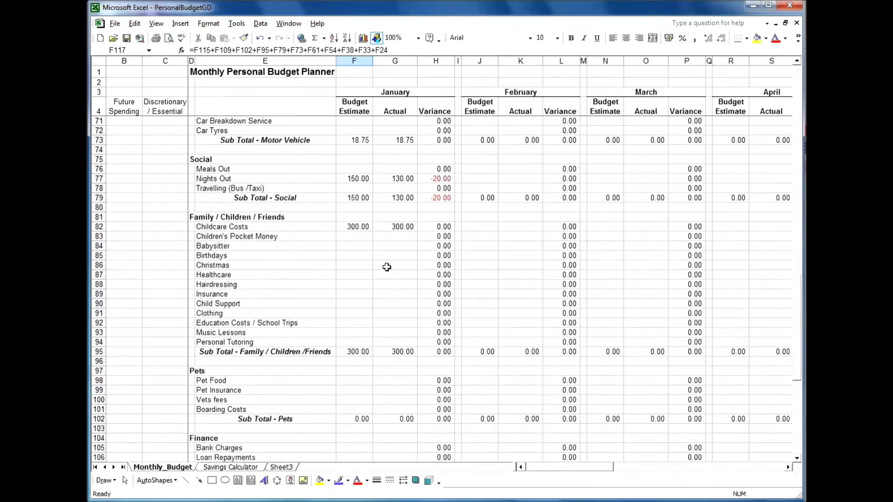
{"action": "scroll", "coordinate": [387, 265], "scroll_direction": "up", "scroll_amount": 7}
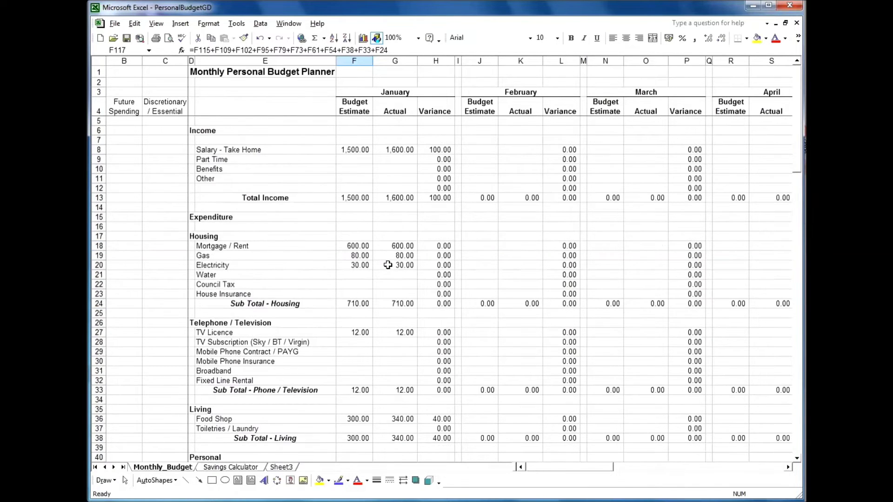
{"action": "scroll", "coordinate": [388, 265], "scroll_direction": "down", "scroll_amount": 20}
{"action": "scroll", "coordinate": [381, 283], "scroll_direction": "up", "scroll_amount": 10}
{"action": "scroll", "coordinate": [380, 283], "scroll_direction": "up", "scroll_amount": 15}
{"action": "scroll", "coordinate": [395, 239], "scroll_direction": "down", "scroll_amount": 20}
{"action": "scroll", "coordinate": [387, 299], "scroll_direction": "down", "scroll_amount": 12}
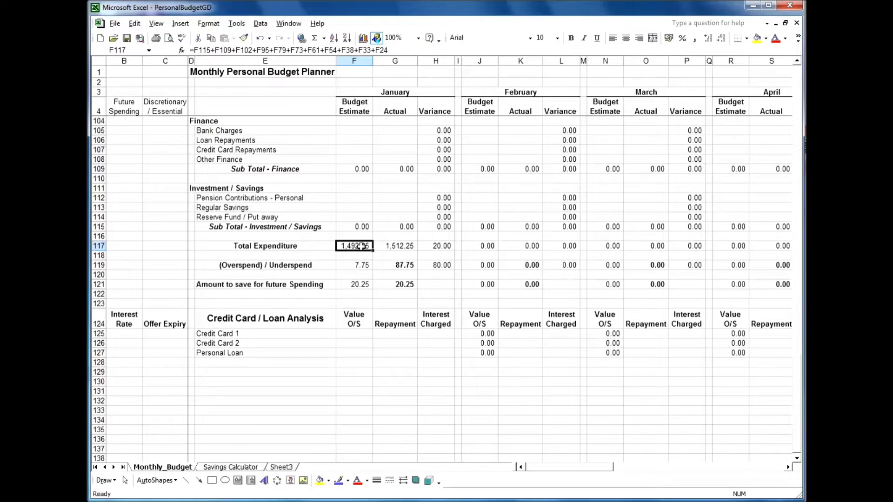
{"action": "scroll", "coordinate": [277, 265], "scroll_direction": "up", "scroll_amount": 4}
{"action": "scroll", "coordinate": [288, 279], "scroll_direction": "down", "scroll_amount": 5}
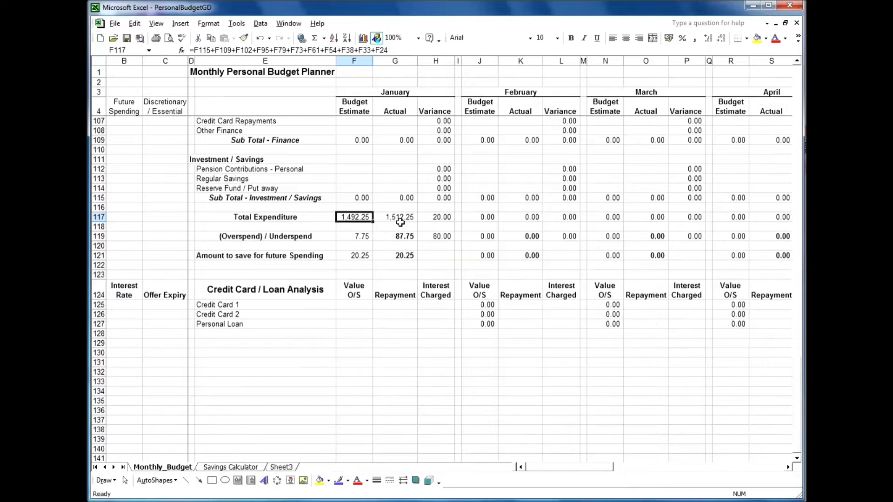
- Check January's actual take-home salary and the Social variance against the actual Total Expenditure and (Overspend) / Underspend
{"action": "scroll", "coordinate": [382, 222], "scroll_direction": "up", "scroll_amount": 9}
{"action": "scroll", "coordinate": [285, 226], "scroll_direction": "up", "scroll_amount": 4}
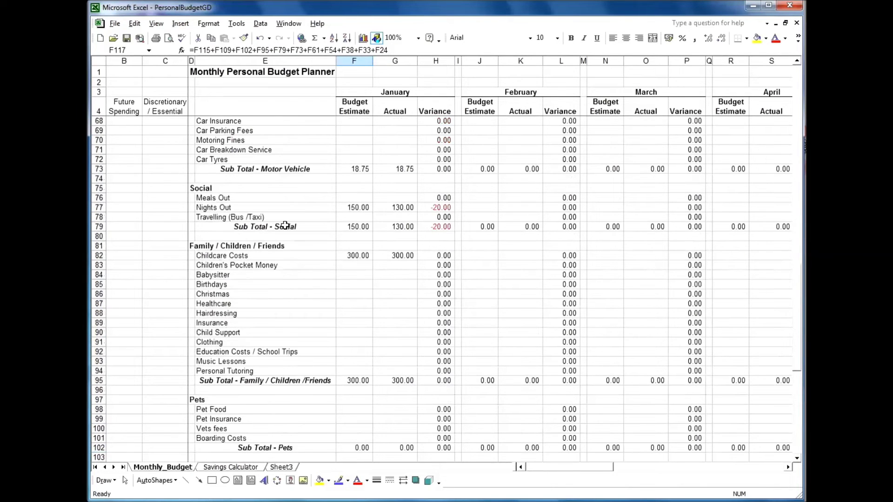
{"action": "scroll", "coordinate": [384, 293], "scroll_direction": "down", "scroll_amount": 10}
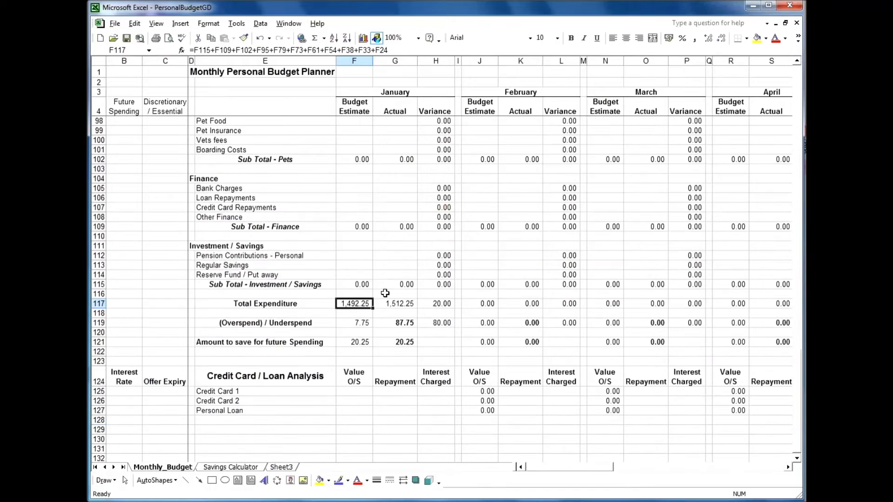
{"action": "scroll", "coordinate": [385, 293], "scroll_direction": "up", "scroll_amount": 20}
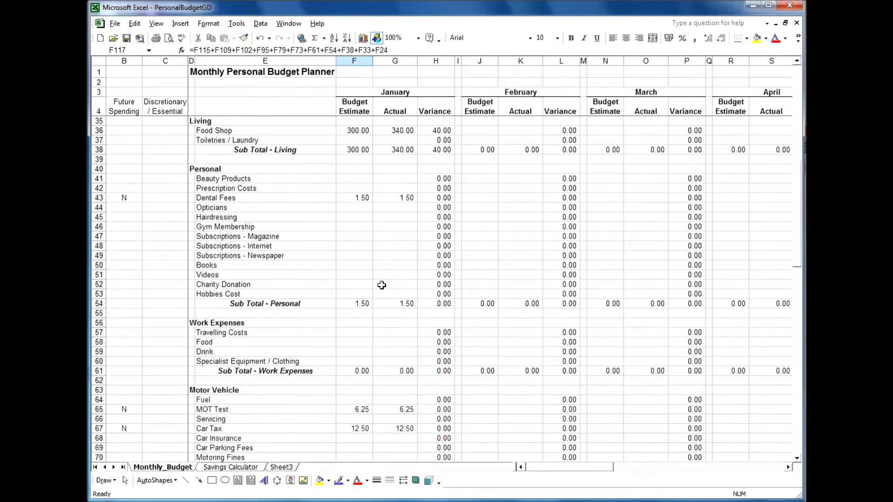
{"action": "scroll", "coordinate": [381, 285], "scroll_direction": "up", "scroll_amount": 10}
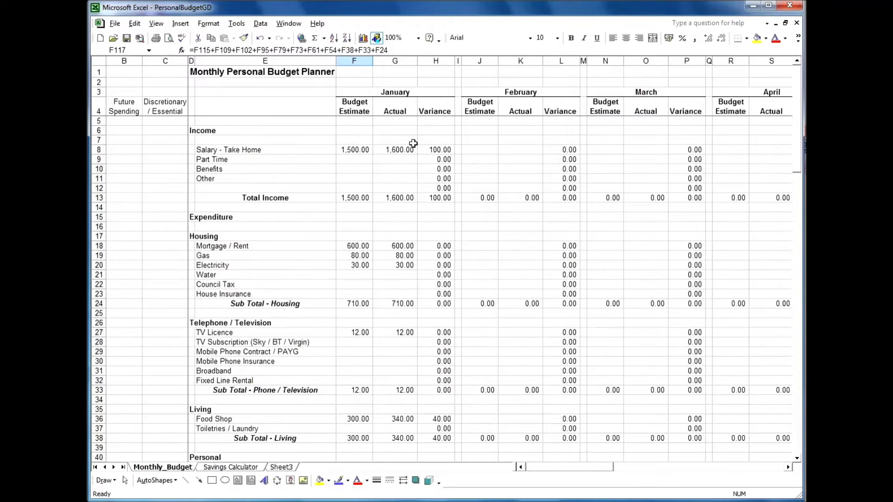
{"action": "scroll", "coordinate": [399, 315], "scroll_direction": "down", "scroll_amount": 20}
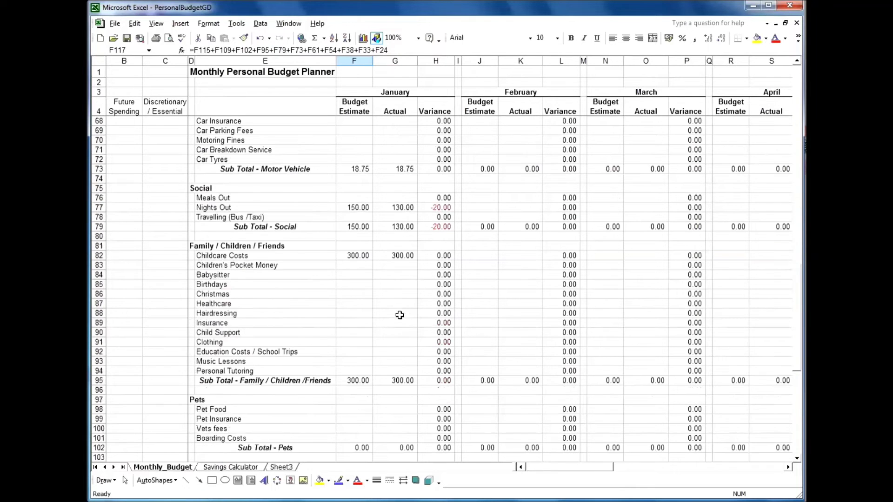
{"action": "scroll", "coordinate": [400, 315], "scroll_direction": "down", "scroll_amount": 11}
{"action": "scroll", "coordinate": [395, 309], "scroll_direction": "down", "scroll_amount": 1}
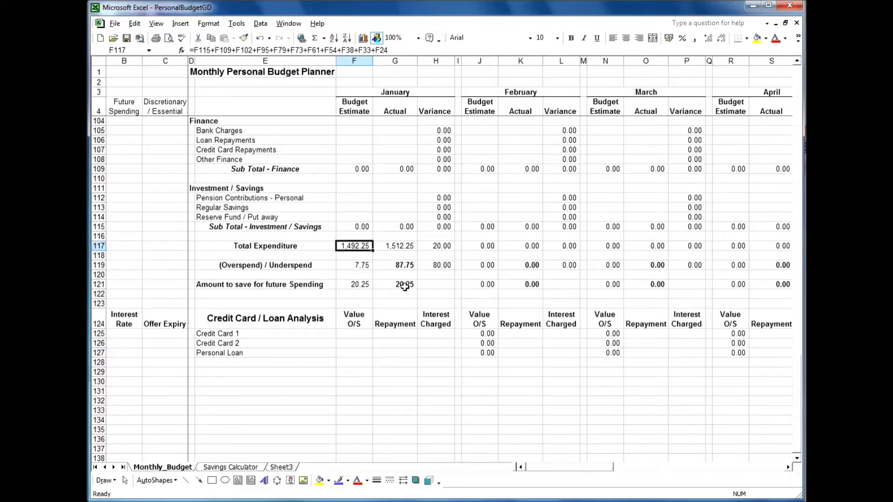
- Trace the January Amount to save for future Spending to the items marked N under Personal and Motor Vehicle
{"action": "scroll", "coordinate": [404, 284], "scroll_direction": "up", "scroll_amount": 17}
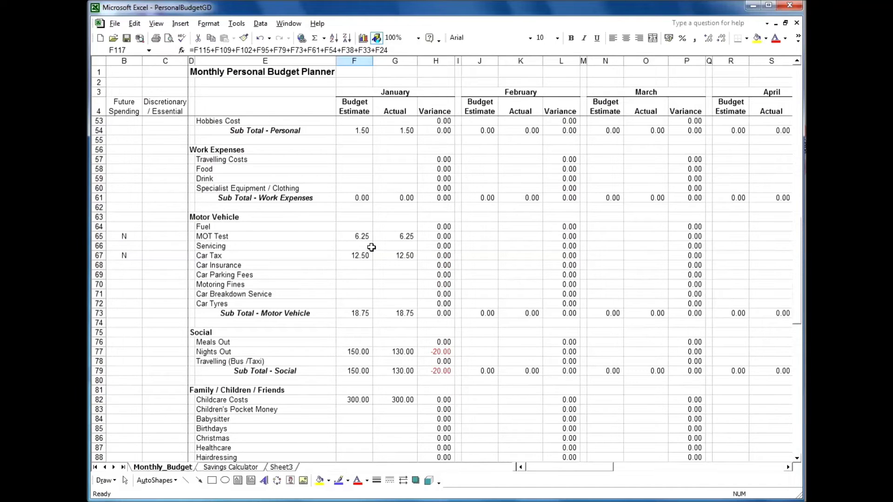
{"action": "scroll", "coordinate": [374, 244], "scroll_direction": "up", "scroll_amount": 6}
{"action": "scroll", "coordinate": [361, 326], "scroll_direction": "down", "scroll_amount": 16}
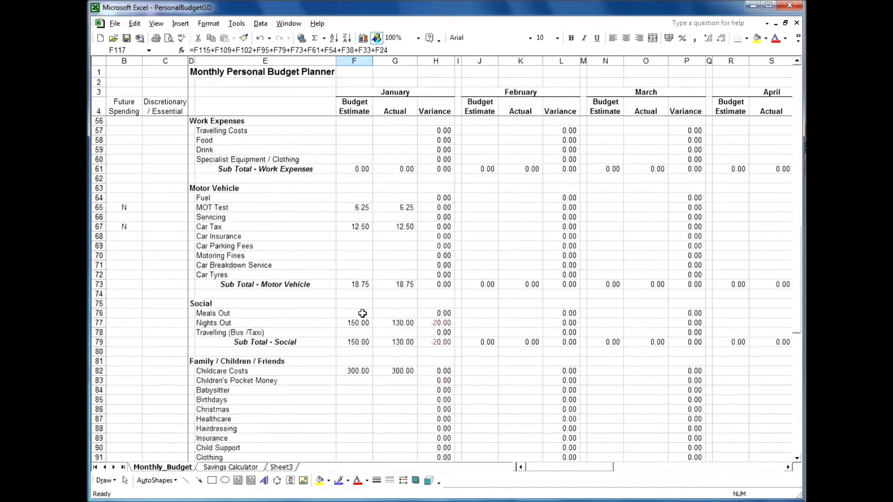
{"action": "scroll", "coordinate": [361, 326], "scroll_direction": "down", "scroll_amount": 6}
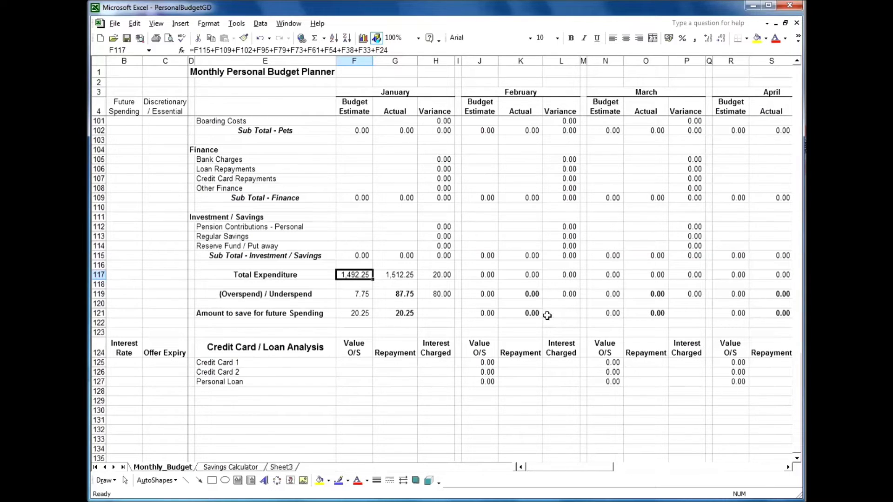
{"action": "scroll", "coordinate": [400, 249], "scroll_direction": "up", "scroll_amount": 3}
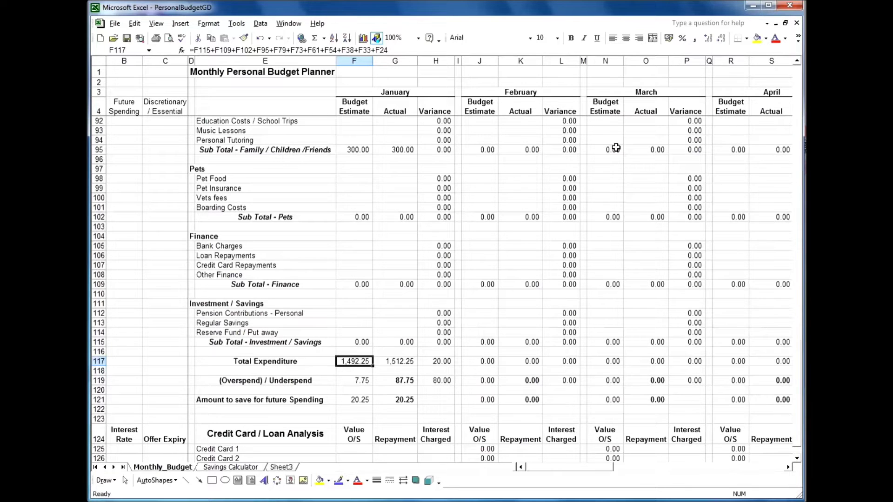
{"action": "scroll", "coordinate": [403, 194], "scroll_direction": "up", "scroll_amount": 4}
{"action": "scroll", "coordinate": [402, 195], "scroll_direction": "down", "scroll_amount": 5}
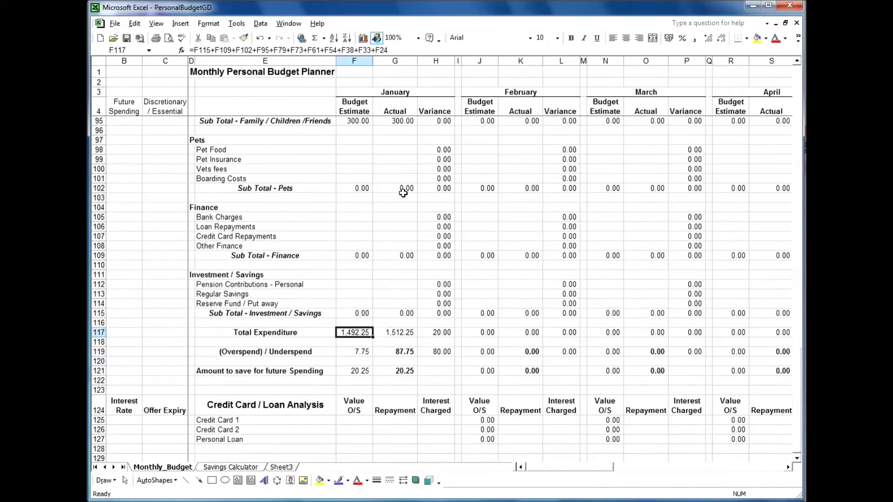
{"action": "scroll", "coordinate": [404, 192], "scroll_direction": "down", "scroll_amount": 3}
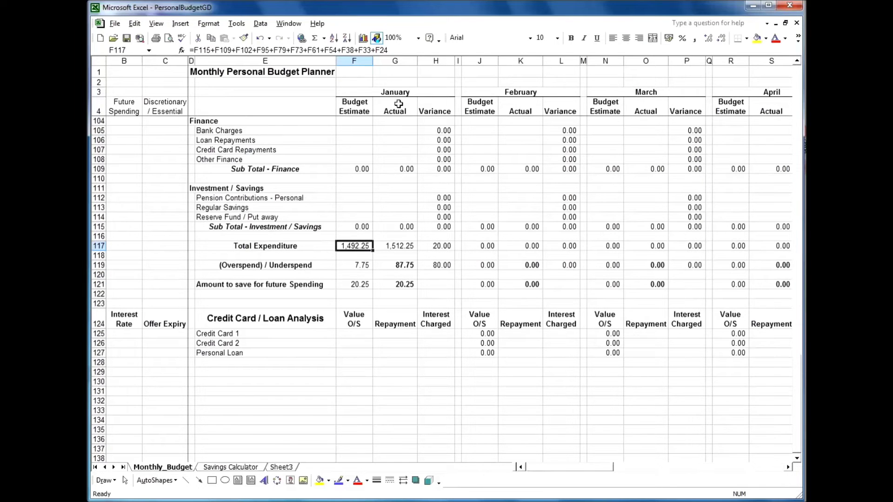
{"action": "scroll", "coordinate": [396, 200], "scroll_direction": "up", "scroll_amount": 15}
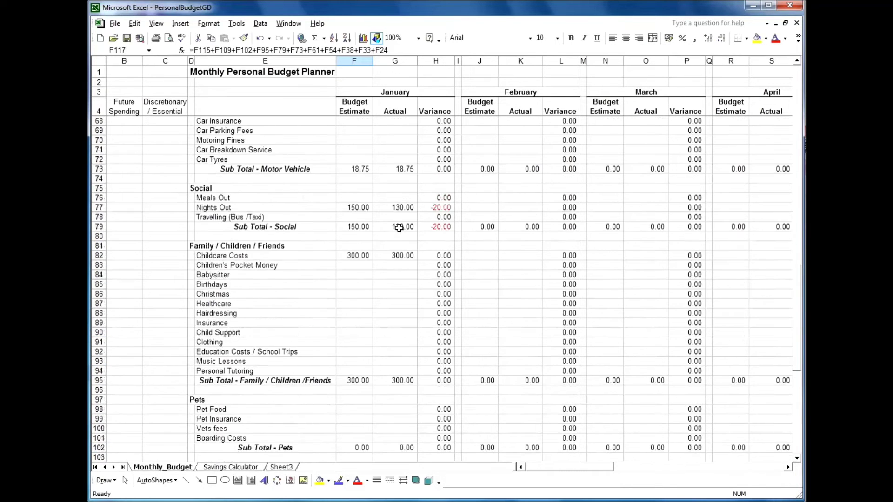
{"action": "scroll", "coordinate": [399, 228], "scroll_direction": "up", "scroll_amount": 3}
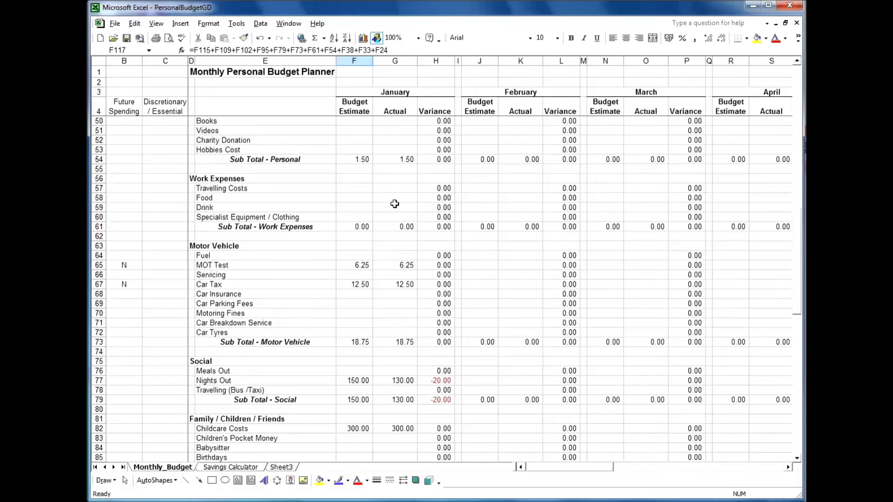
{"action": "scroll", "coordinate": [403, 243], "scroll_direction": "up", "scroll_amount": 7}
{"action": "scroll", "coordinate": [403, 246], "scroll_direction": "down", "scroll_amount": 5}
{"action": "scroll", "coordinate": [403, 246], "scroll_direction": "down", "scroll_amount": 19}
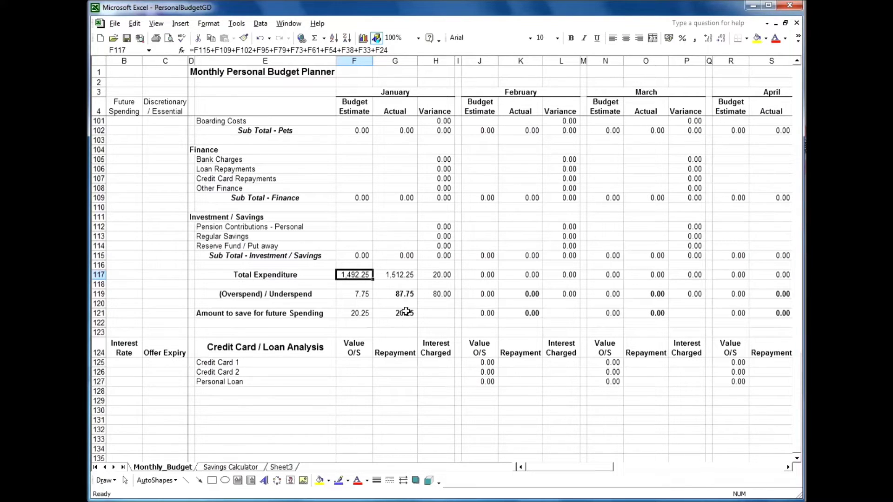
{"action": "scroll", "coordinate": [357, 338], "scroll_direction": "up", "scroll_amount": 9}
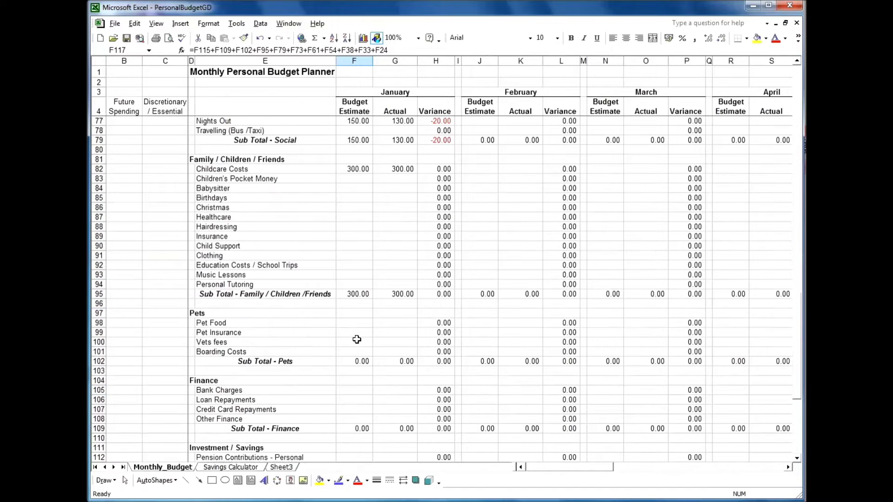
{"action": "scroll", "coordinate": [360, 337], "scroll_direction": "down", "scroll_amount": 8}
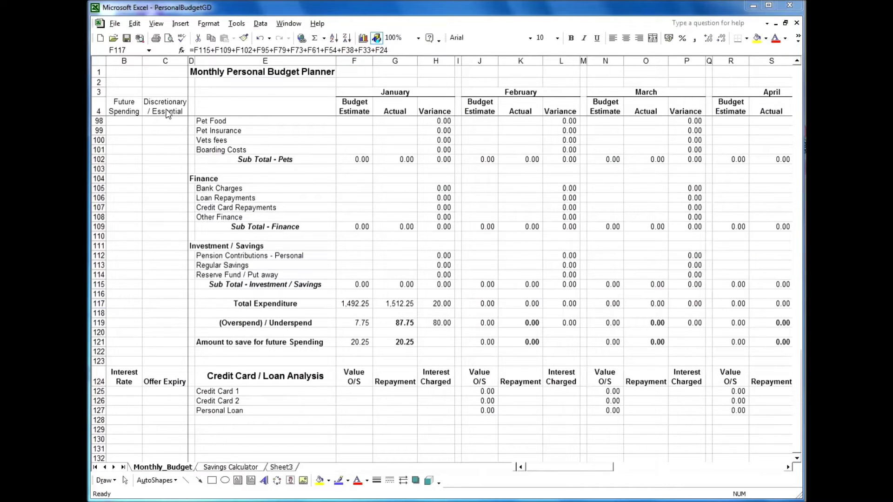
- Examine the Discretionary / Essential column alongside the Income, Housing and Telephone / Television items
{"action": "scroll", "coordinate": [170, 119], "scroll_direction": "up", "scroll_amount": 12}
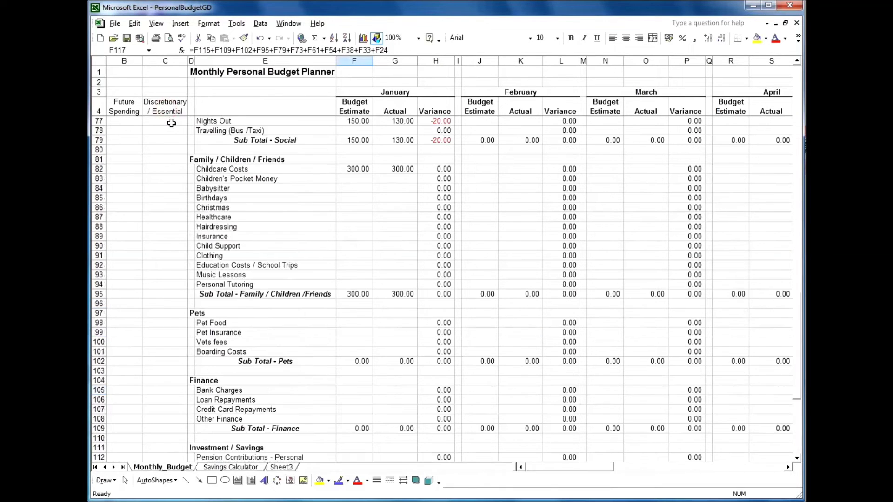
{"action": "scroll", "coordinate": [171, 122], "scroll_direction": "up", "scroll_amount": 19}
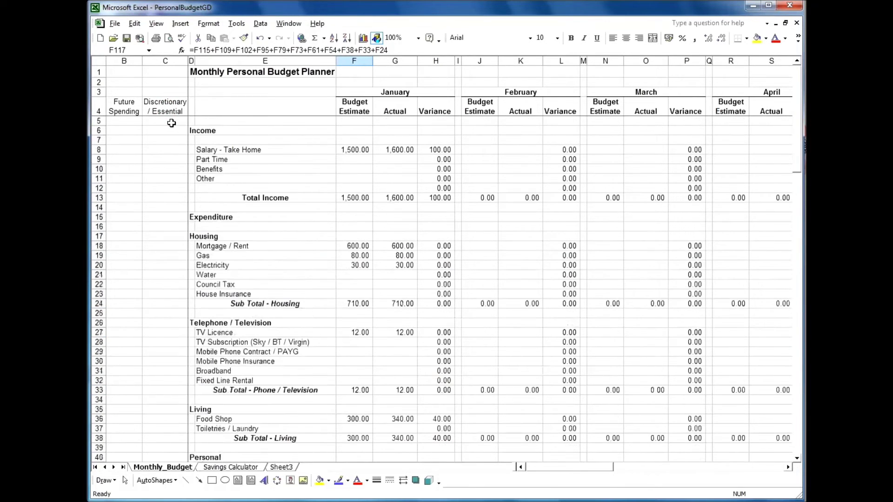
{"action": "scroll", "coordinate": [150, 152], "scroll_direction": "down", "scroll_amount": 3}
{"action": "scroll", "coordinate": [150, 153], "scroll_direction": "up", "scroll_amount": 3}
{"action": "left_click", "coordinate": [165, 151]}
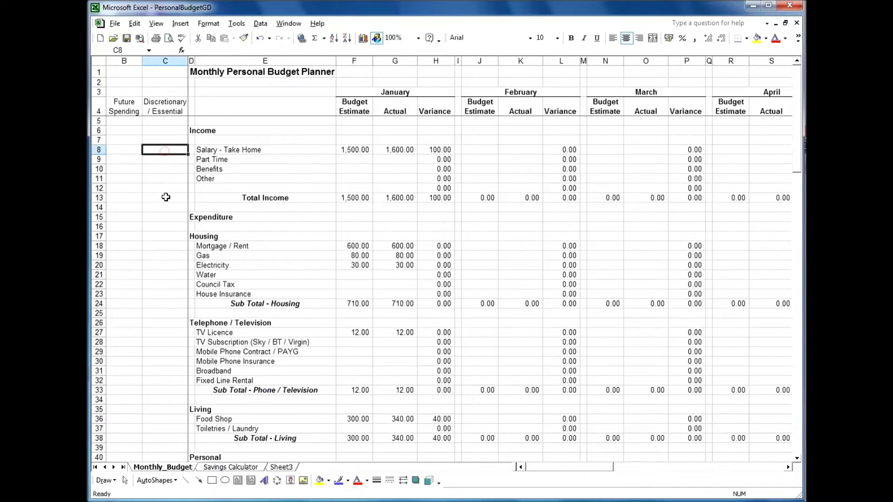
{"action": "left_click", "coordinate": [164, 247]}
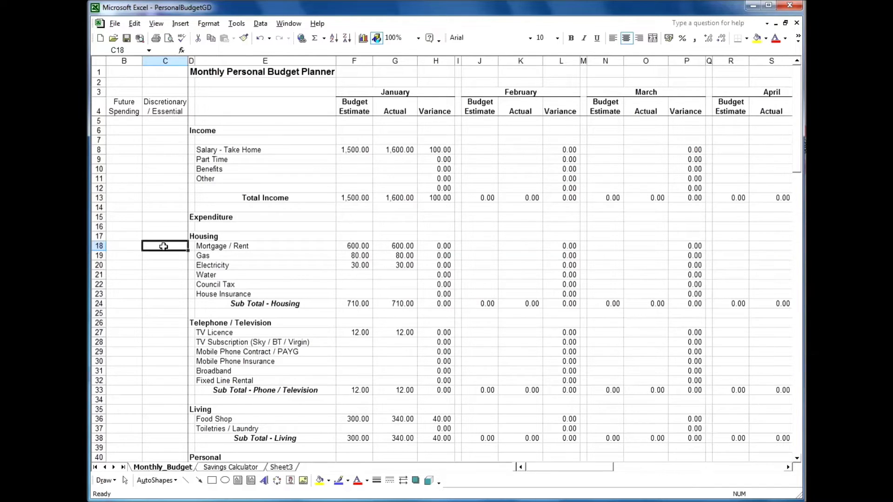
{"action": "key", "text": "Down"}
{"action": "key", "text": "Down"}
{"action": "key", "text": "Down"}
{"action": "key", "text": "Down"}
{"action": "key", "text": "Down"}
{"action": "key", "text": "Down"}
{"action": "key", "text": "Down"}
{"action": "key", "text": "Down"}
{"action": "key", "text": "Down"}
{"action": "key", "text": "Down"}
{"action": "key", "text": "Down"}
{"action": "key", "text": "Down"}
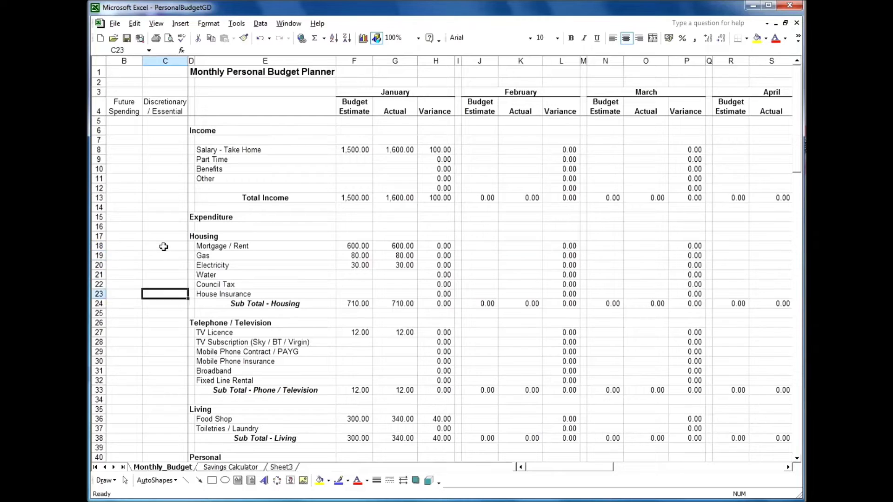
{"action": "key", "text": "Down"}
- Mark the TV Subscription (Sky / BT / Virgin) row as D in the Discretionary / Essential column
{"action": "key", "text": "Up"}
{"action": "key", "text": "Up"}
{"action": "key", "text": "Up"}
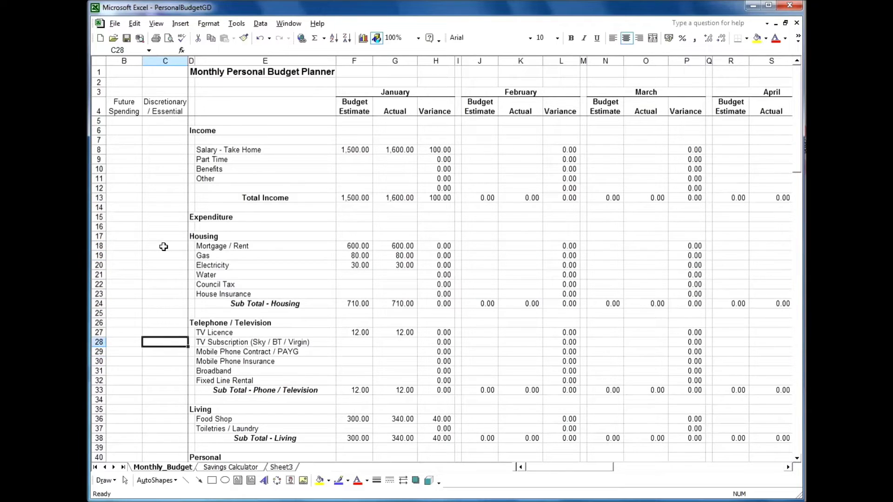
{"action": "key", "text": "Up"}
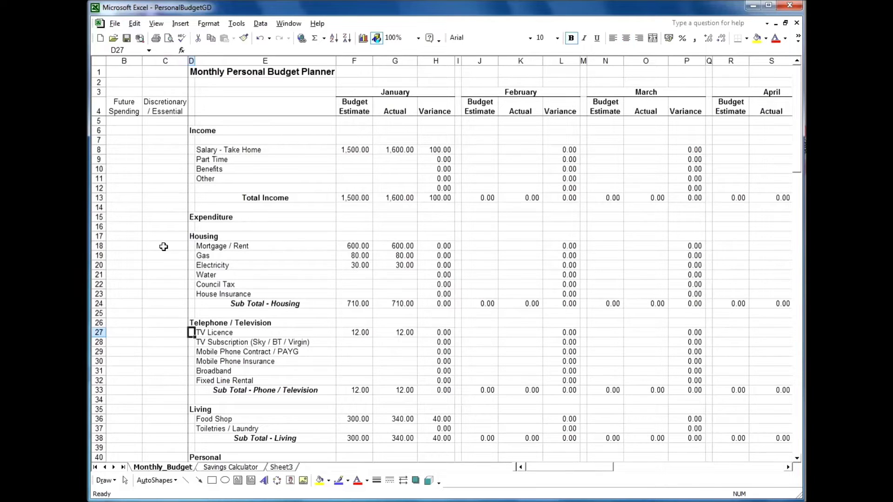
{"action": "key", "text": "Down"}
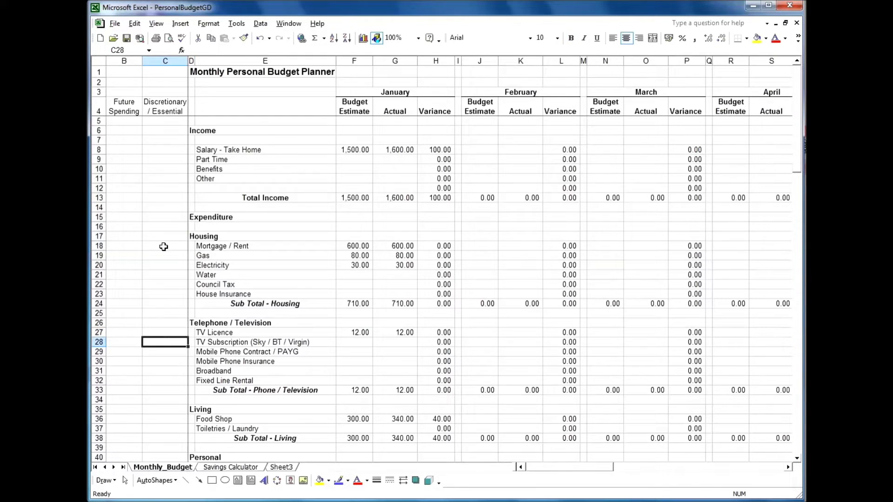
{"action": "type", "text": "D"}
{"action": "key", "text": "Return"}
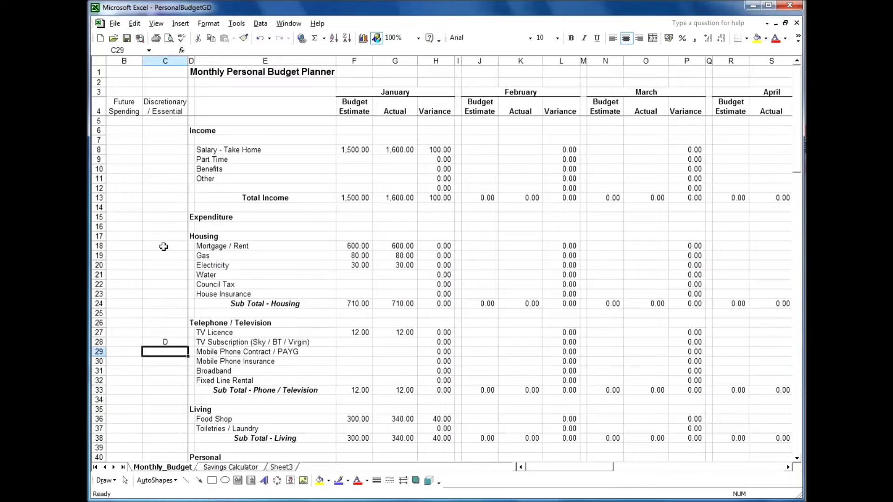
- Mark the Mobile Phone Contract / PAYG row as E in the Discretionary / Essential column
{"action": "key", "text": "Up"}
{"action": "key", "text": "Down"}
{"action": "type", "text": "E"}
{"action": "key", "text": "Return"}
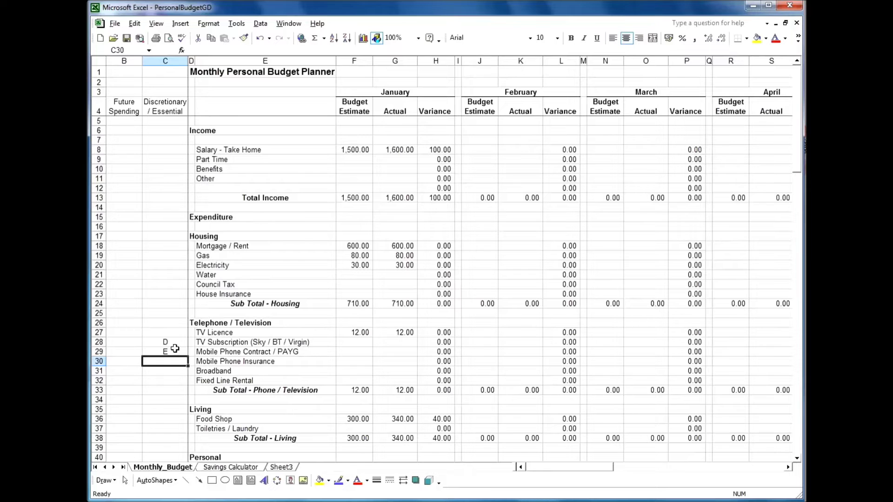
- Examine which Housing, Living, Personal and Work Expenses items still need a Discretionary / Essential classification
{"action": "scroll", "coordinate": [174, 361], "scroll_direction": "down", "scroll_amount": 2}
{"action": "scroll", "coordinate": [174, 361], "scroll_direction": "down", "scroll_amount": 1}
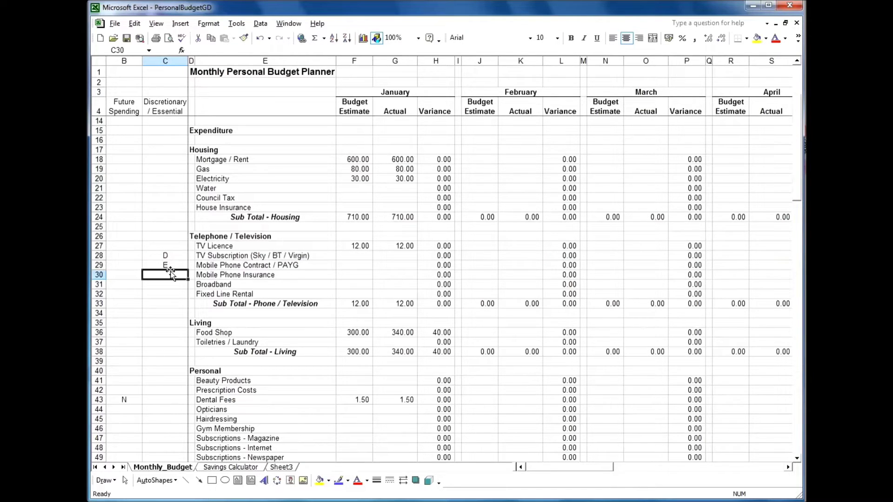
{"action": "scroll", "coordinate": [171, 274], "scroll_direction": "up", "scroll_amount": 3}
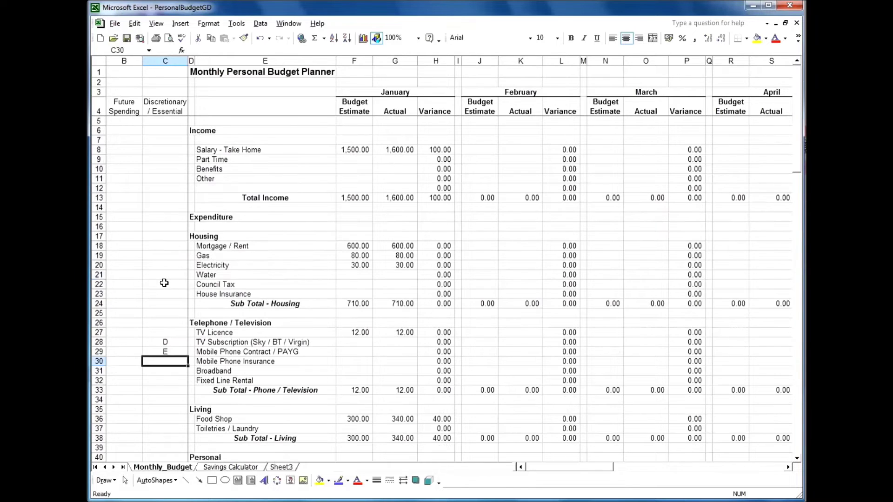
{"action": "left_click", "coordinate": [165, 244]}
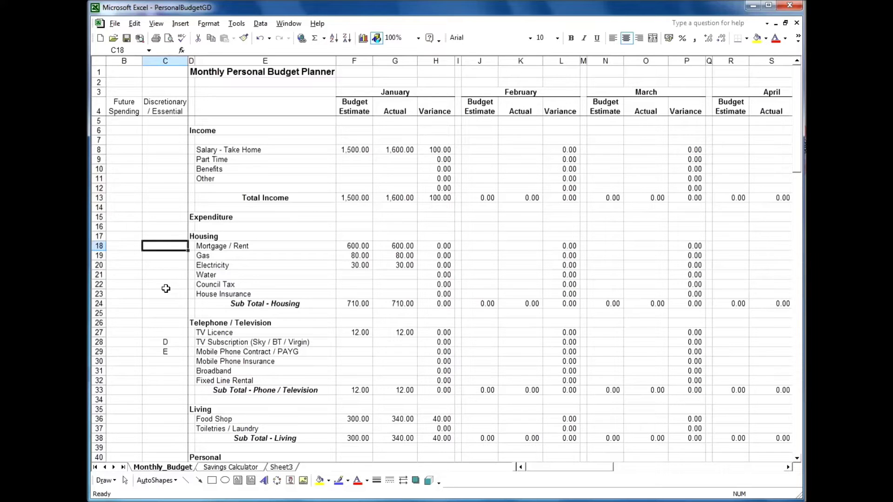
{"action": "scroll", "coordinate": [166, 289], "scroll_direction": "down", "scroll_amount": 1}
{"action": "scroll", "coordinate": [166, 289], "scroll_direction": "down", "scroll_amount": 11}
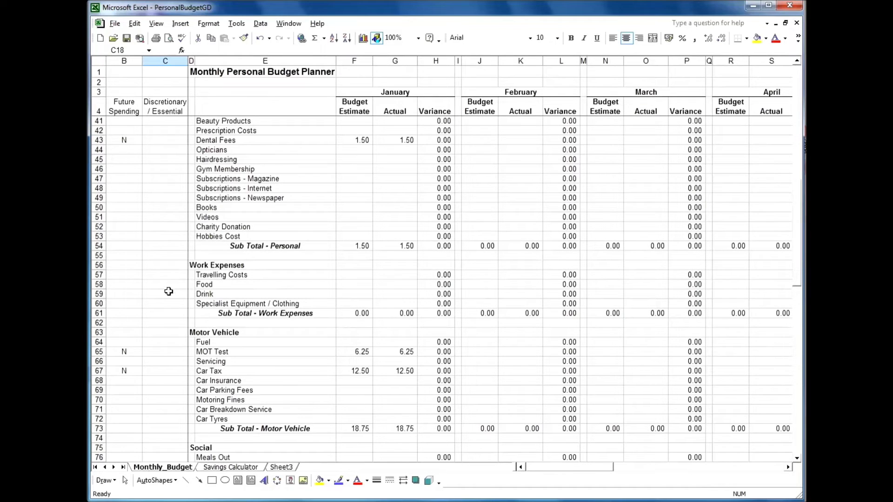
{"action": "scroll", "coordinate": [168, 296], "scroll_direction": "up", "scroll_amount": 7}
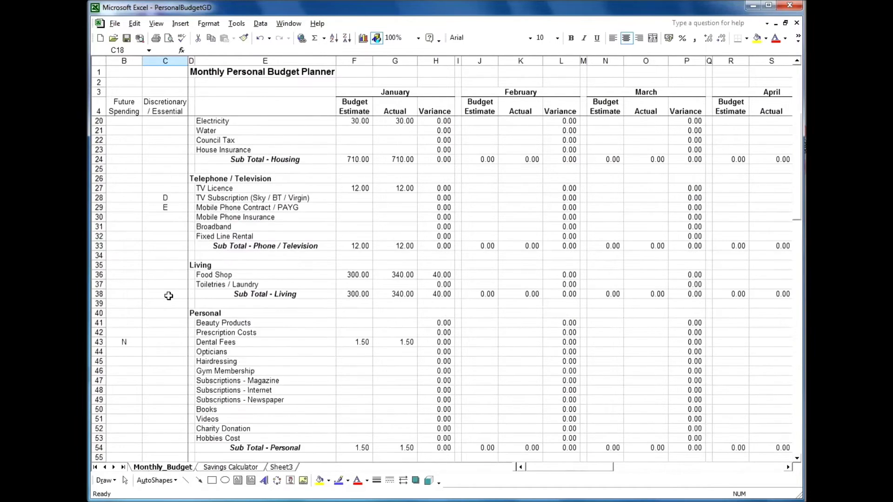
{"action": "scroll", "coordinate": [168, 296], "scroll_direction": "up", "scroll_amount": 2}
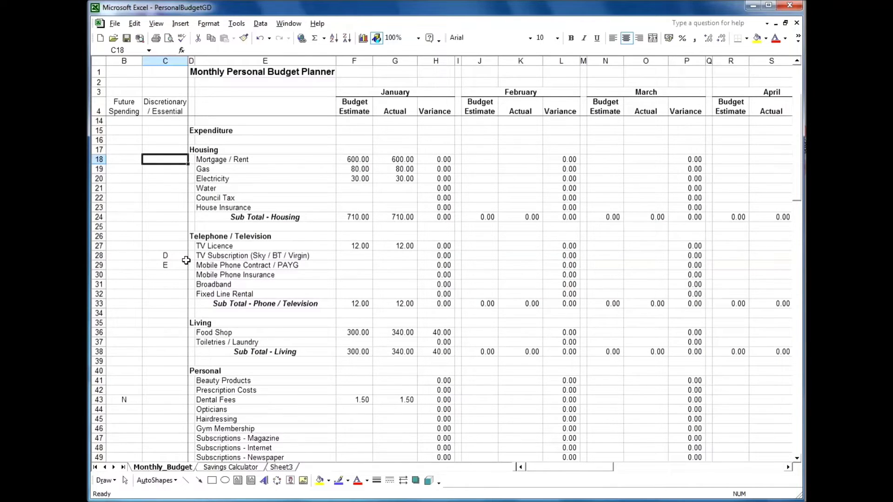
- Mark the Subscriptions - Magazine row under Personal as D in the Discretionary / Essential column
{"action": "scroll", "coordinate": [343, 268], "scroll_direction": "down", "scroll_amount": 1}
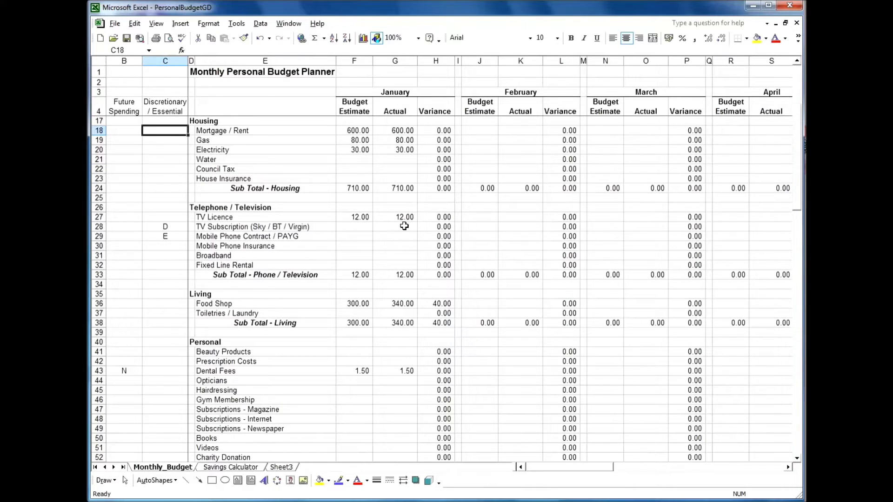
{"action": "scroll", "coordinate": [291, 353], "scroll_direction": "down", "scroll_amount": 3}
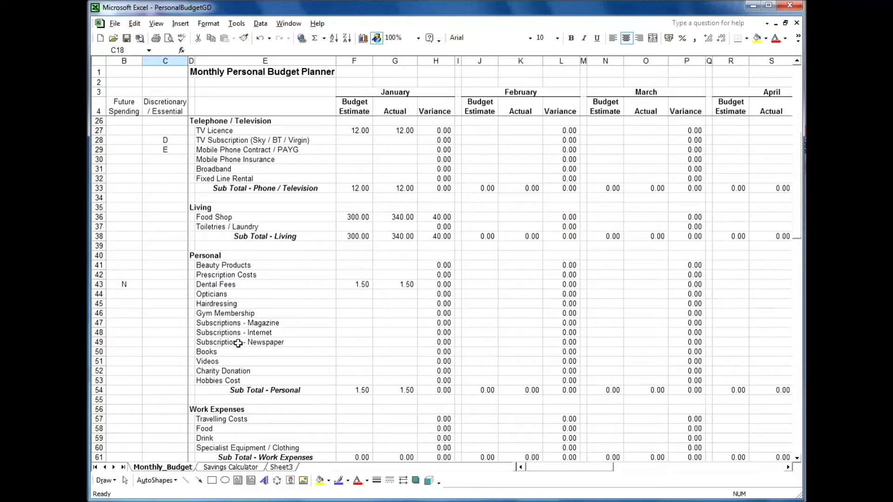
{"action": "left_click", "coordinate": [169, 322]}
{"action": "type", "text": "D"}
{"action": "key", "text": "Return"}
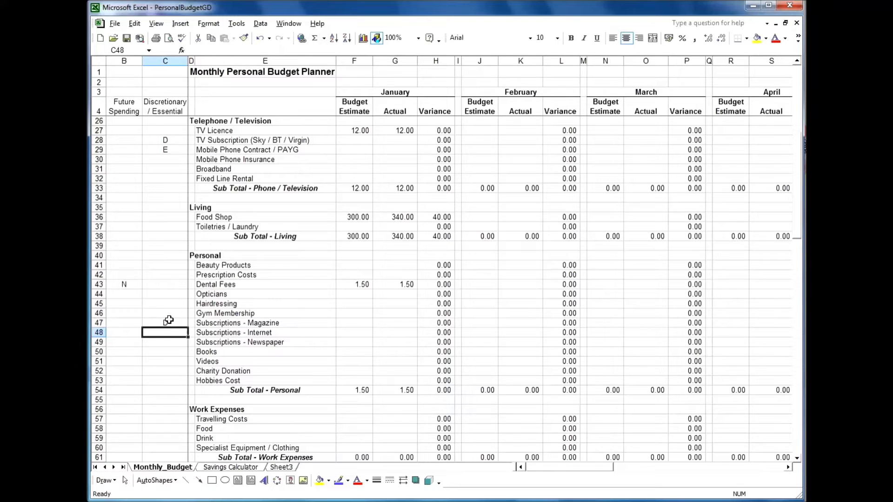
- Look through the remaining expense categories down to Investment / Savings and return to the Housing items
{"action": "scroll", "coordinate": [159, 379], "scroll_direction": "down", "scroll_amount": 2}
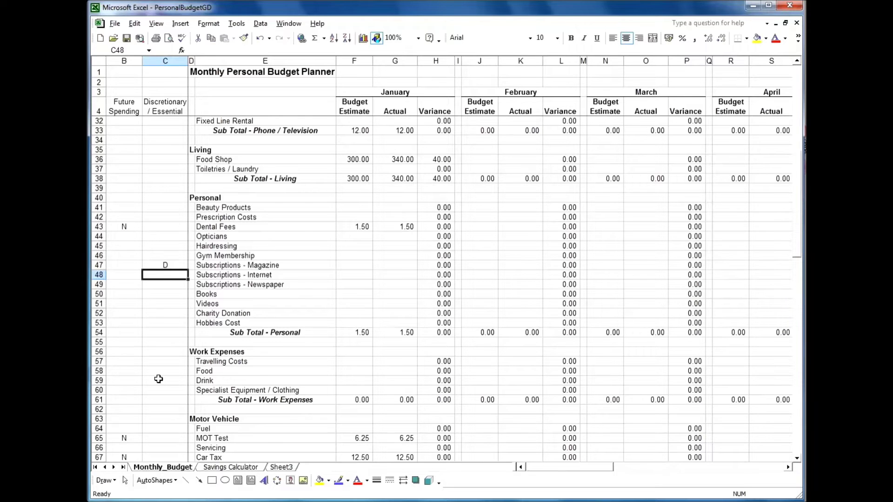
{"action": "scroll", "coordinate": [159, 379], "scroll_direction": "down", "scroll_amount": 4}
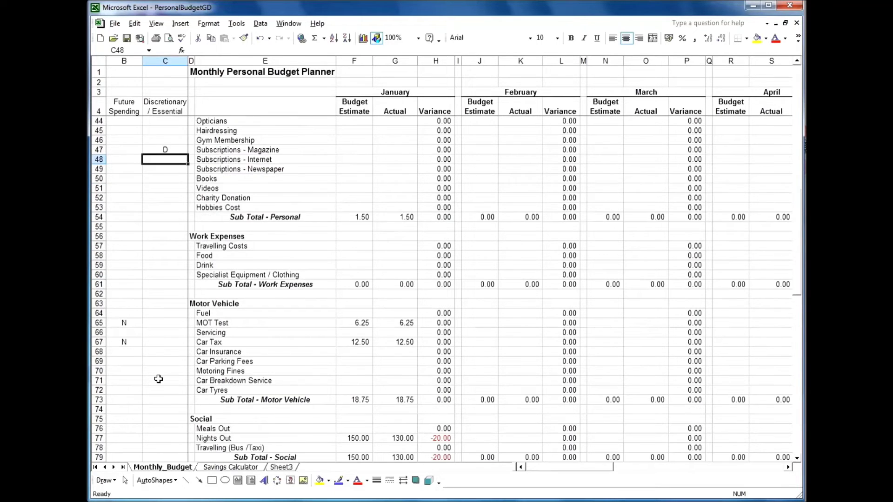
{"action": "scroll", "coordinate": [158, 379], "scroll_direction": "down", "scroll_amount": 2}
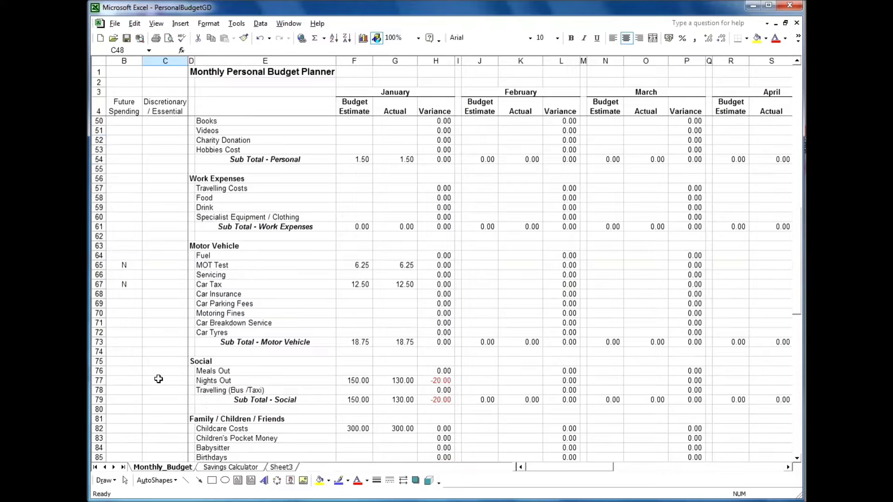
{"action": "scroll", "coordinate": [158, 379], "scroll_direction": "down", "scroll_amount": 10}
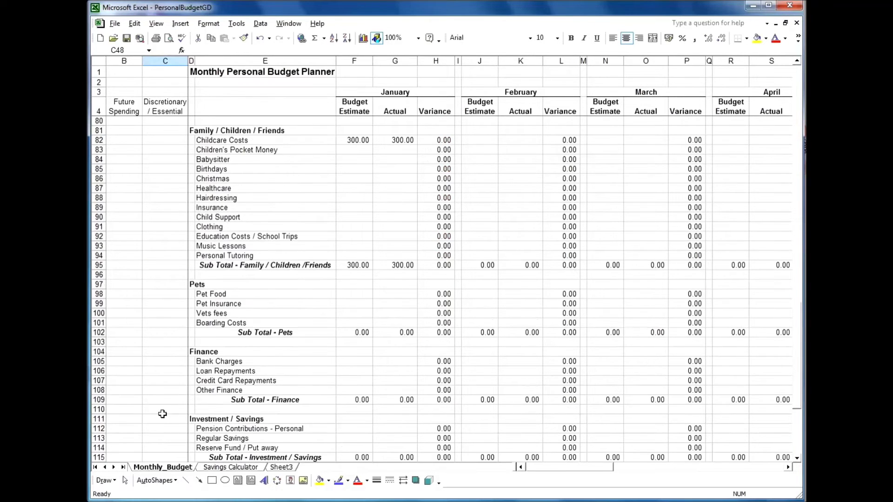
{"action": "scroll", "coordinate": [159, 414], "scroll_direction": "down", "scroll_amount": 2}
{"action": "scroll", "coordinate": [162, 411], "scroll_direction": "up", "scroll_amount": 8}
{"action": "scroll", "coordinate": [162, 411], "scroll_direction": "up", "scroll_amount": 16}
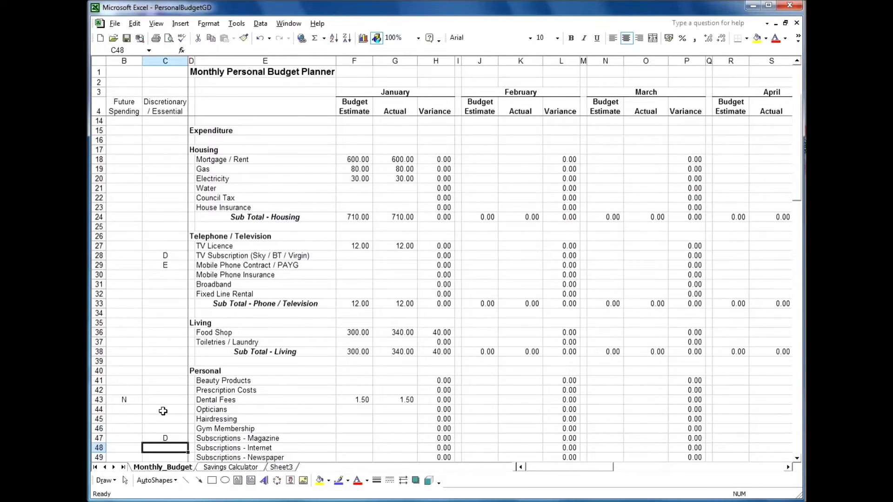
{"action": "scroll", "coordinate": [163, 411], "scroll_direction": "up", "scroll_amount": 3}
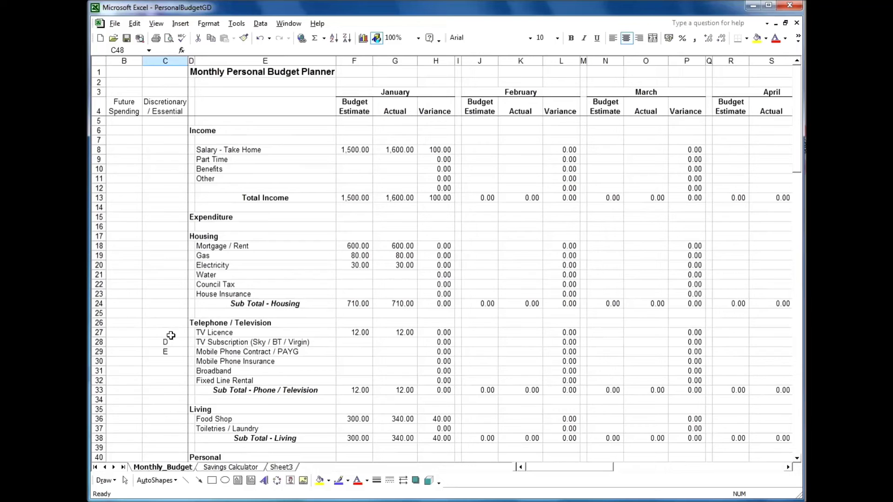
- Mark the Mortgage / Rent, Gas and Electricity rows as E in the Discretionary / Essential column
{"action": "left_click", "coordinate": [168, 245]}
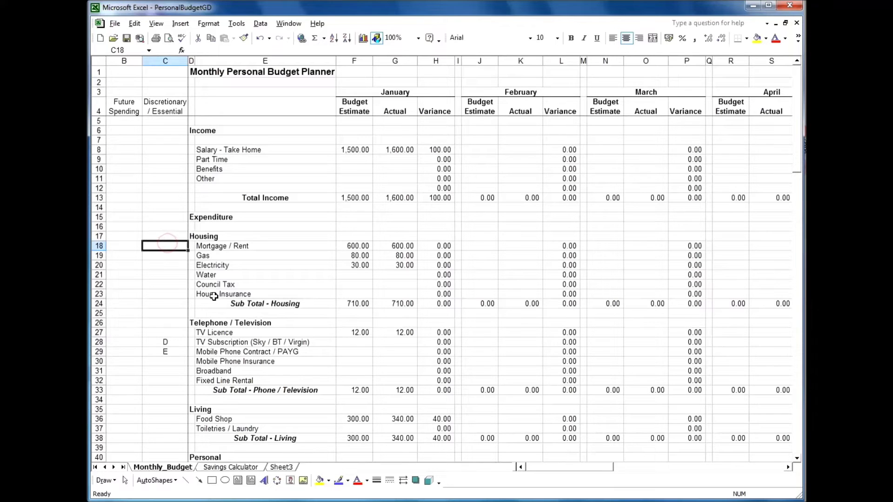
{"action": "type", "text": "E"}
{"action": "key", "text": "Return"}
{"action": "type", "text": "E"}
{"action": "key", "text": "Return"}
{"action": "type", "text": "E"}
{"action": "key", "text": "Return"}
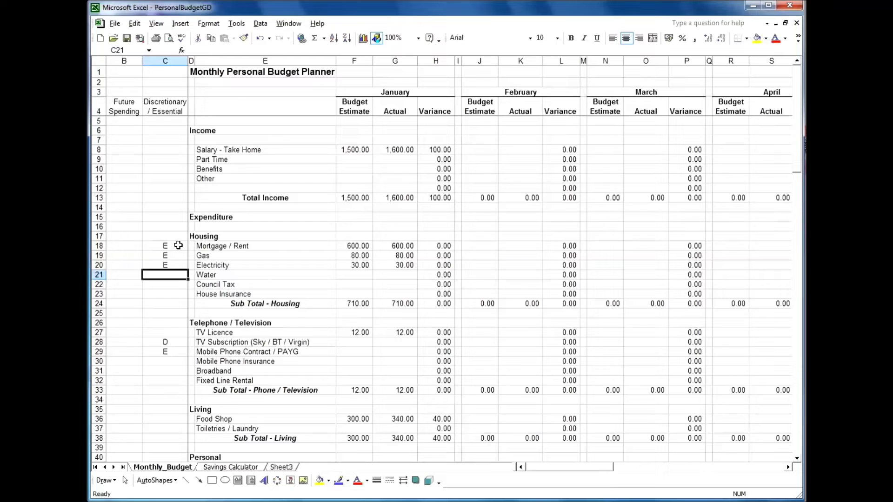
- Look through the expenditure categories and examine the Credit Card / Loan Analysis section beneath the totals
{"action": "left_click", "coordinate": [282, 247]}
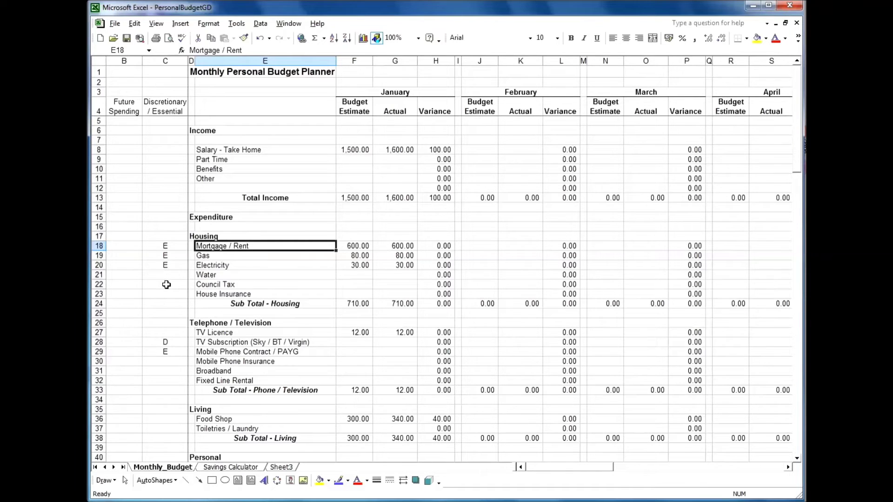
{"action": "scroll", "coordinate": [166, 285], "scroll_direction": "down", "scroll_amount": 6}
{"action": "scroll", "coordinate": [170, 298], "scroll_direction": "down", "scroll_amount": 15}
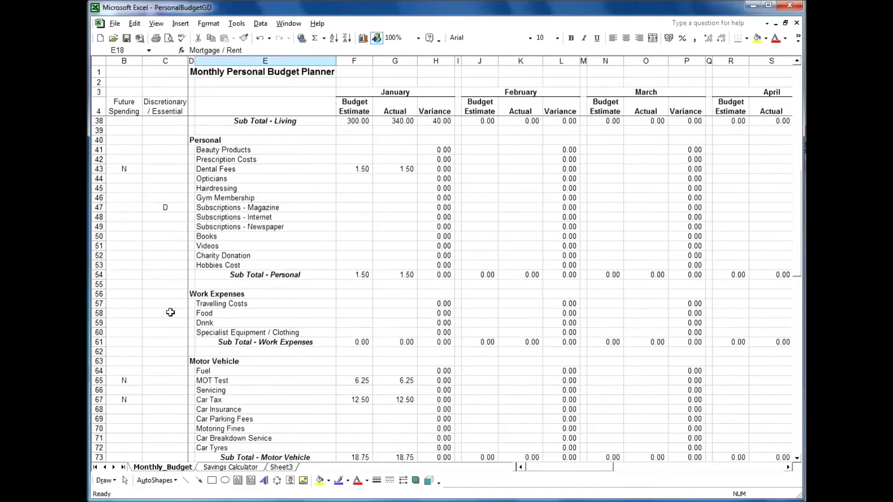
{"action": "scroll", "coordinate": [168, 341], "scroll_direction": "down", "scroll_amount": 6}
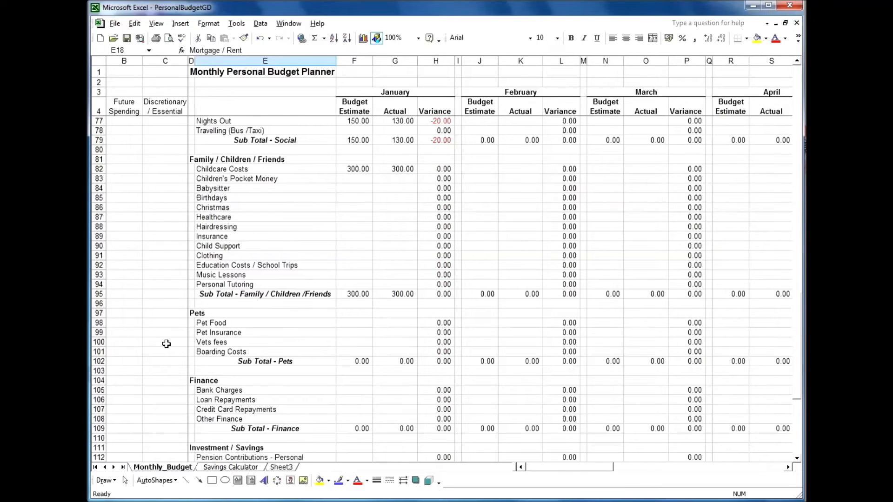
{"action": "scroll", "coordinate": [166, 347], "scroll_direction": "down", "scroll_amount": 3}
{"action": "scroll", "coordinate": [158, 367], "scroll_direction": "up", "scroll_amount": 12}
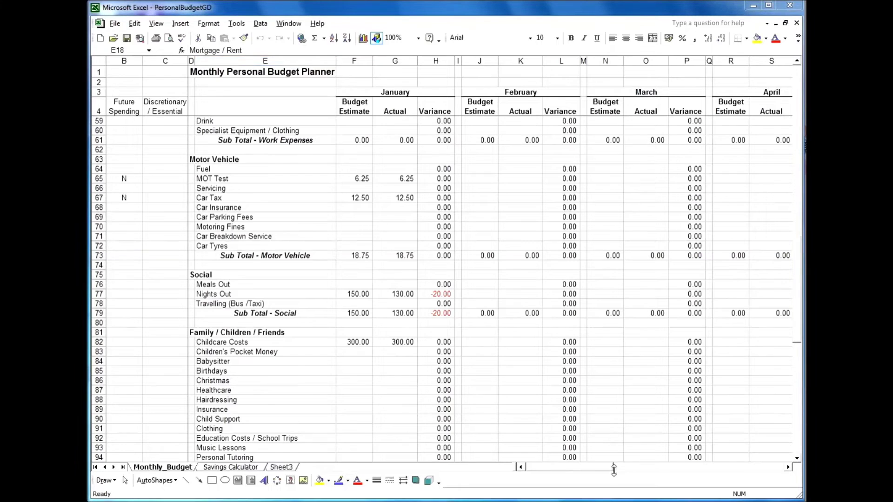
{"action": "scroll", "coordinate": [278, 361], "scroll_direction": "down", "scroll_amount": 15}
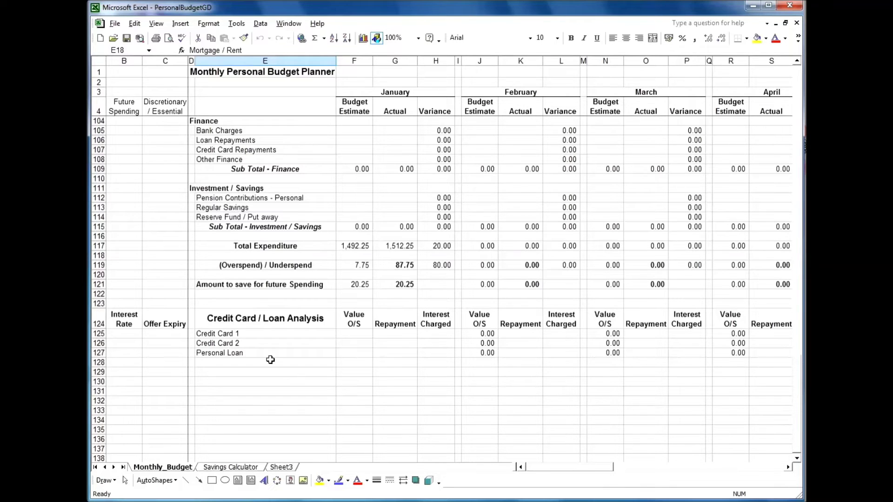
{"action": "left_click", "coordinate": [269, 322]}
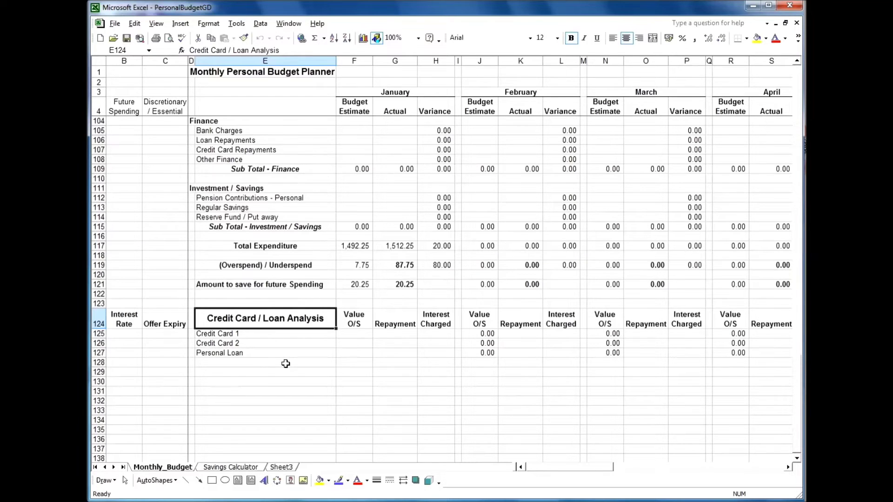
{"action": "scroll", "coordinate": [286, 364], "scroll_direction": "up", "scroll_amount": 1}
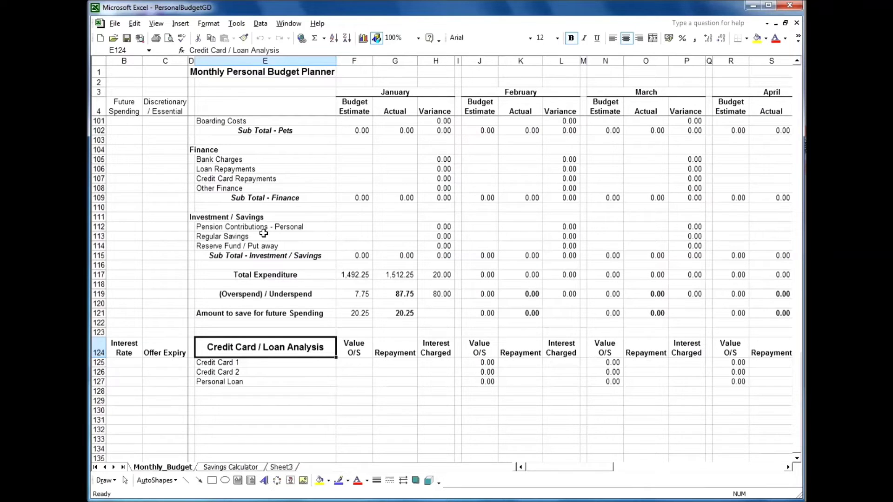
{"action": "scroll", "coordinate": [284, 391], "scroll_direction": "down", "scroll_amount": 1}
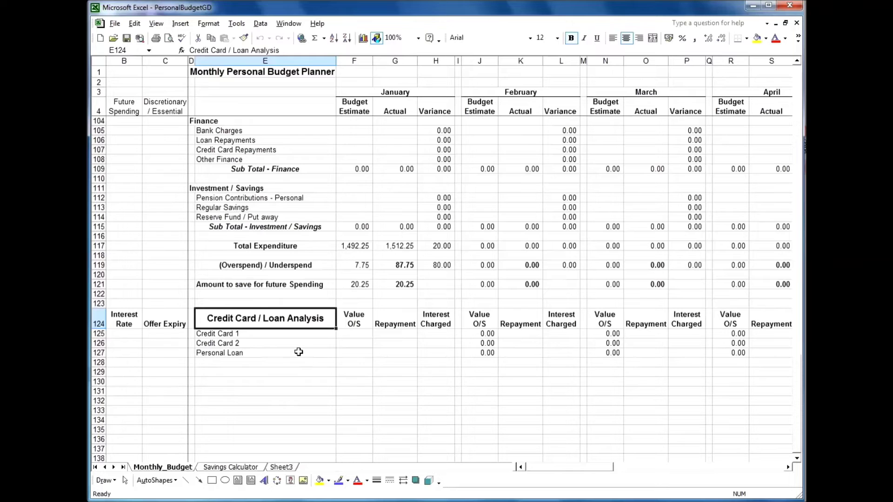
{"action": "left_click", "coordinate": [318, 372]}
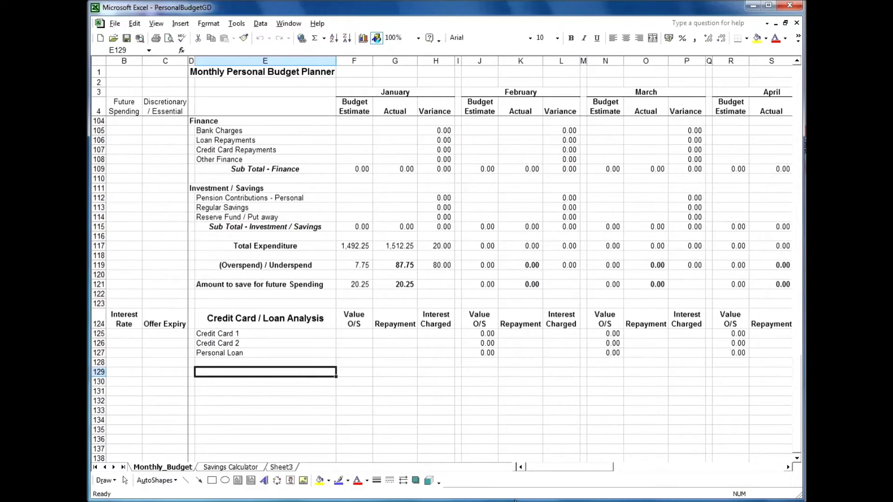
{"action": "key", "text": "Down"}
{"action": "key", "text": "Down"}
{"action": "key", "text": "Down"}
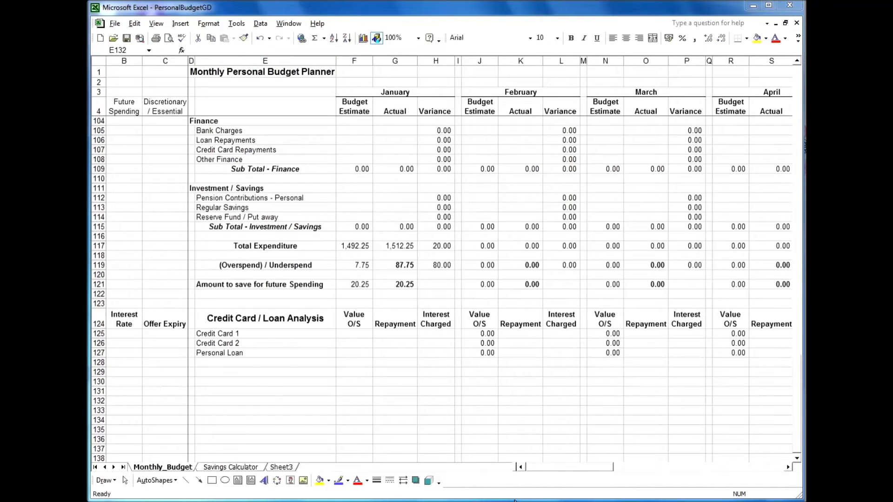
- Set the January Value O/S for Credit Card 1 to 2000 in the Credit Card / Loan Analysis
{"action": "left_click", "coordinate": [358, 333]}
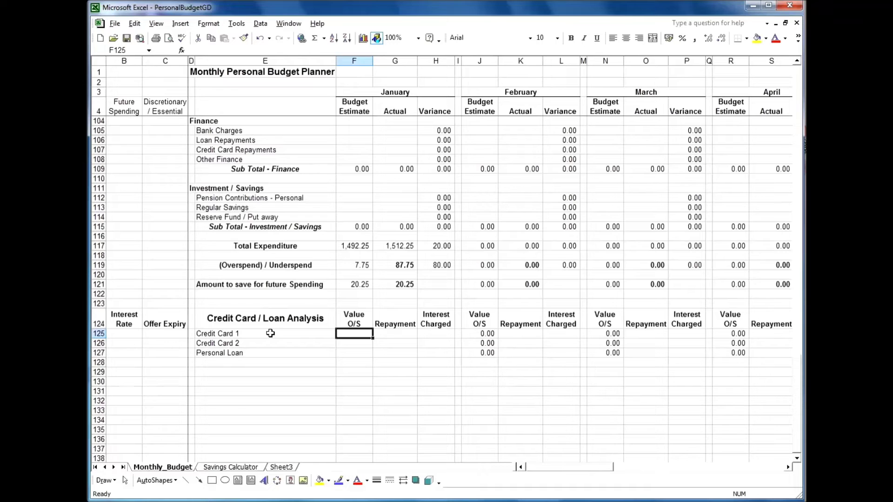
{"action": "left_click", "coordinate": [346, 334]}
{"action": "type", "text": "2000"}
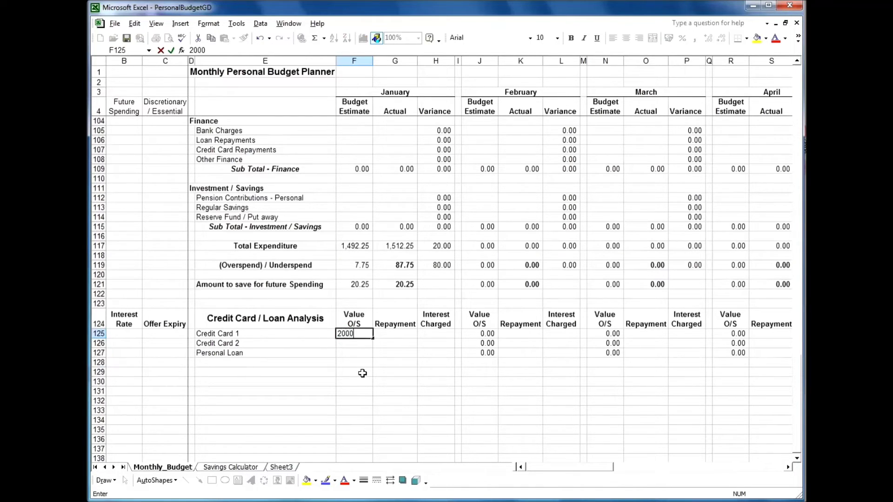
{"action": "key", "text": "Return"}
{"action": "key", "text": "Up"}
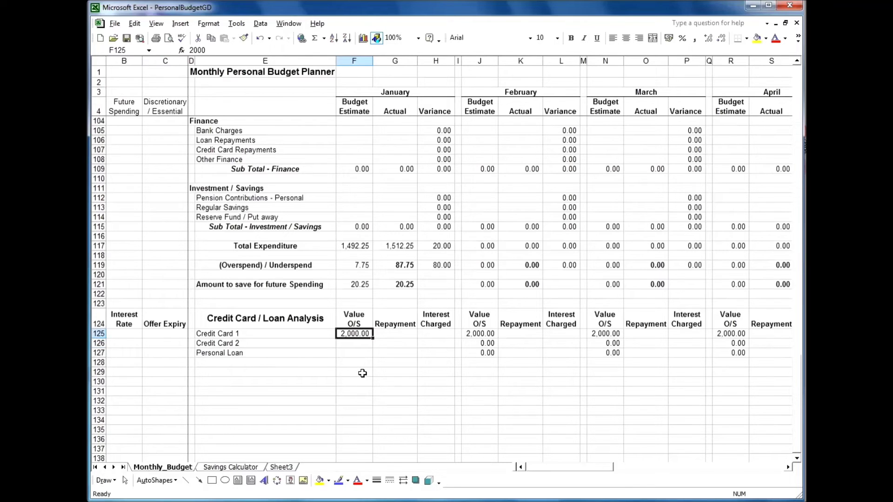
- Set the Interest Rate for Credit Card 1 to 20%
{"action": "key", "text": "Right"}
{"action": "key", "text": "Left"}
{"action": "key", "text": "Left"}
{"action": "key", "text": "Left"}
{"action": "key", "text": "Left"}
{"action": "key", "text": "Left"}
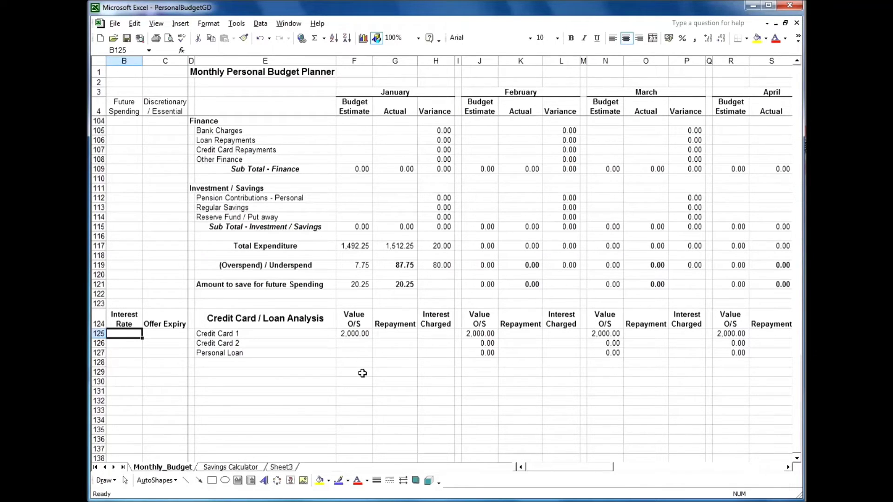
{"action": "type", "text": "20%"}
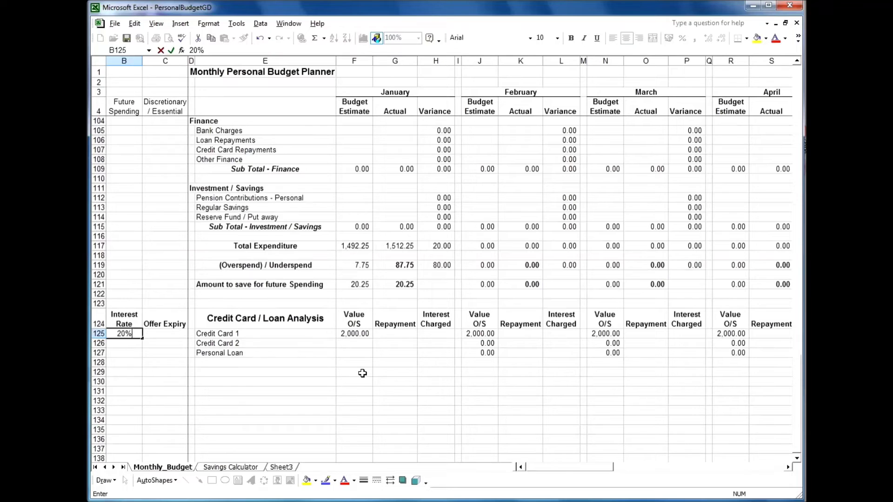
{"action": "key", "text": "Return"}
{"action": "key", "text": "Up"}
- Set the January Repayment for Credit Card 1 to -60 in the Credit Card / Loan Analysis
{"action": "key", "text": "Right"}
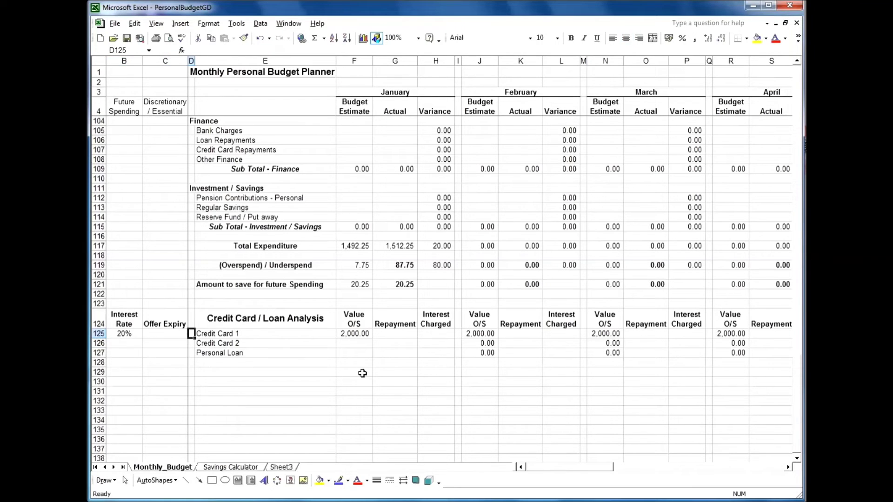
{"action": "key", "text": "Left"}
{"action": "key", "text": "Right"}
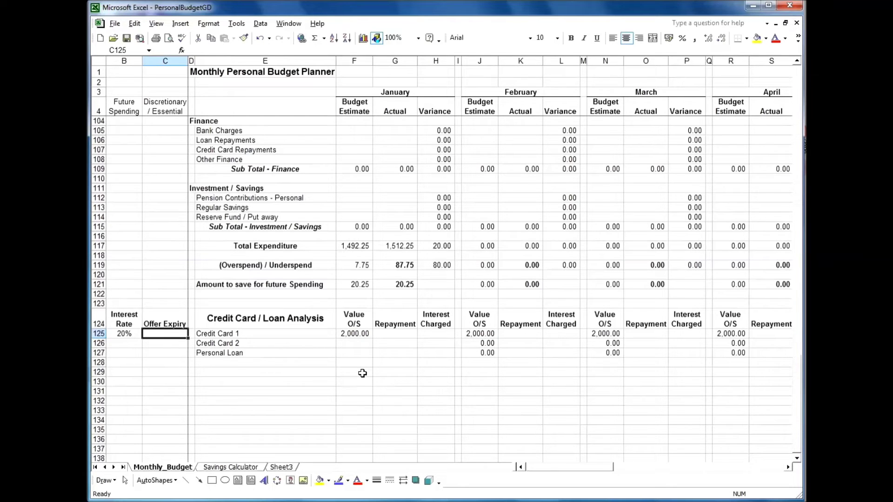
{"action": "key", "text": "Right"}
{"action": "key", "text": "Right"}
{"action": "key", "text": "Right"}
{"action": "key", "text": "Right"}
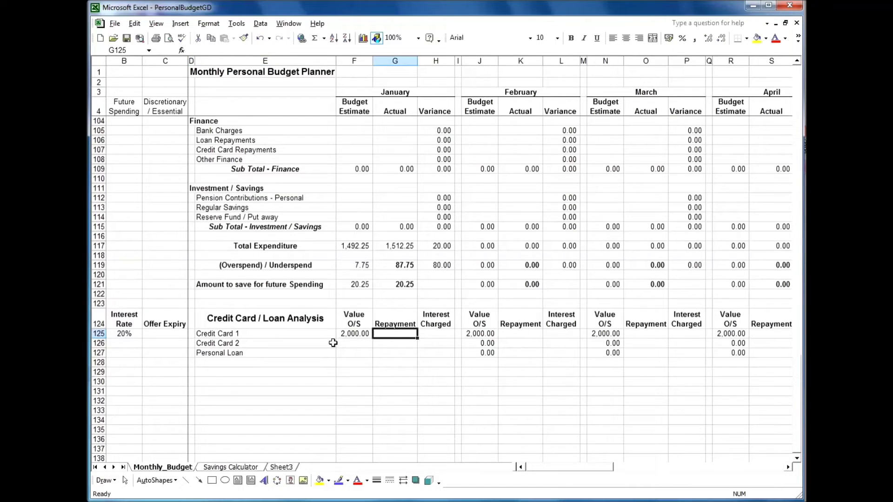
{"action": "left_click", "coordinate": [345, 333]}
{"action": "left_click", "coordinate": [403, 334]}
{"action": "type", "text": "60"}
{"action": "key", "text": "Return"}
{"action": "key", "text": "Up"}
{"action": "type", "text": "-60"}
{"action": "key", "text": "Return"}
{"action": "key", "text": "Up"}
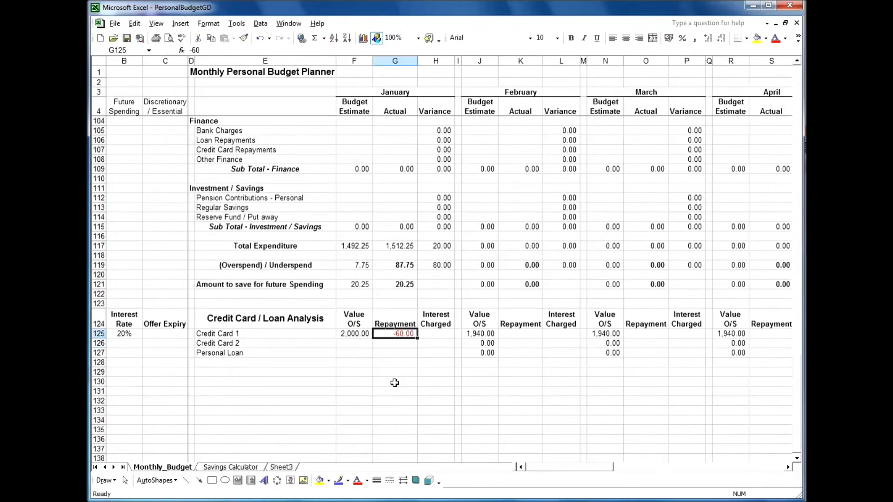
- Set the January Interest Charged for Credit Card 1 to 33.33
{"action": "key", "text": "Right"}
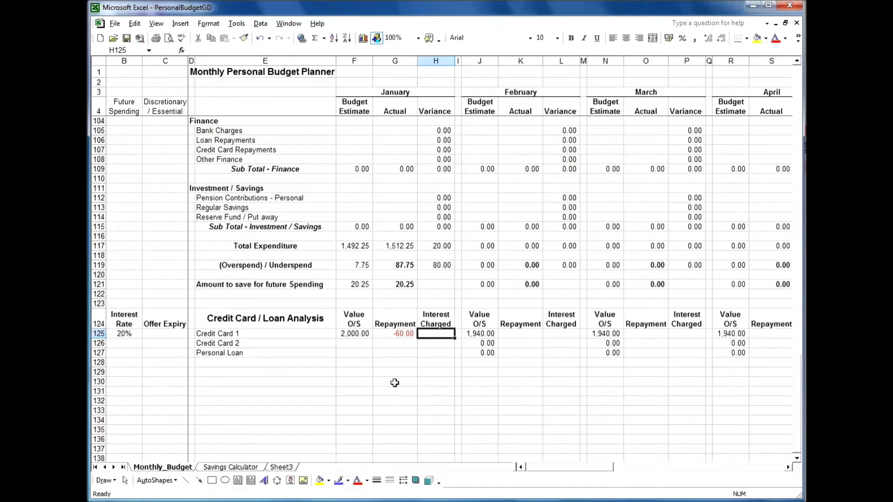
{"action": "type", "text": "33.33"}
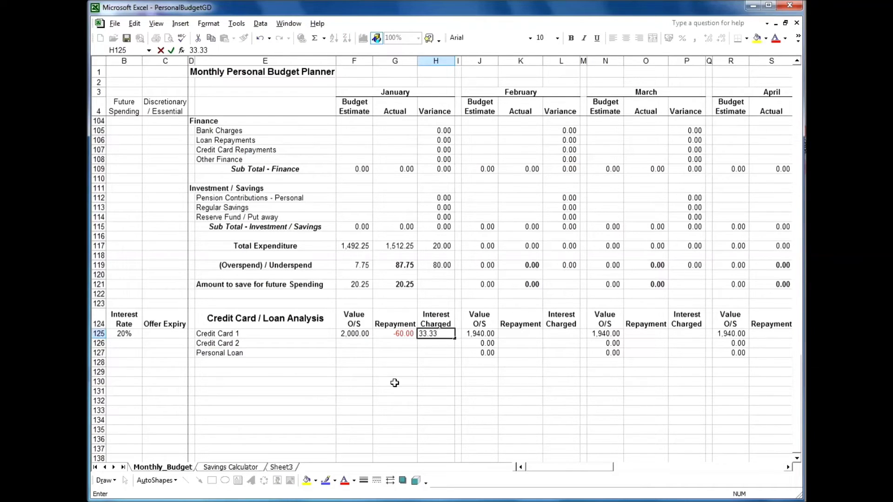
{"action": "key", "text": "Return"}
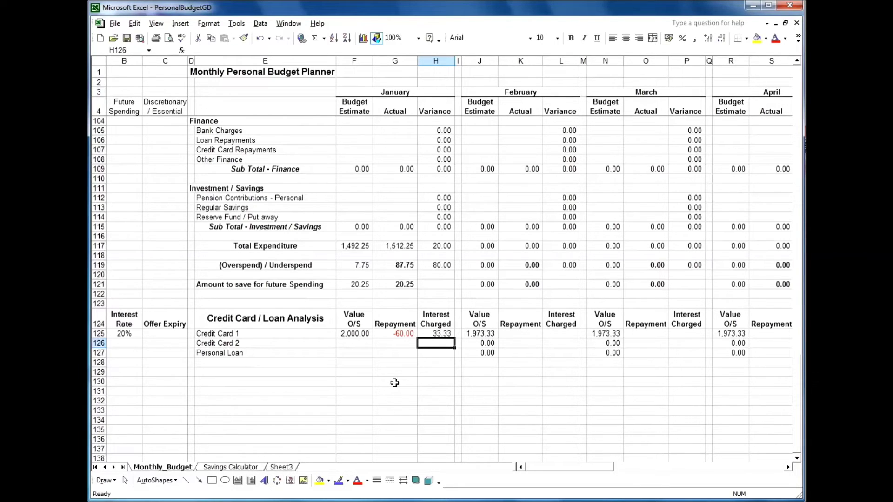
- Check the February Value O/S formula for Credit Card 1 and set that month's Repayment to -59
{"action": "left_click", "coordinate": [487, 335]}
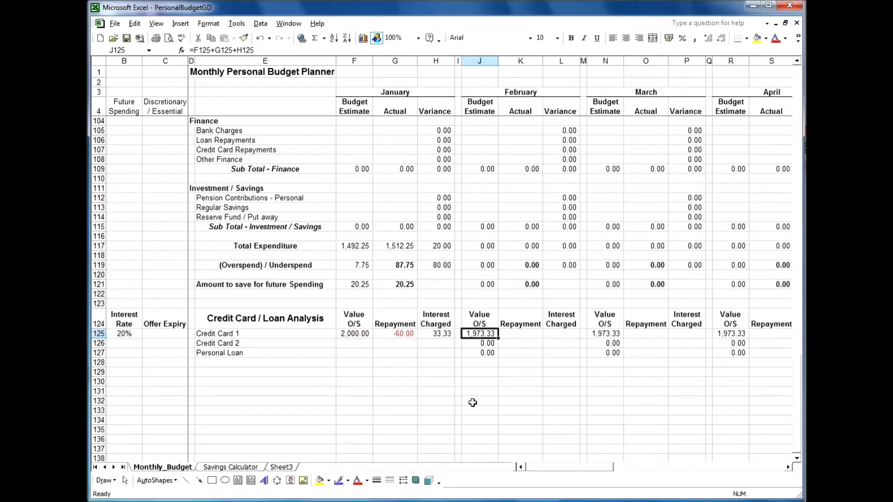
{"action": "left_click", "coordinate": [529, 334]}
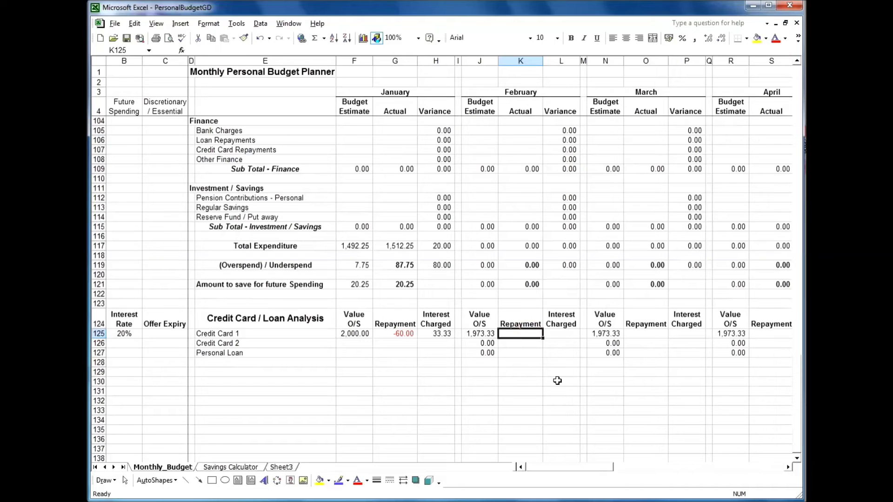
{"action": "type", "text": "-59"}
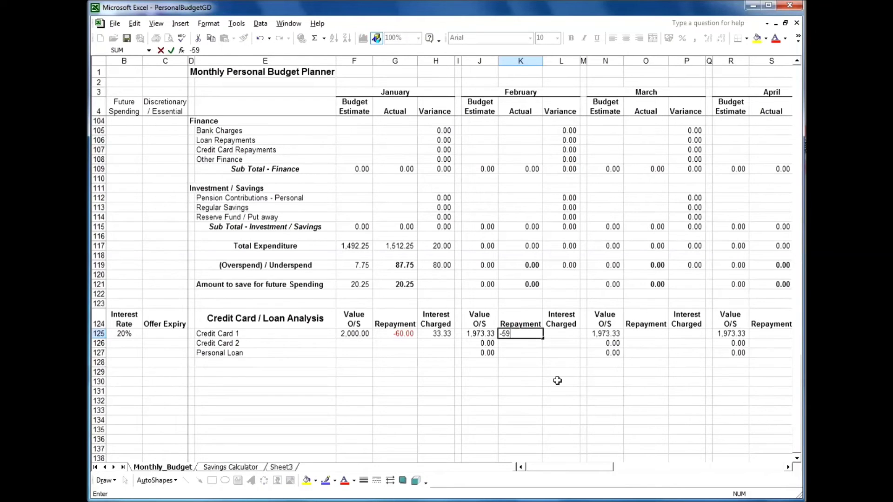
{"action": "key", "text": "Return"}
{"action": "key", "text": "Up"}
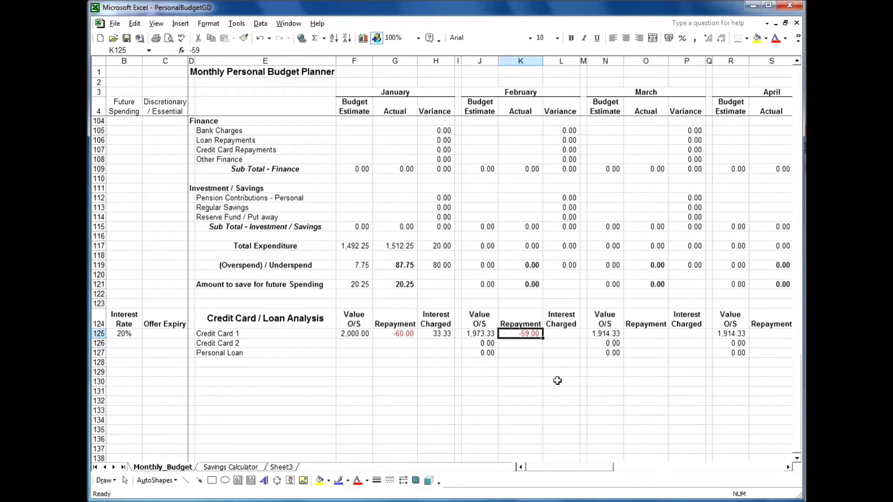
- Set the February Interest Charged for Credit Card 1 to 31.66
{"action": "key", "text": "Right"}
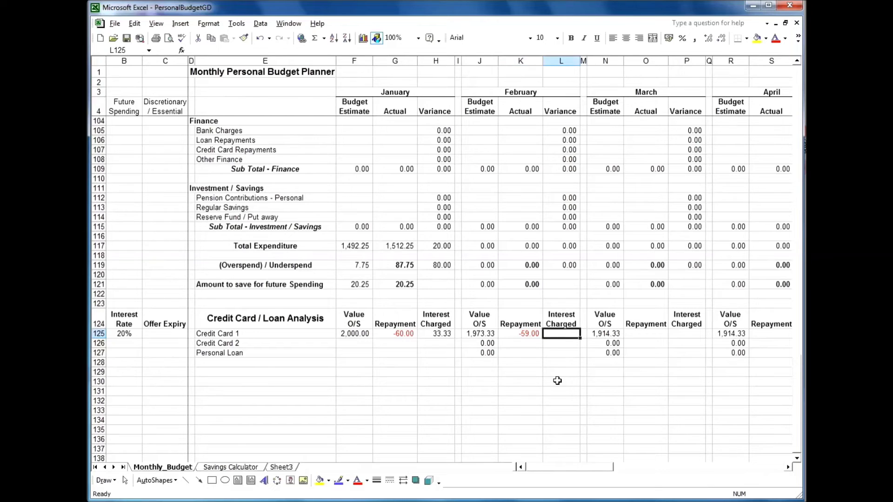
{"action": "type", "text": "31.66"}
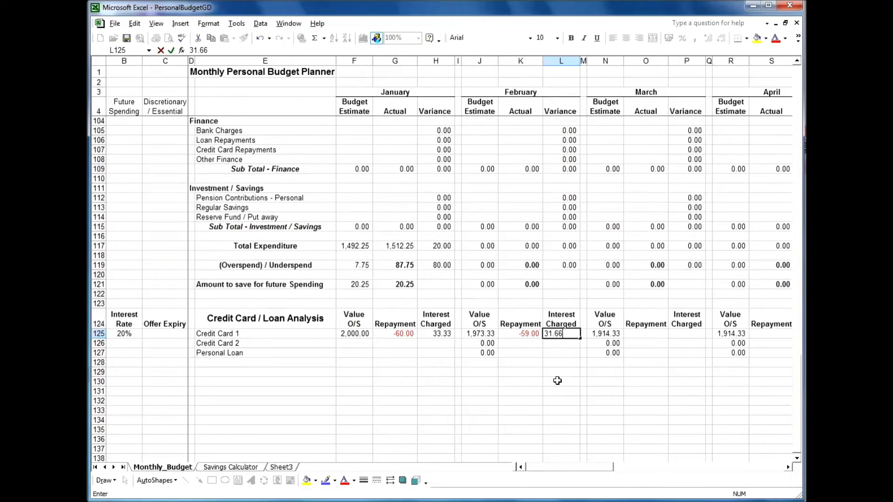
{"action": "key", "text": "Return"}
{"action": "key", "text": "Up"}
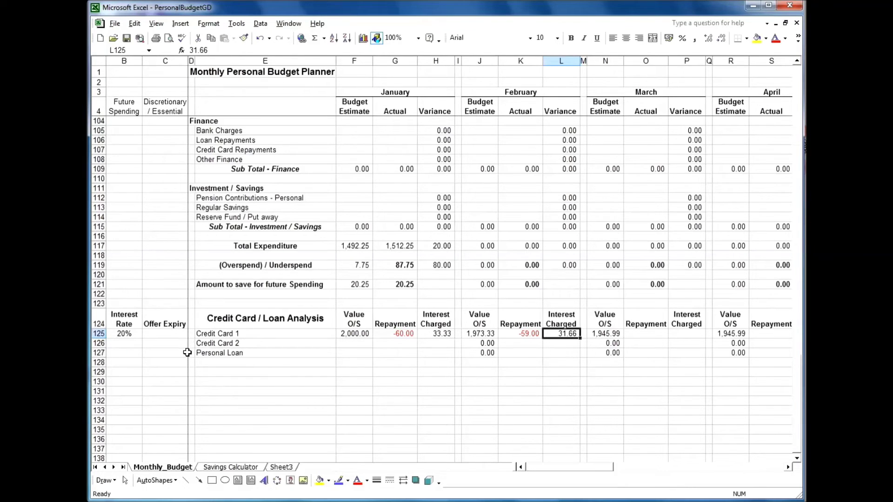
- Set the Interest Rate for Credit Card 2 to 0 and its Offer Expiry to 30/10/2016
{"action": "left_click", "coordinate": [124, 344]}
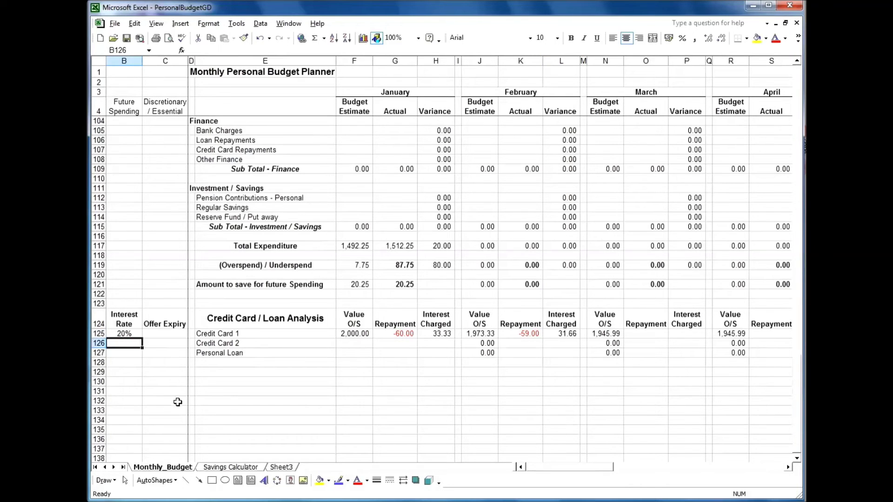
{"action": "type", "text": "0"}
{"action": "key", "text": "Return"}
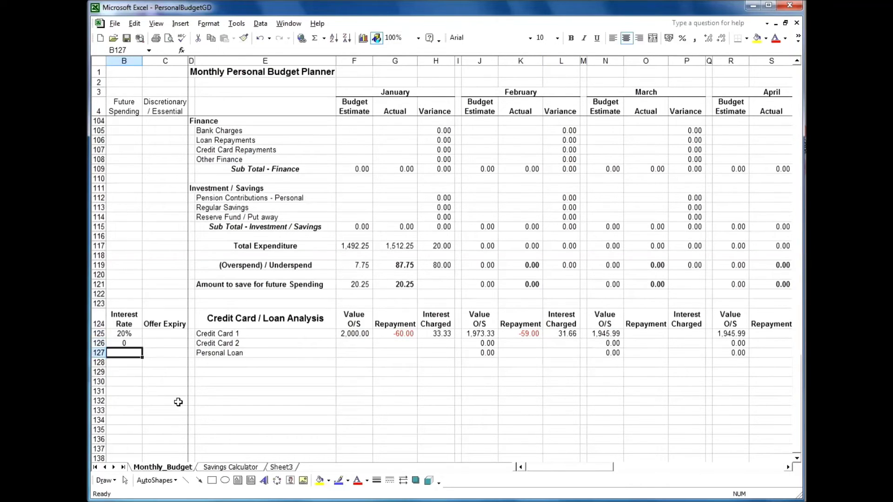
{"action": "key", "text": "Right"}
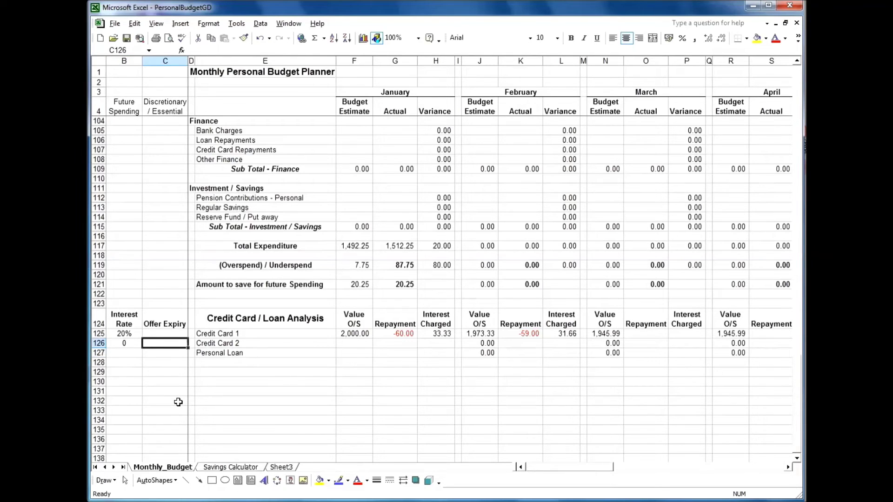
{"action": "type", "text": "30/"}
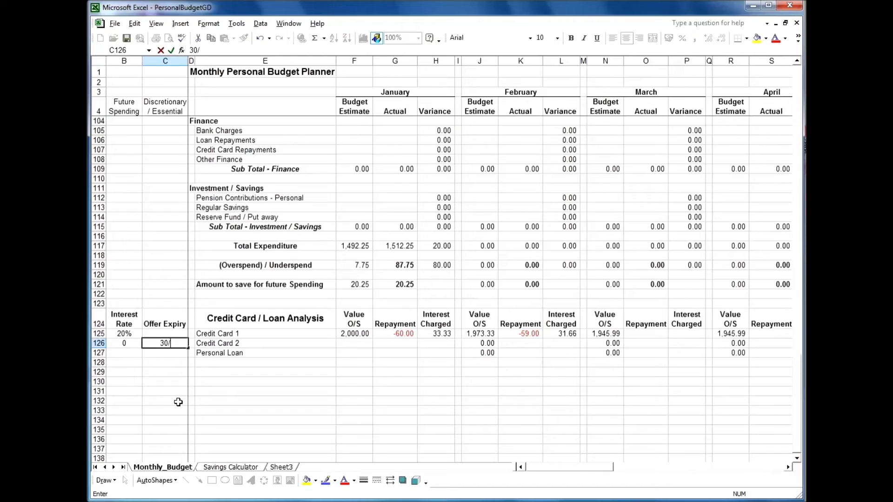
{"action": "type", "text": "10/2016"}
{"action": "key", "text": "Return"}
{"action": "key", "text": "Up"}
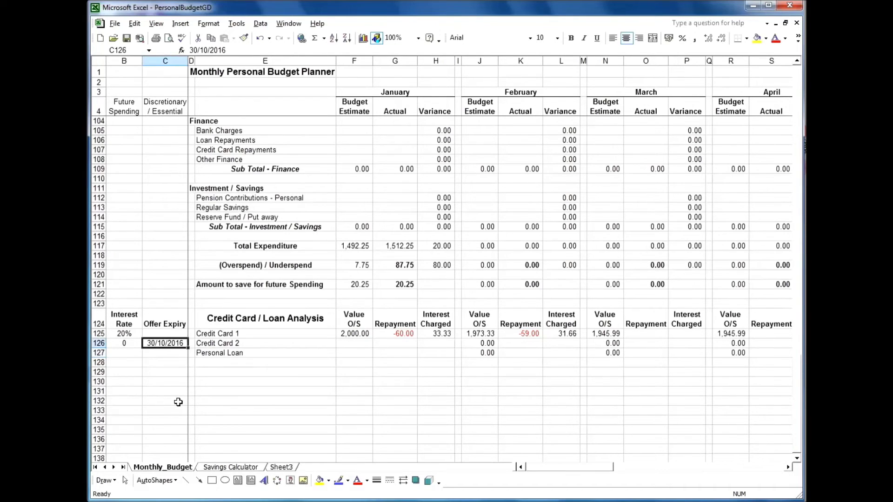
- Fill in January for Credit Card 2 with a Value O/S of 1000, a Repayment of -30 and Interest Charged of 0
{"action": "key", "text": "Right"}
{"action": "key", "text": "Right"}
{"action": "key", "text": "Right"}
{"action": "key", "text": "Right"}
{"action": "key", "text": "Left"}
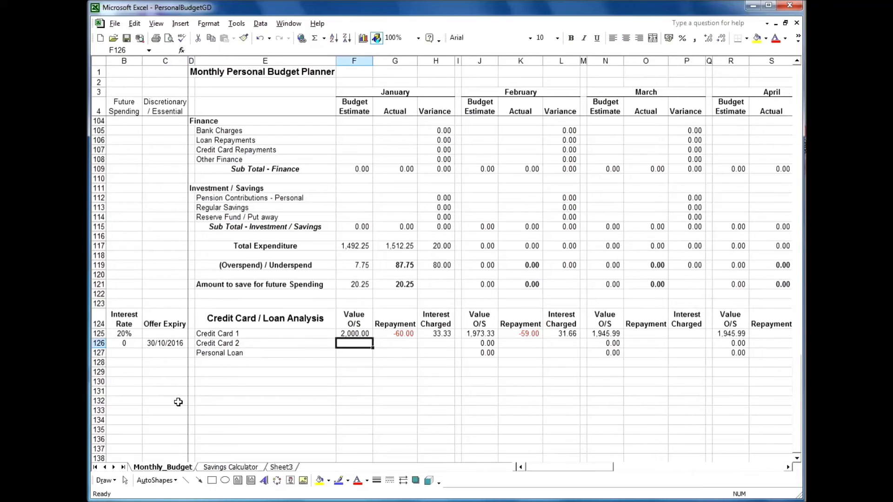
{"action": "type", "text": "1000"}
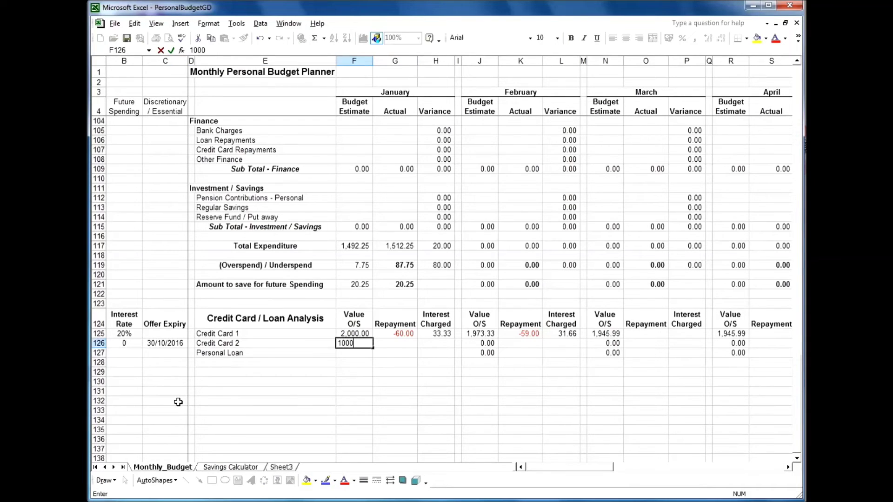
{"action": "key", "text": "Tab"}
{"action": "type", "text": "-"}
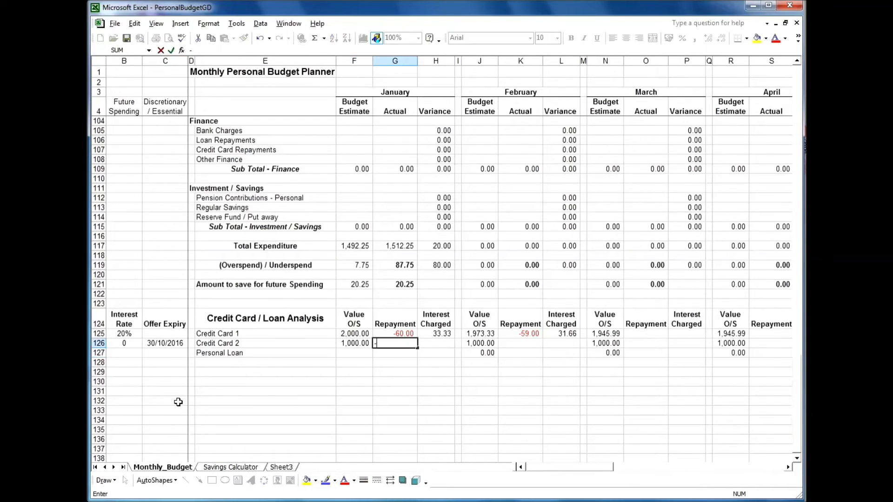
{"action": "type", "text": "30"}
{"action": "key", "text": "Tab"}
{"action": "key", "text": "Down"}
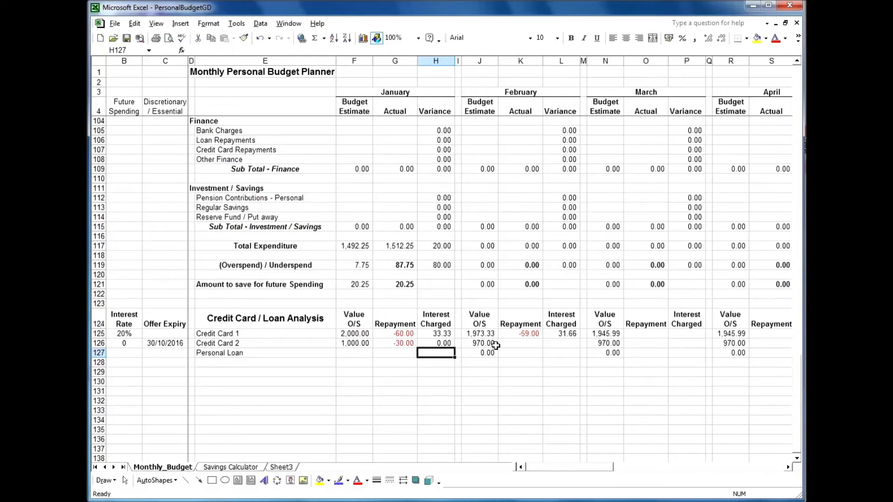
- In the Savings Calculator sheet, set the amount required to be saved to 1000 and the number of months to 10
{"action": "left_click", "coordinate": [170, 343]}
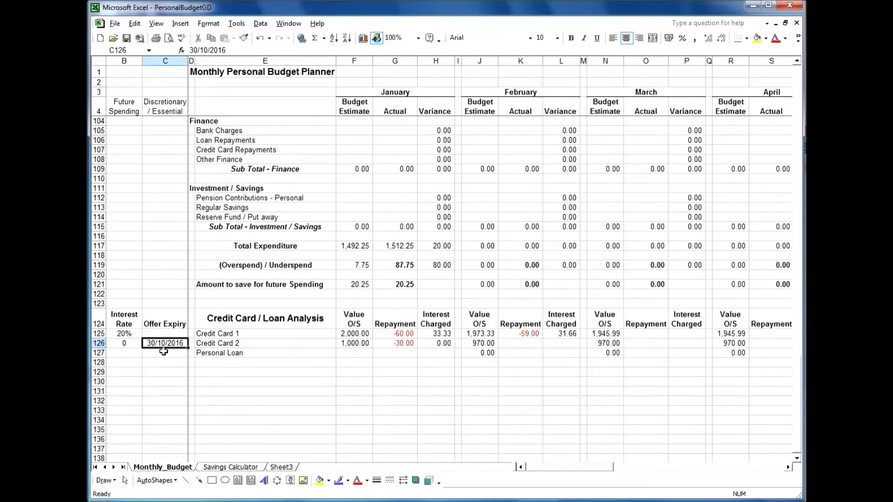
{"action": "left_click", "coordinate": [233, 467]}
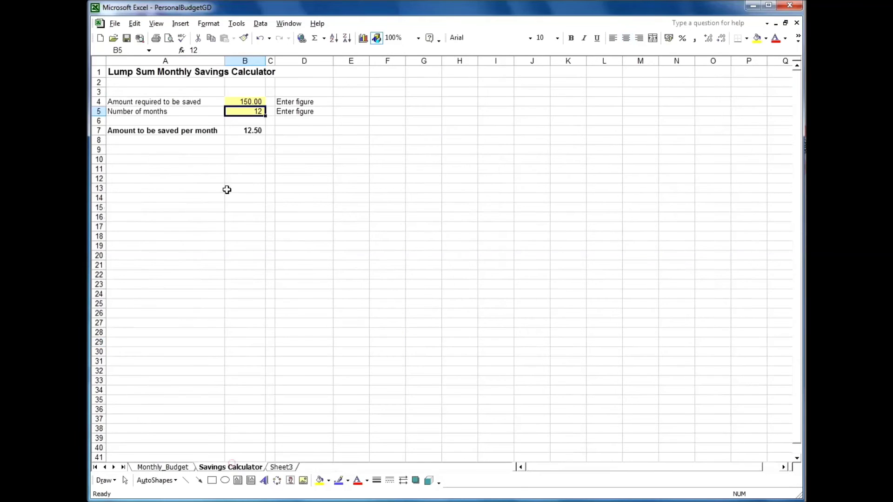
{"action": "left_click", "coordinate": [254, 103]}
{"action": "type", "text": "1000"}
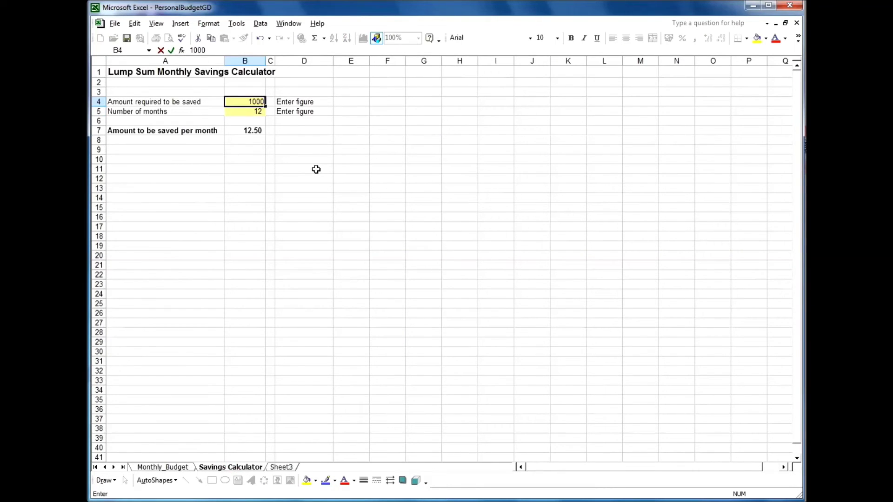
{"action": "key", "text": "Return"}
{"action": "type", "text": "10"}
{"action": "key", "text": "Return"}
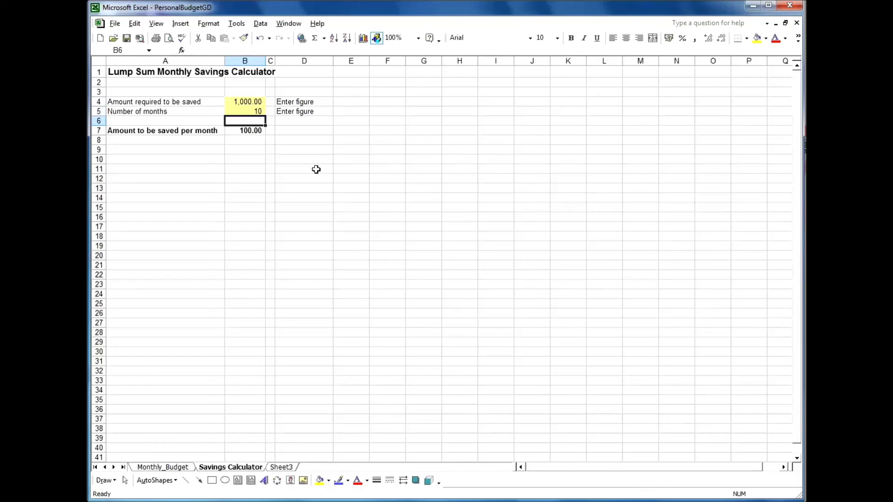
- Back in the Monthly_Budget sheet, mark the Credit Card Repayments row under Finance as N in the Future Spending column
{"action": "left_click", "coordinate": [167, 467]}
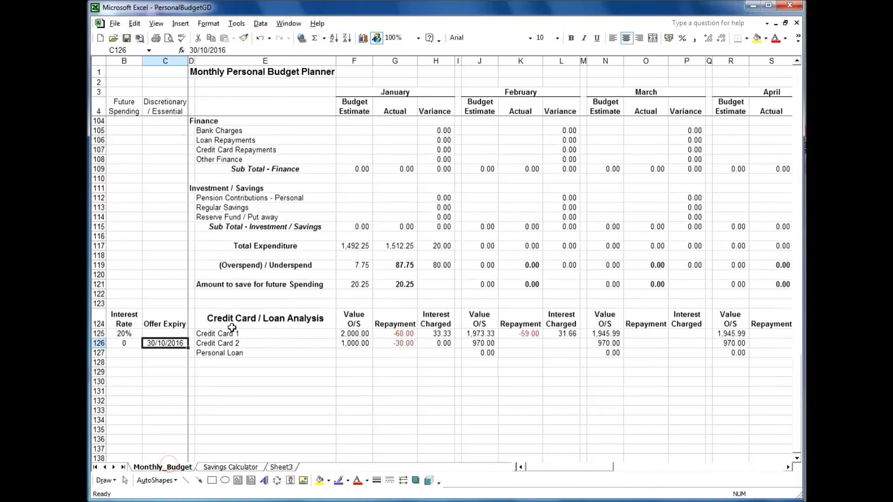
{"action": "scroll", "coordinate": [233, 189], "scroll_direction": "up", "scroll_amount": 2}
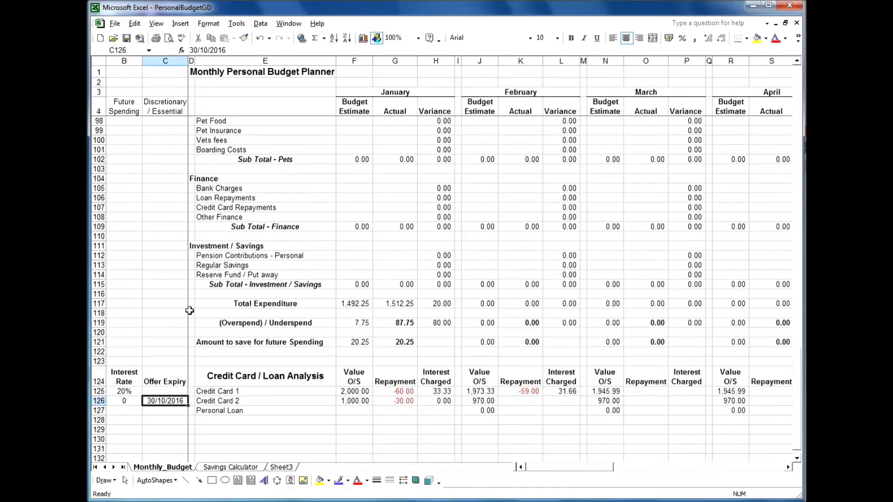
{"action": "left_click", "coordinate": [221, 209]}
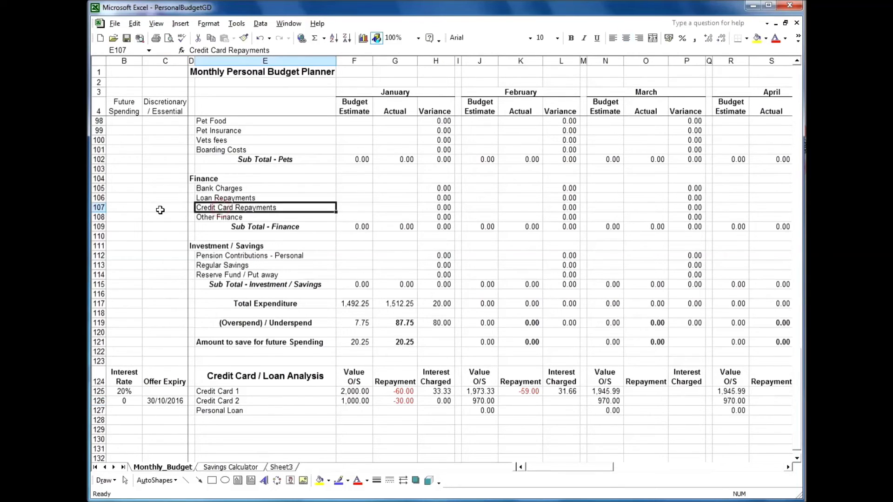
{"action": "left_click", "coordinate": [128, 205]}
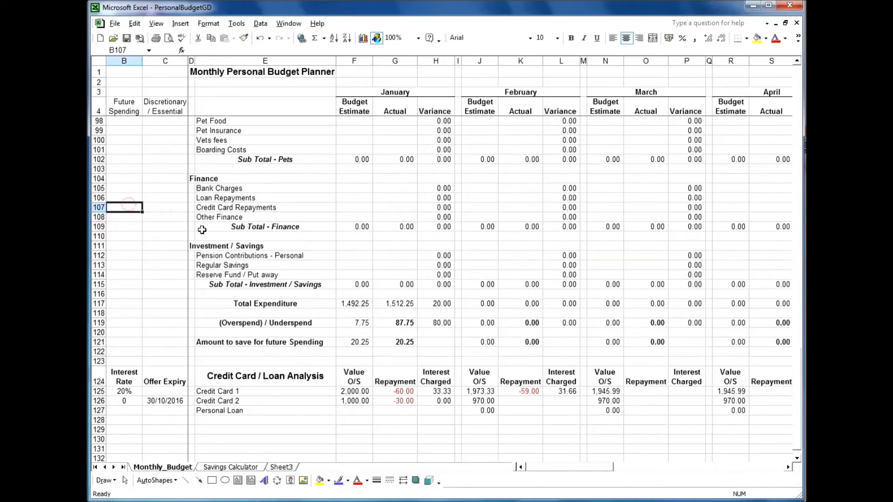
{"action": "type", "text": "N"}
{"action": "key", "text": "Tab"}
- Set both the January Budget Estimate and Actual for Credit Card Repayments to 100
{"action": "key", "text": "Tab"}
{"action": "key", "text": "Tab"}
{"action": "key", "text": "Tab"}
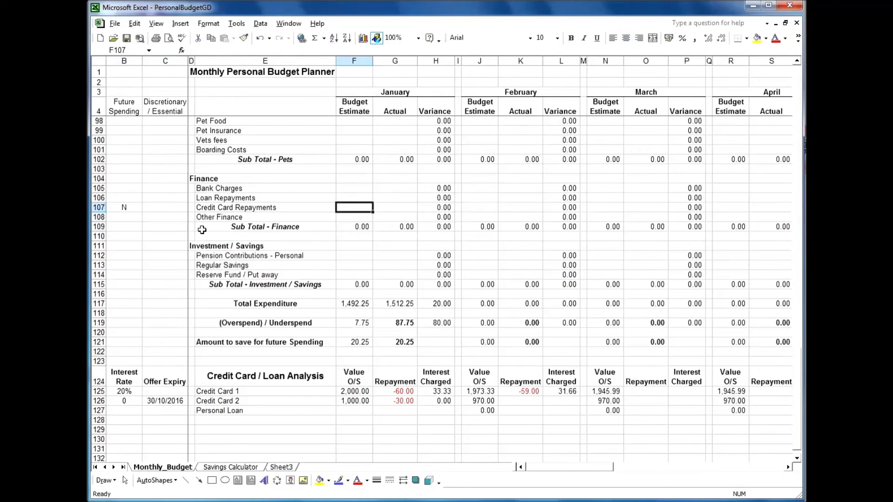
{"action": "key", "text": "shift+Tab"}
{"action": "type", "text": "100"}
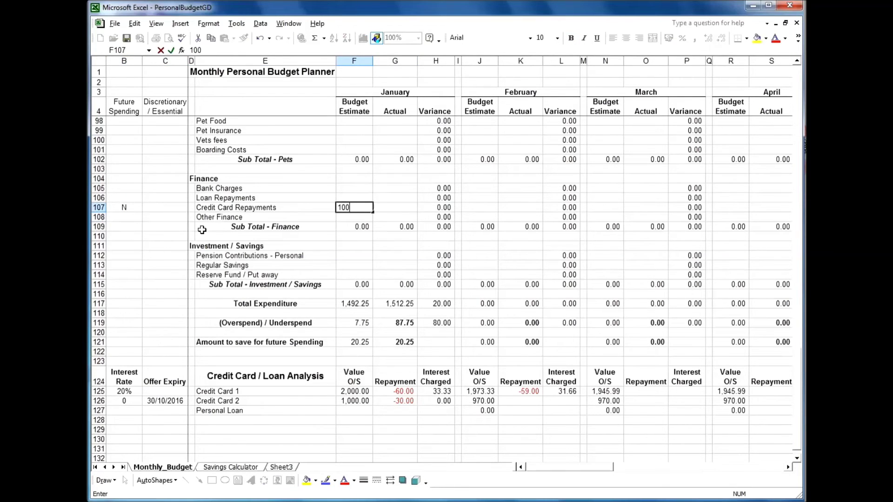
{"action": "key", "text": "ctrl+Return"}
{"action": "key", "text": "Tab"}
{"action": "type", "text": "100"}
{"action": "key", "text": "Return"}
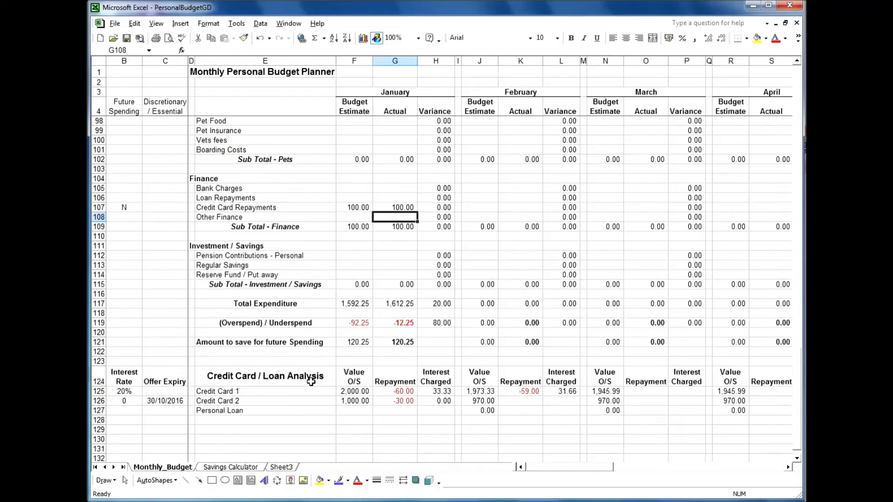
{"action": "scroll", "coordinate": [311, 381], "scroll_direction": "down", "scroll_amount": 2}
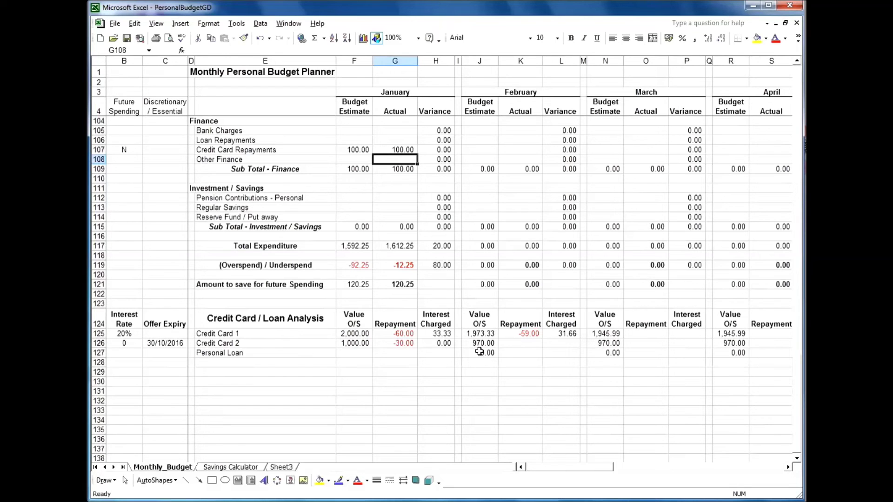
- Enter 1275 as the January Value O/S for Personal Loan in the Credit Card / Loan Analysis section
{"action": "scroll", "coordinate": [442, 376], "scroll_direction": "up", "scroll_amount": 11}
{"action": "scroll", "coordinate": [443, 376], "scroll_direction": "down", "scroll_amount": 12}
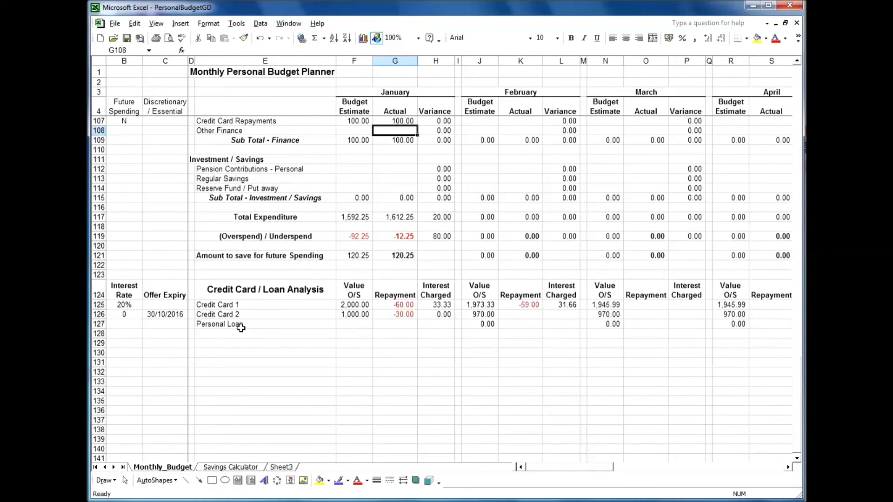
{"action": "left_click", "coordinate": [353, 322]}
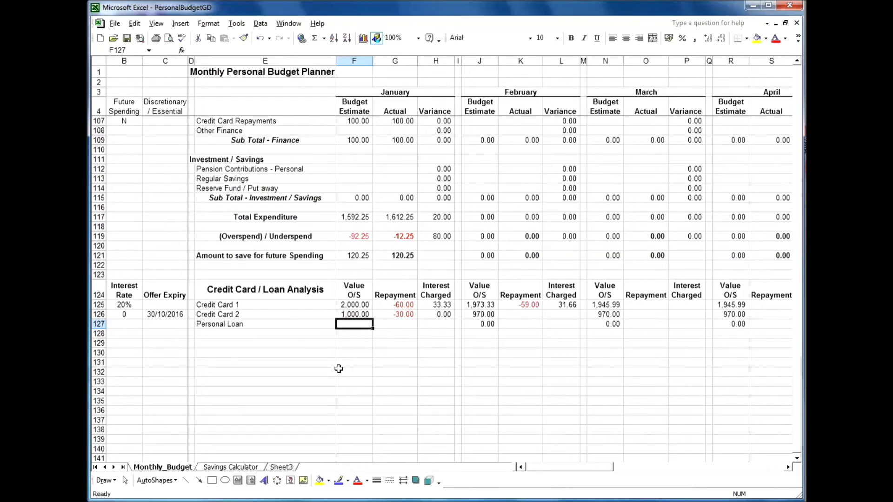
{"action": "type", "text": "1275"}
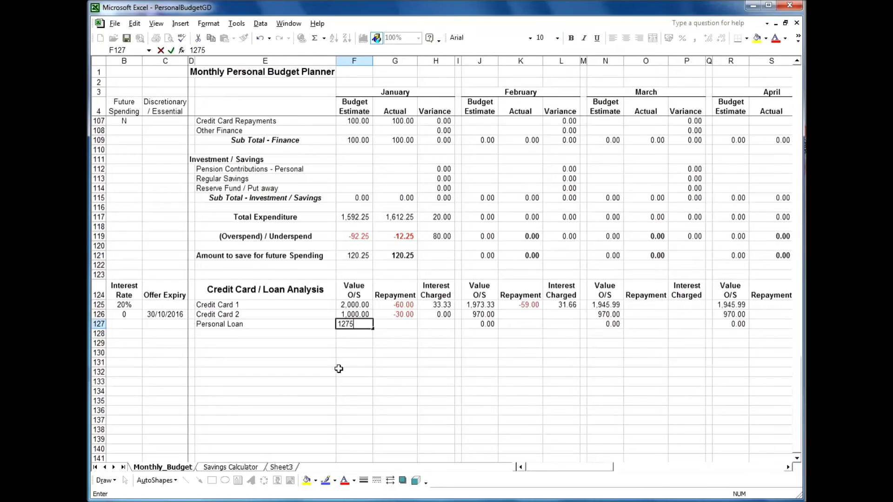
{"action": "key", "text": "Return"}
{"action": "key", "text": "Up"}
{"action": "key", "text": "Right"}
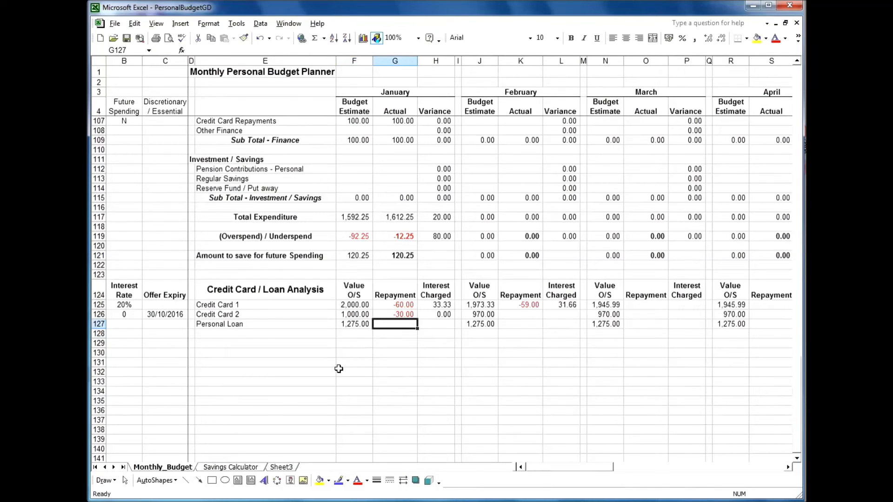
- Record a January Repayment of -110 for Personal Loan and go to its January Interest Charged cell
{"action": "type", "text": "-110"}
{"action": "key", "text": "Return"}
{"action": "key", "text": "Up"}
{"action": "key", "text": "Right"}
{"action": "key", "text": "Right"}
{"action": "key", "text": "Right"}
{"action": "key", "text": "Right"}
{"action": "key", "text": "Right"}
{"action": "key", "text": "Left"}
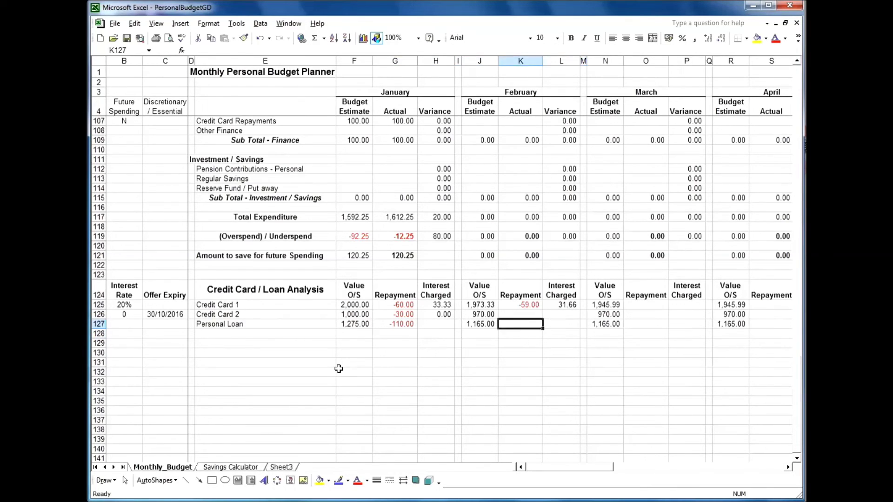
{"action": "key", "text": "Left"}
{"action": "key", "text": "Left"}
{"action": "key", "text": "Left"}
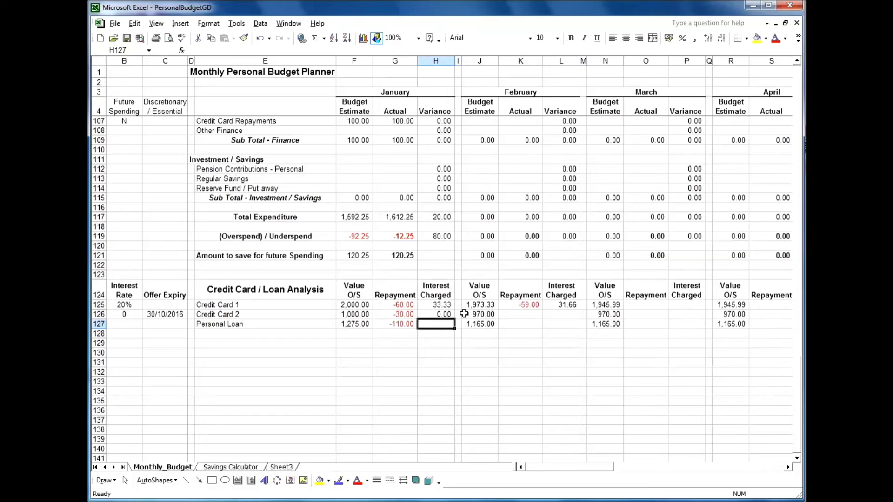